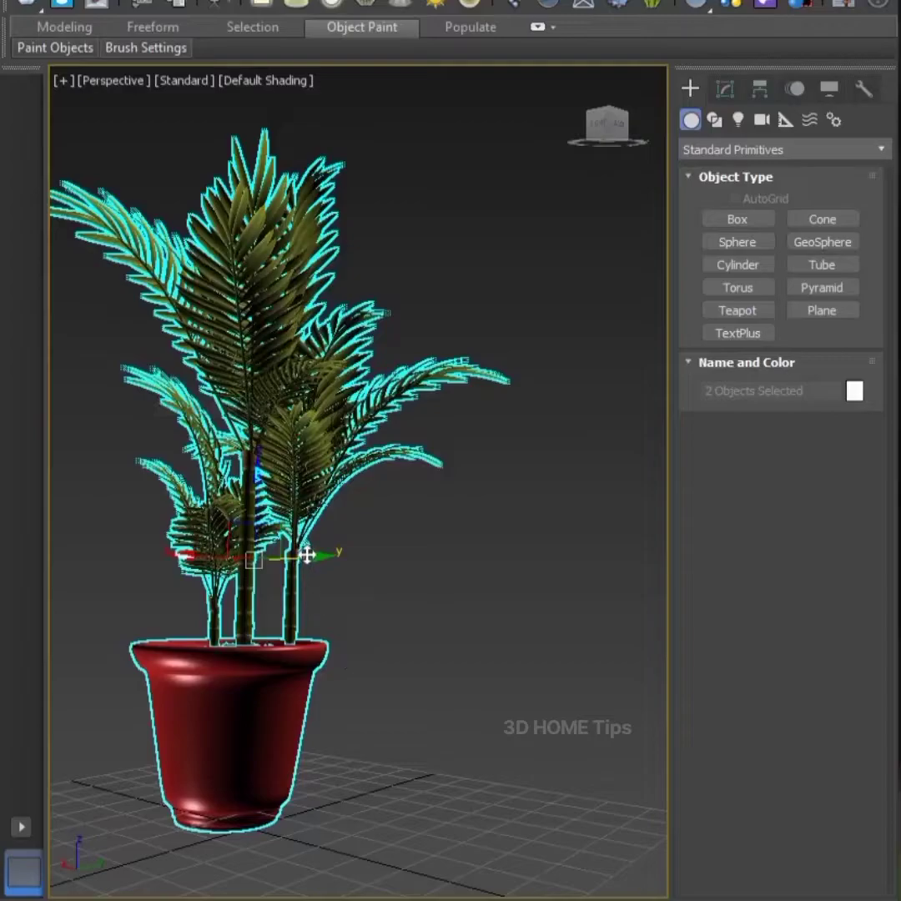
Clone the potted palm beside the original as an independent Copy
shift+drag(307, 555, 553, 555)
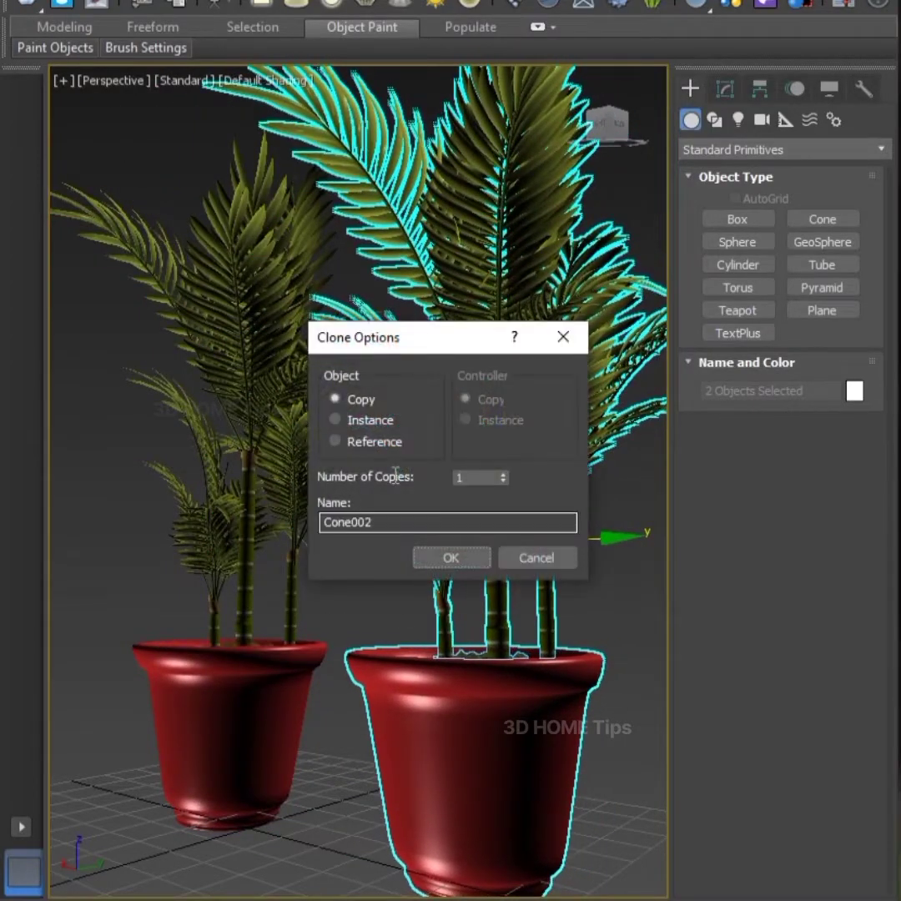
click(451, 558)
scroll(381, 634, down, 5)
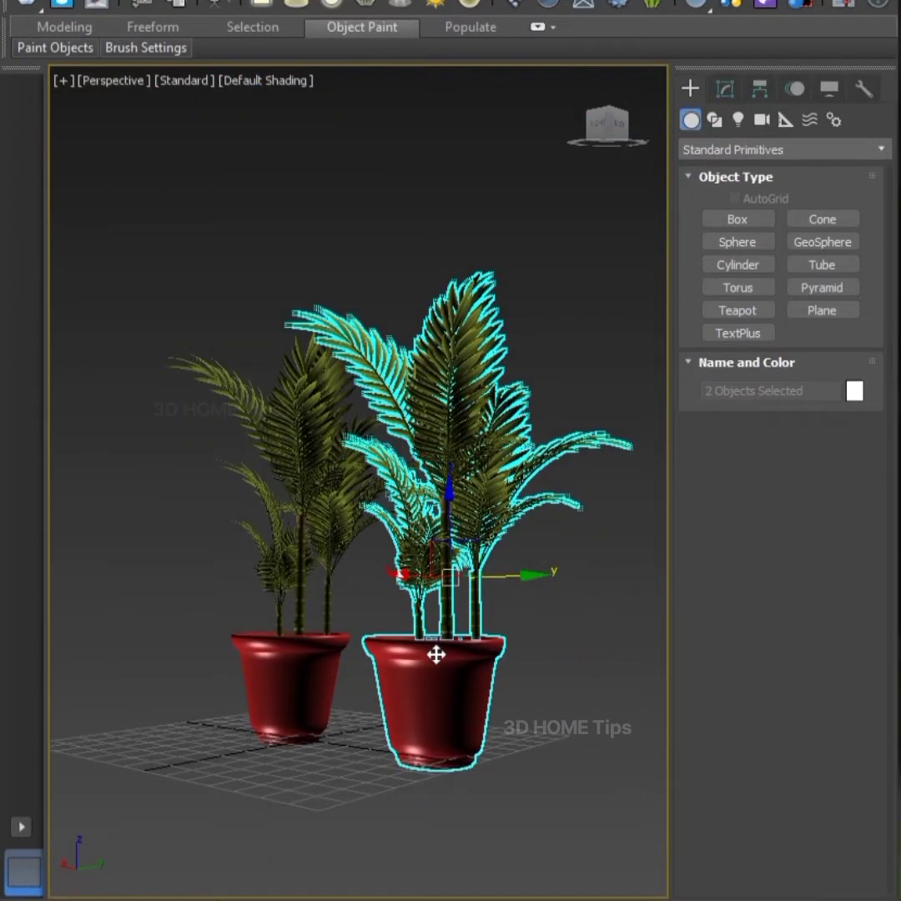
Scale the copied palm down and lower it so its pot sits on the grid
key(r)
drag(452, 603, 471, 699)
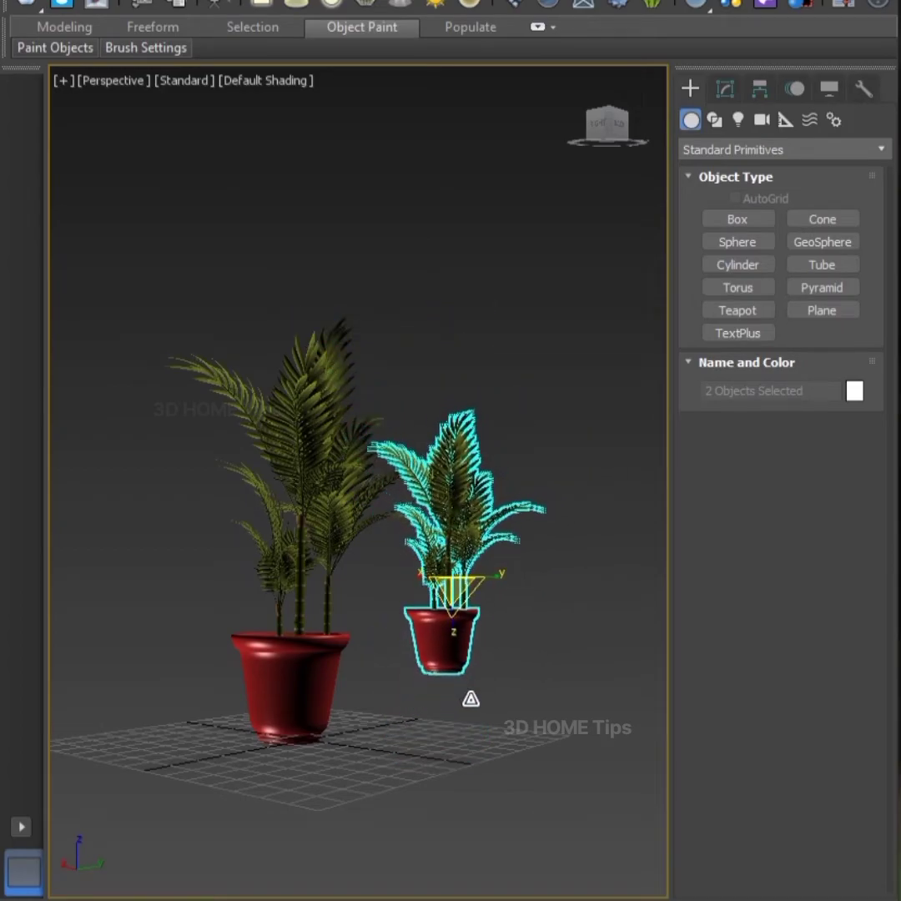
key(w)
mouse_move(445, 509)
mouse_down()
mouse_move(462, 613)
mouse_move(452, 584)
mouse_move(449, 590)
mouse_up()
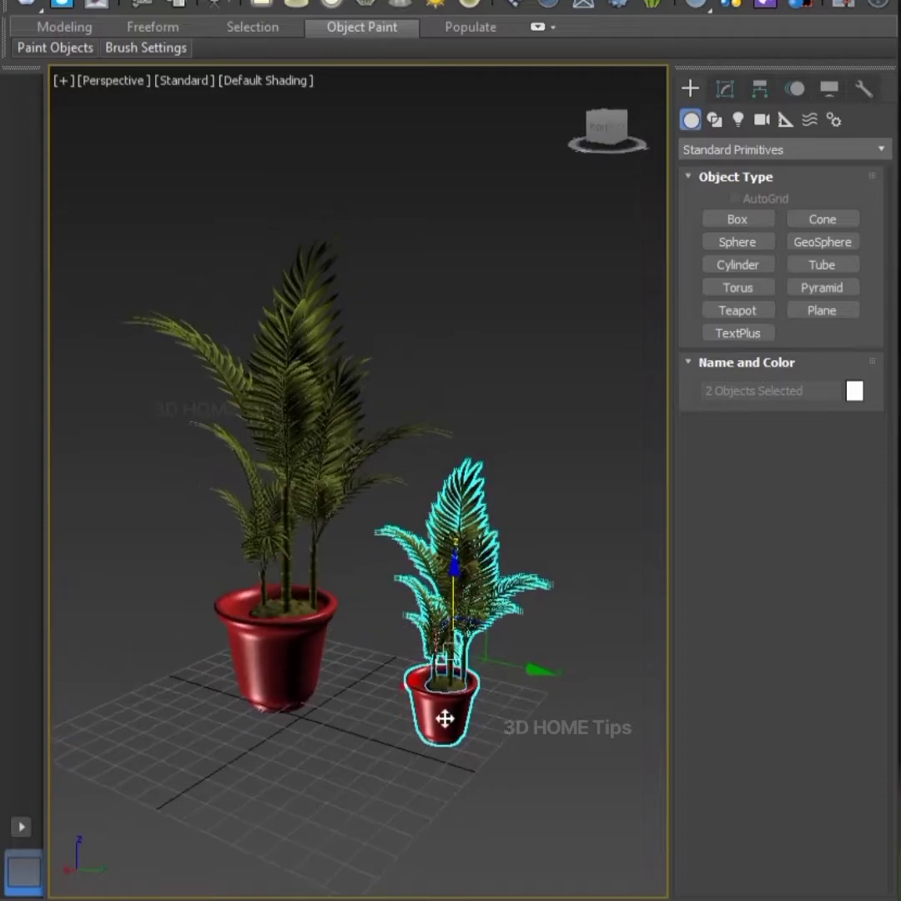
scroll(446, 716, up, 4)
scroll(418, 705, down, 2)
scroll(417, 705, up, 2)
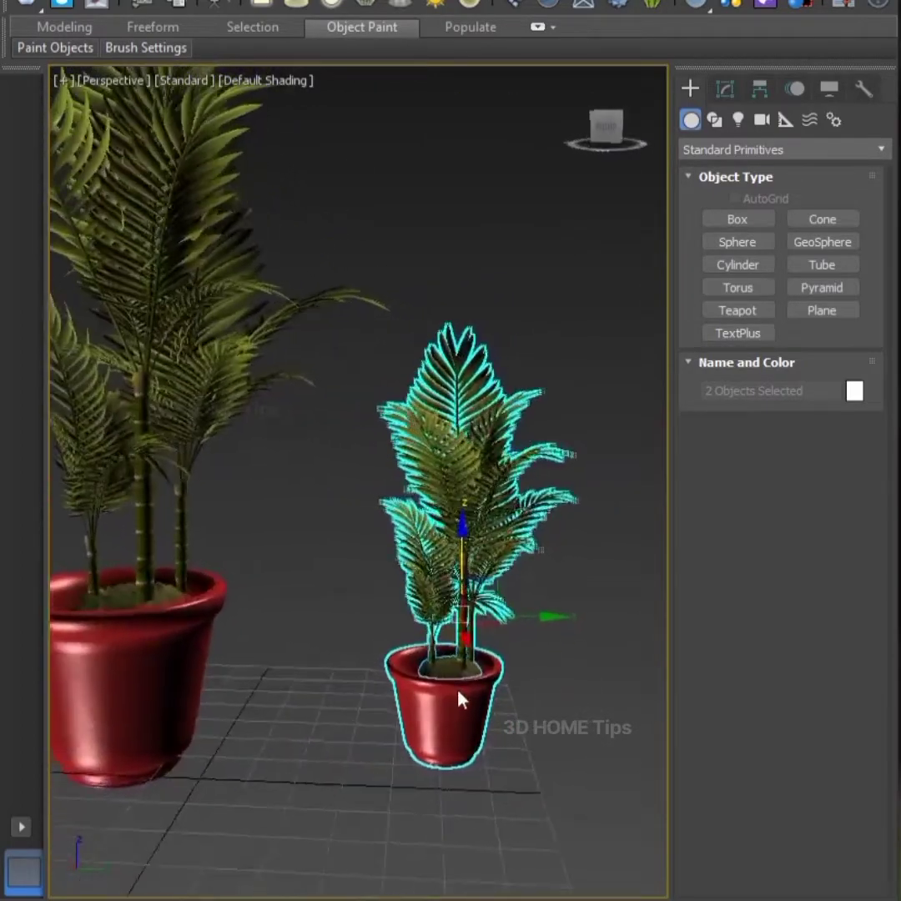
Deselect the small plant and check both palms from a lower view angle
mouse_move(443, 680)
alt+middle_down()
mouse_move(350, 682)
mouse_move(388, 702)
alt+middle_up()
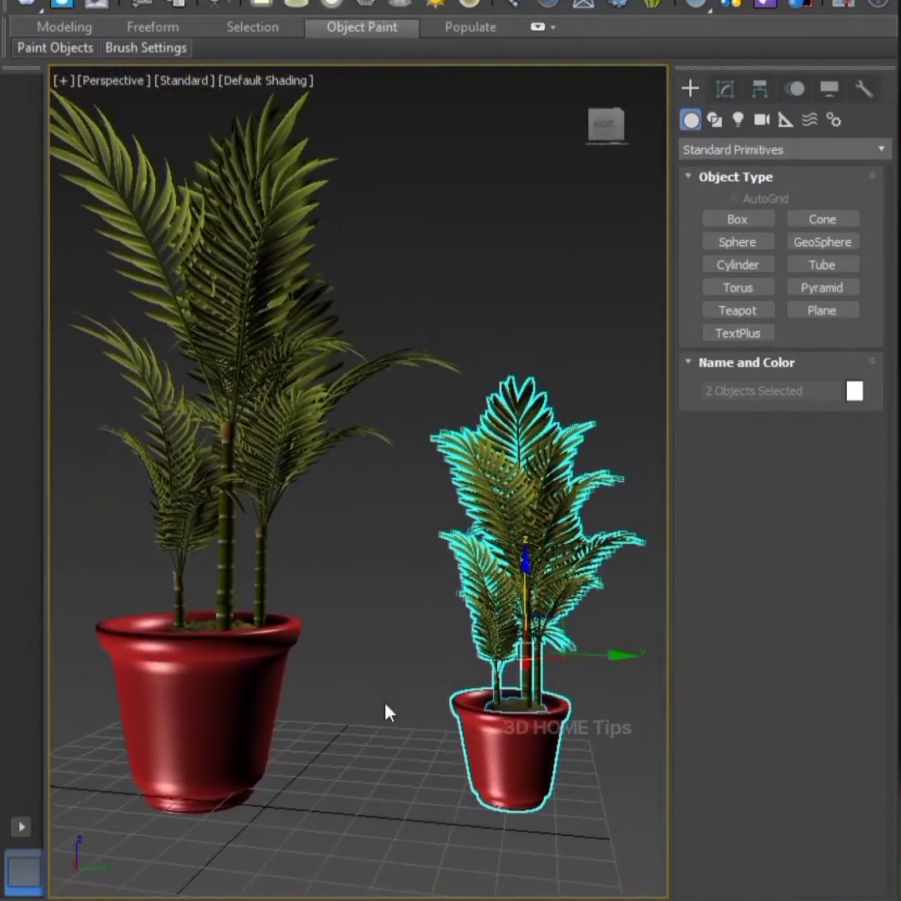
click(374, 557)
scroll(361, 571, down, 3)
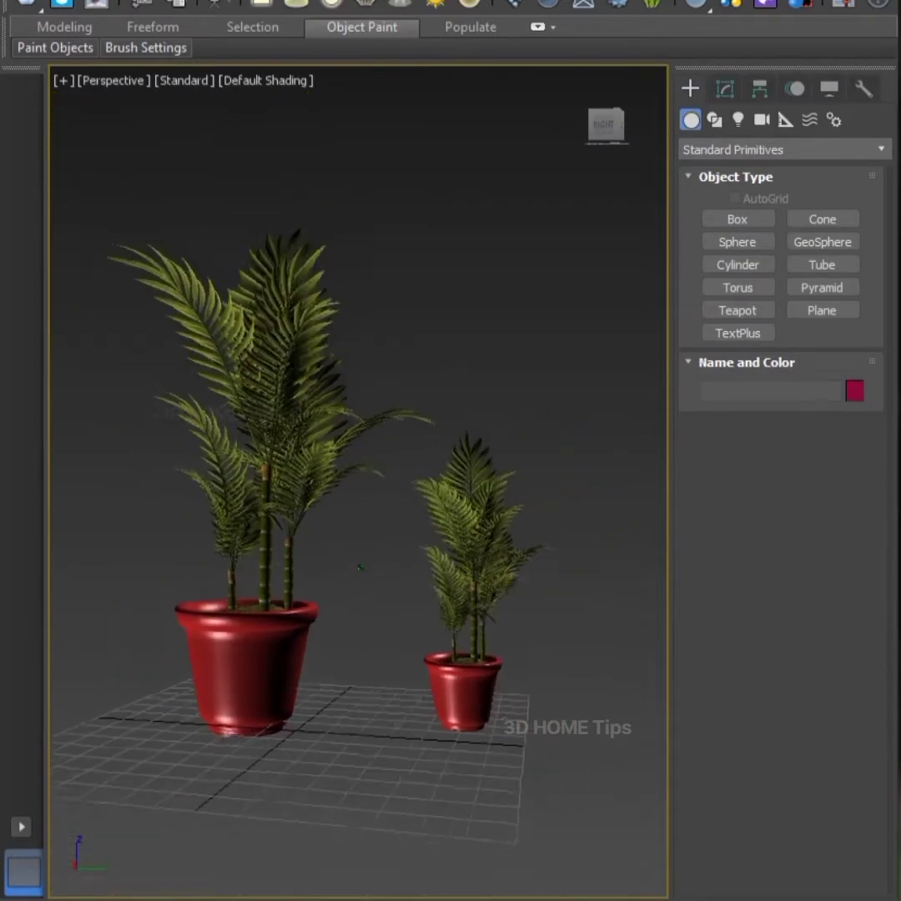
scroll(362, 571, up, 2)
scroll(361, 572, up, 2)
scroll(361, 567, down, 1)
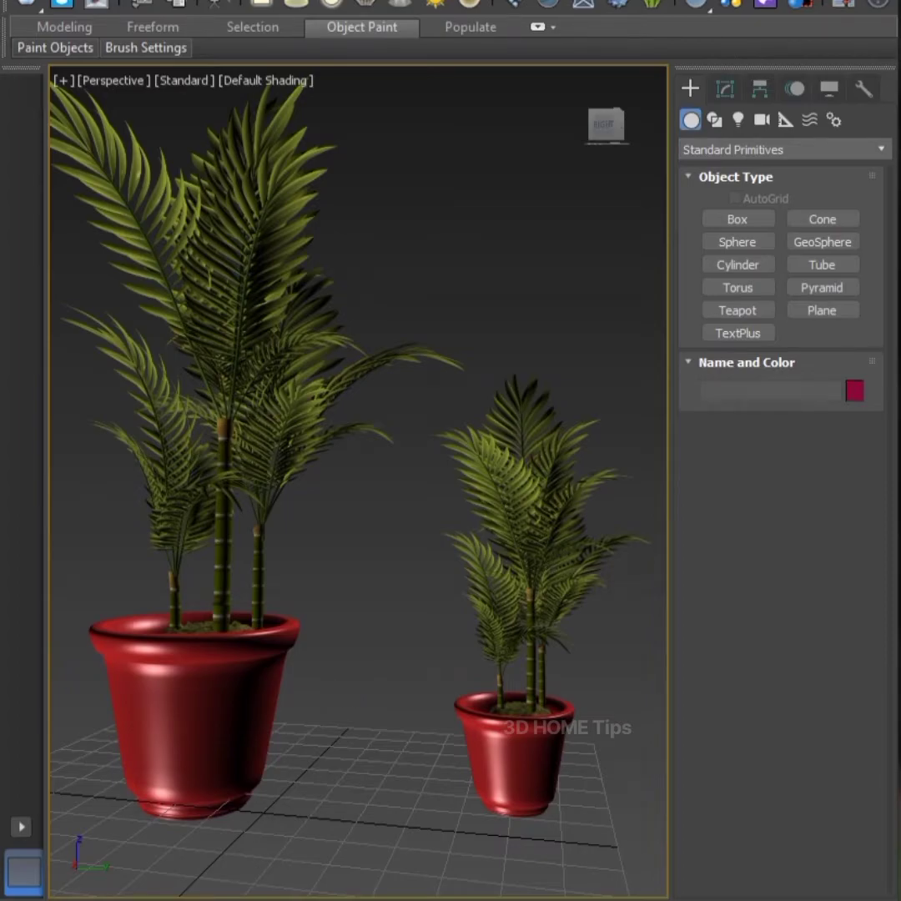
Drag out Cone001, about 39.6 mm tall and wider at top, with 5 height segments and 24 sides
alt+middle_drag(365, 743, 359, 714)
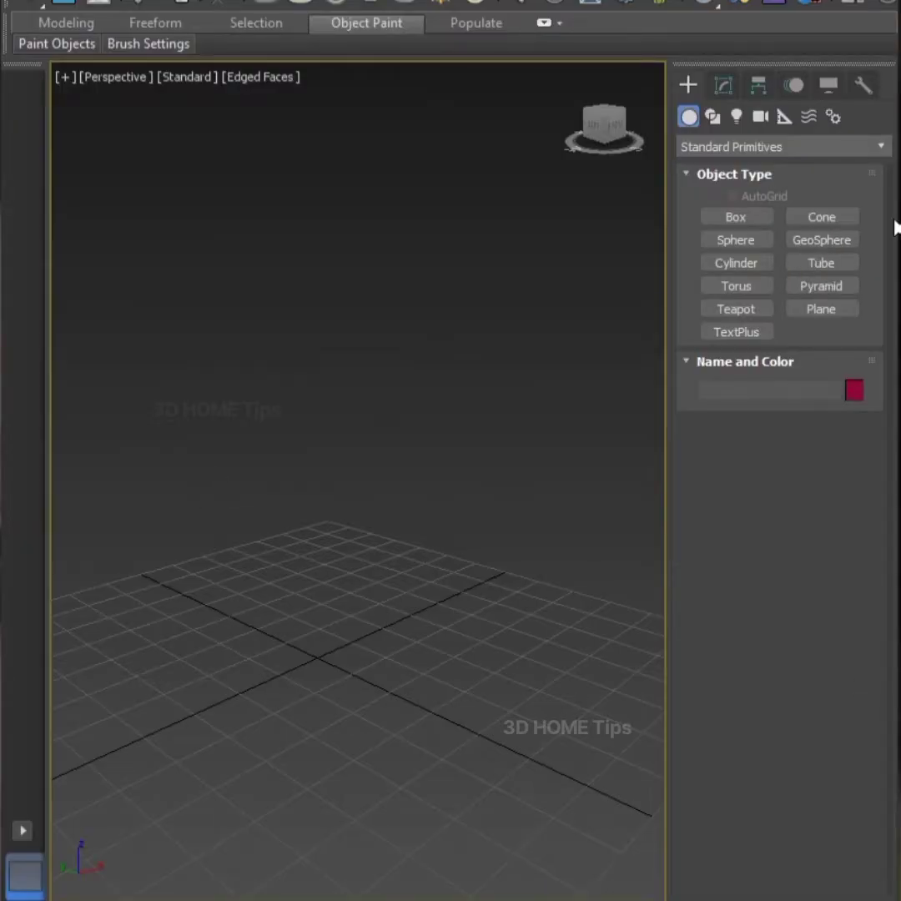
drag(348, 720, 319, 682)
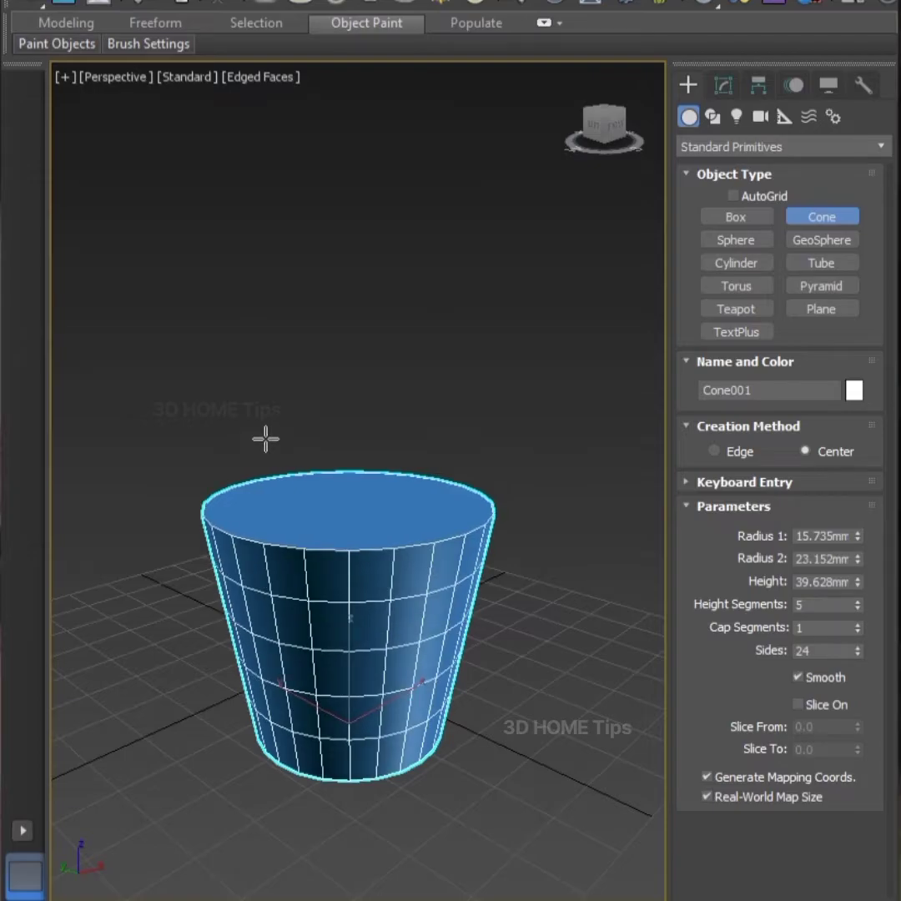
click(357, 551)
right_click(357, 551)
mouse_move(302, 582)
alt+middle_down()
mouse_move(271, 496)
mouse_move(394, 557)
mouse_move(406, 575)
mouse_move(394, 447)
mouse_move(392, 684)
mouse_move(366, 604)
mouse_move(352, 690)
mouse_move(337, 676)
mouse_move(347, 643)
alt+middle_up()
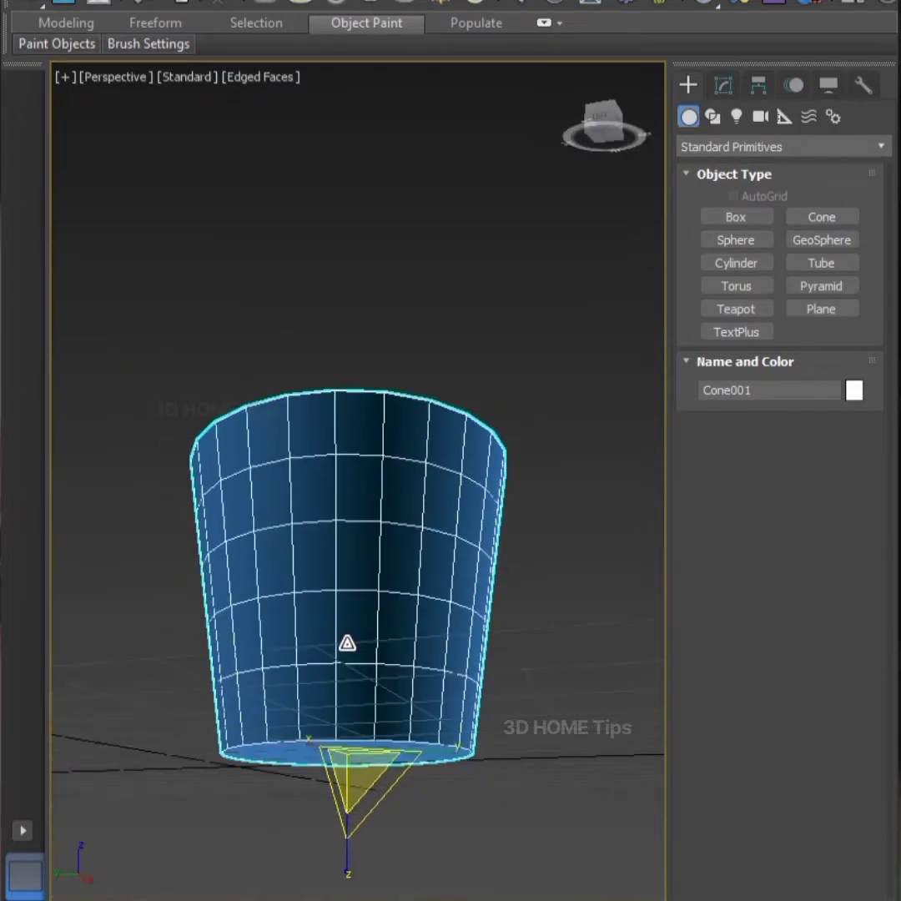
Convert Cone001 to Editable Poly and select its bottom cap polygon
right_click(348, 654)
mouse_move(434, 865)
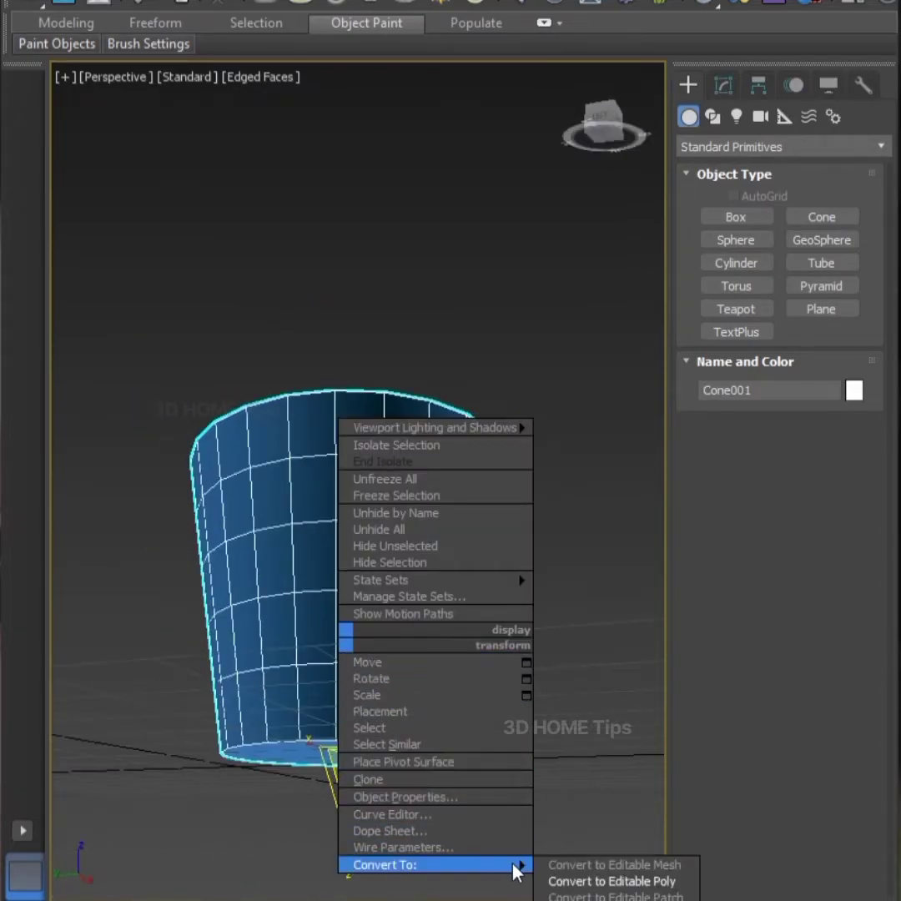
click(651, 882)
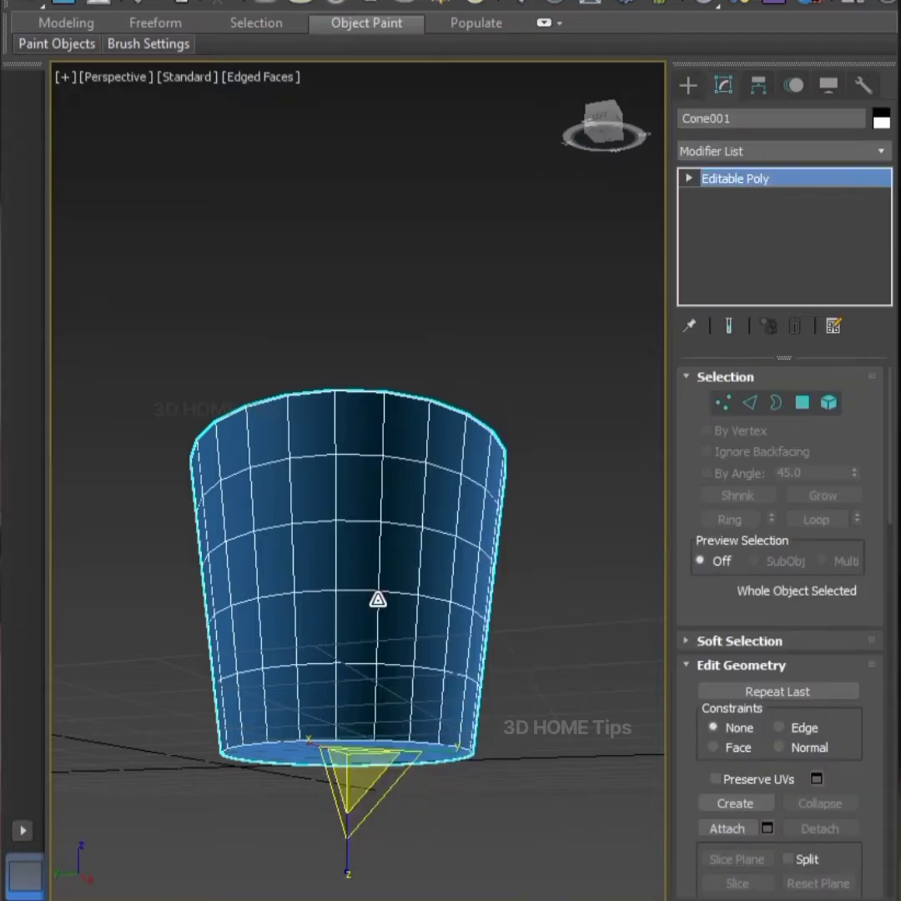
click(808, 401)
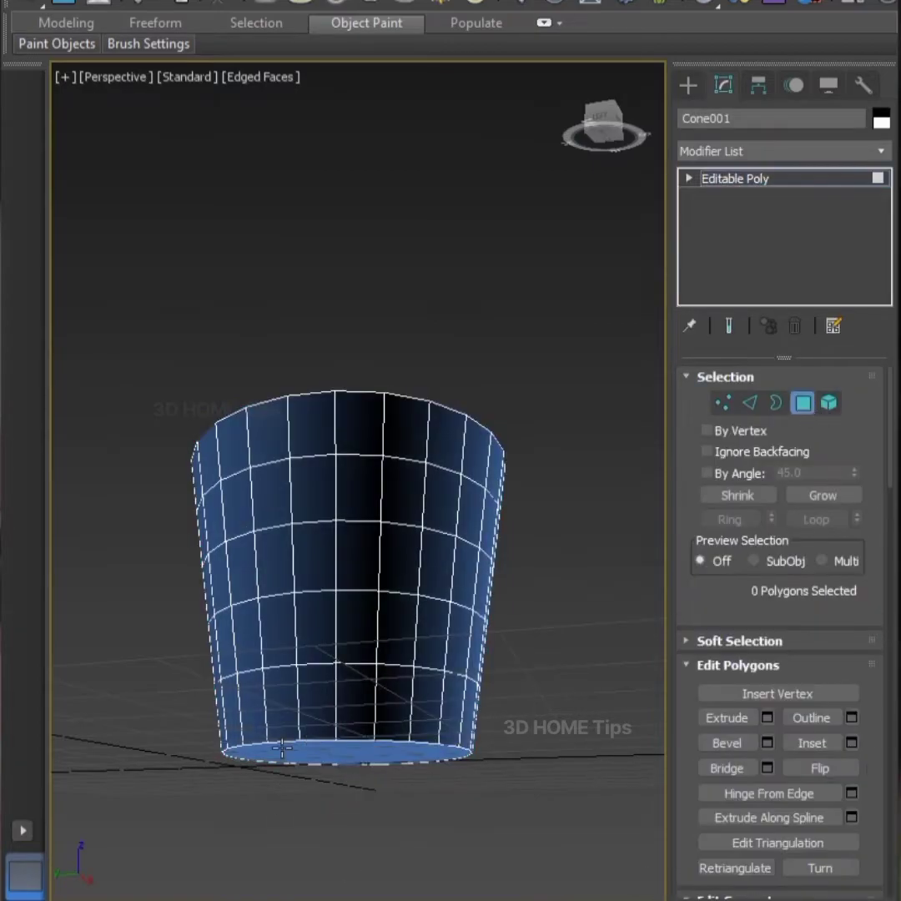
click(330, 746)
mouse_move(331, 747)
alt+middle_down()
mouse_move(384, 689)
mouse_move(373, 764)
mouse_move(388, 716)
mouse_move(411, 766)
mouse_move(371, 791)
alt+middle_up()
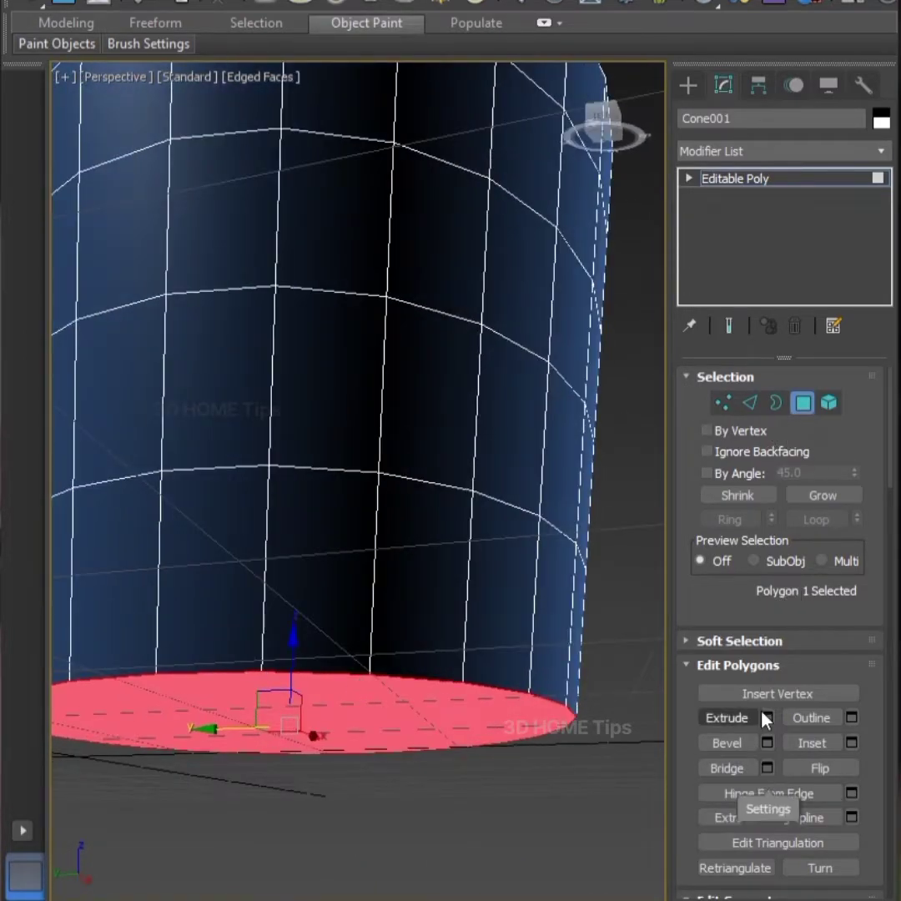
Inset the bottom polygon 2.186mm, then extrude it 2.886mm
click(851, 743)
mouse_move(303, 704)
alt+middle_down()
mouse_move(366, 617)
mouse_move(432, 644)
mouse_move(394, 599)
mouse_move(378, 616)
alt+middle_up()
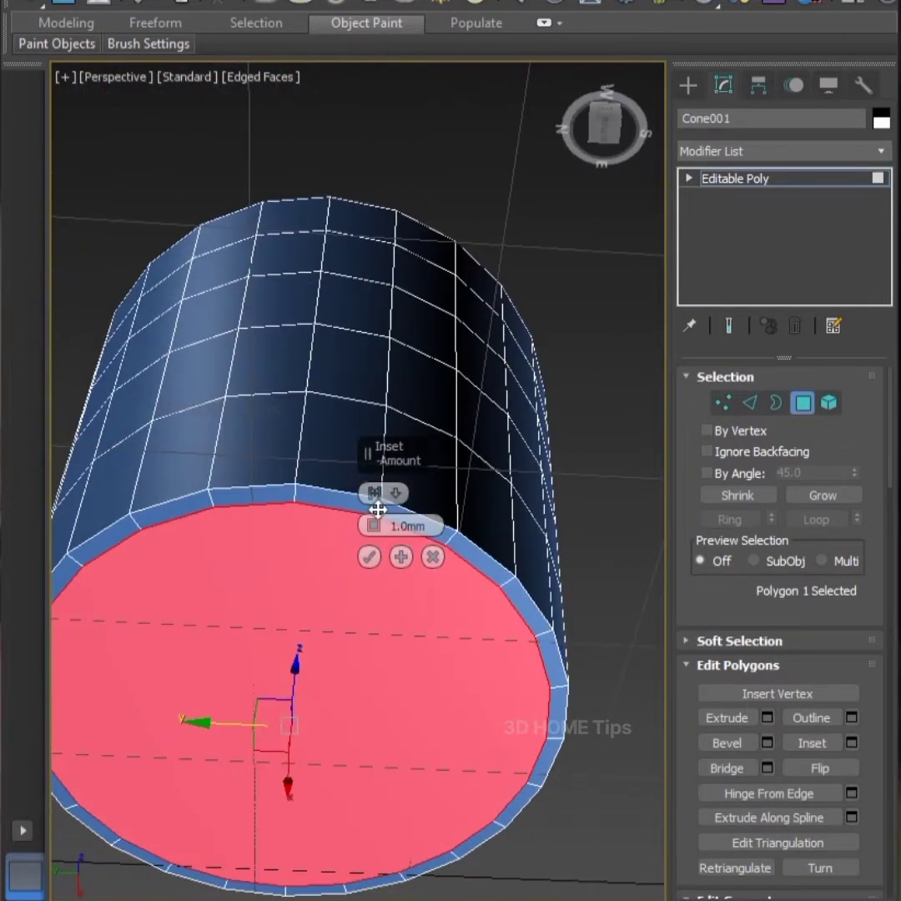
drag(373, 532, 370, 522)
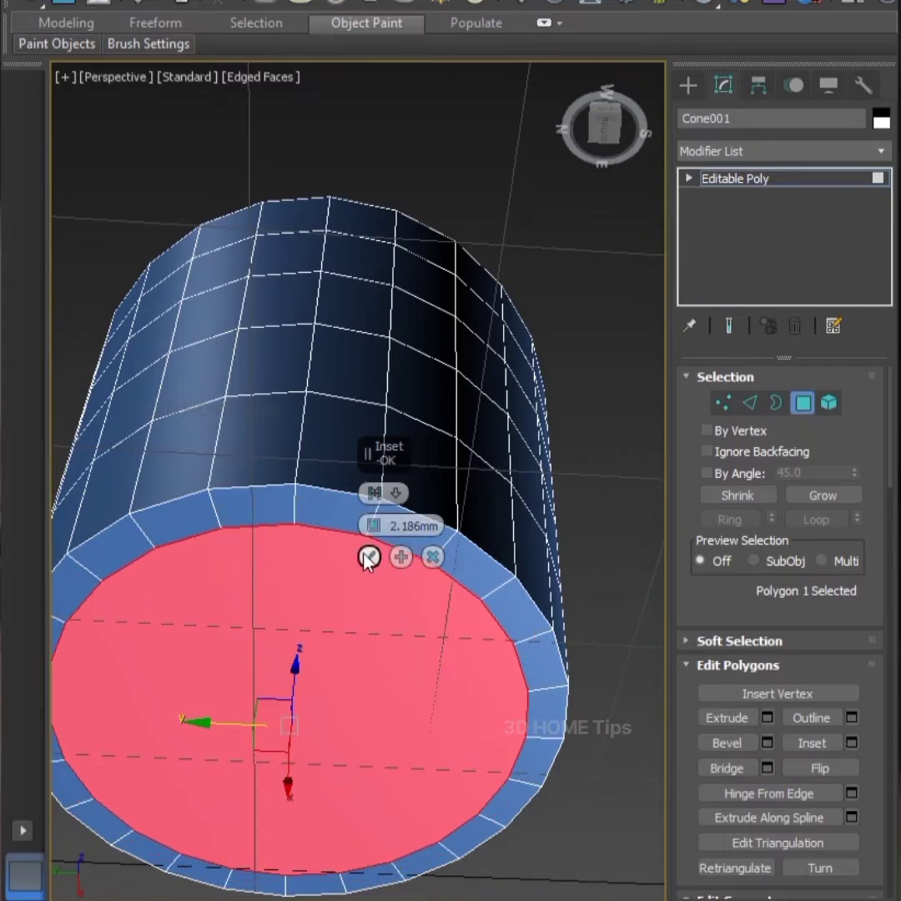
click(369, 556)
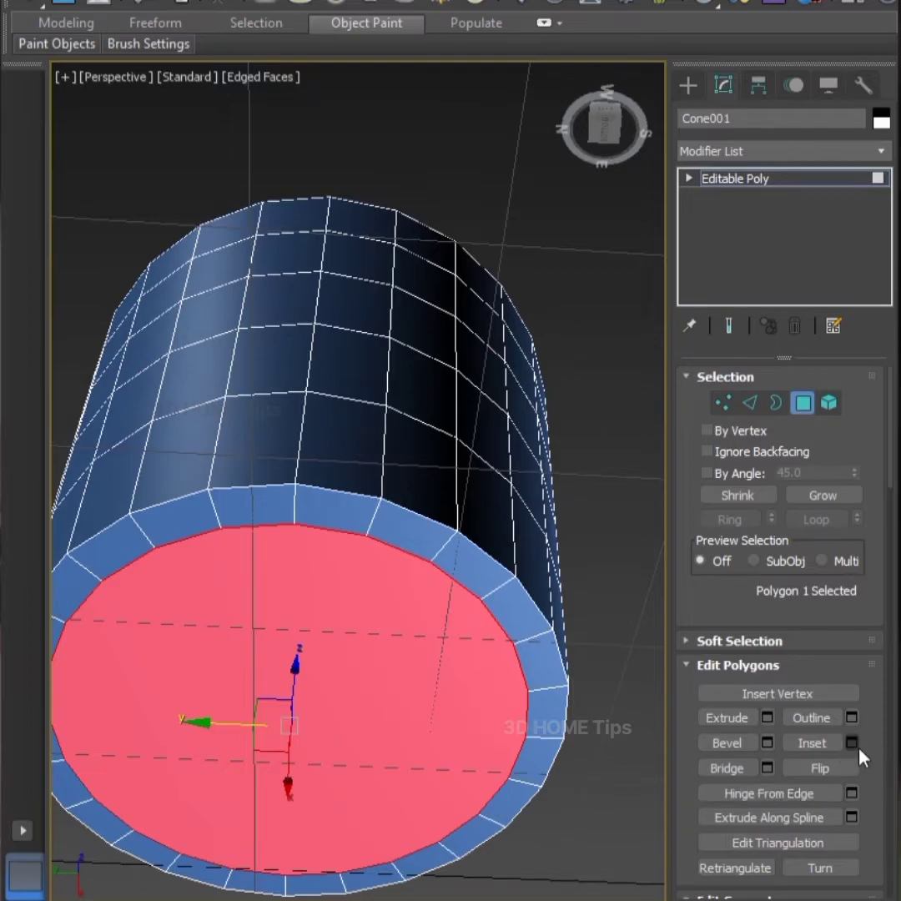
mouse_move(372, 694)
alt+middle_down()
mouse_move(415, 767)
mouse_move(395, 770)
mouse_move(428, 690)
mouse_move(407, 677)
alt+middle_up()
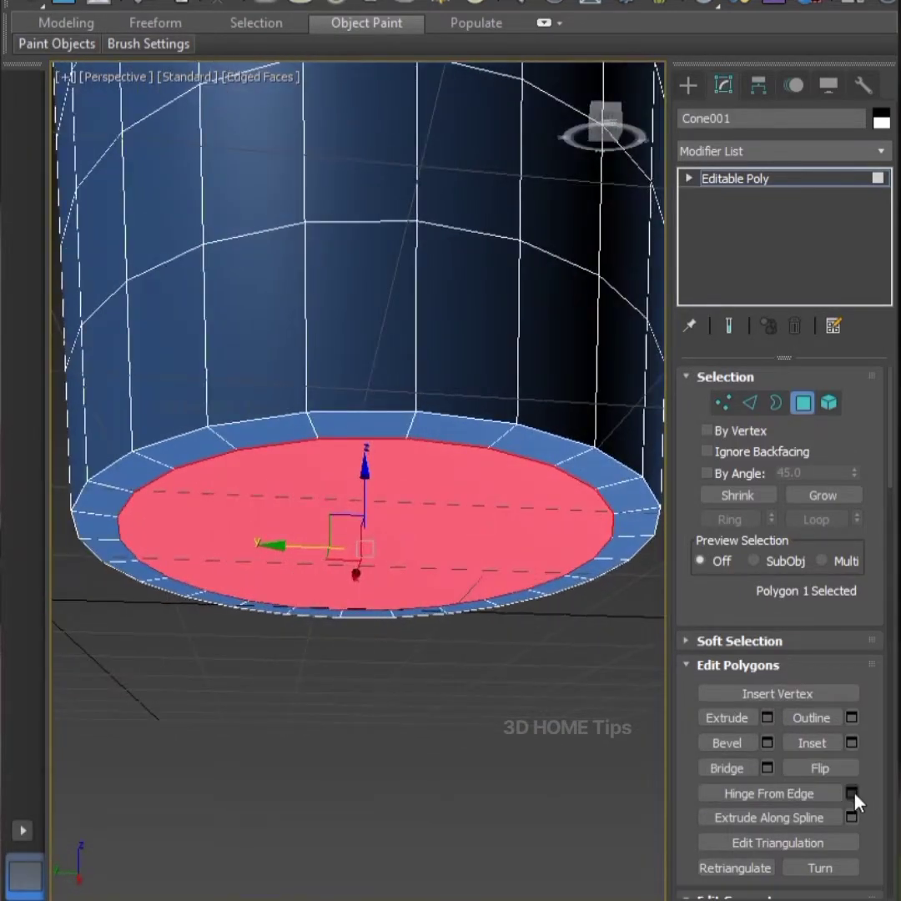
click(766, 718)
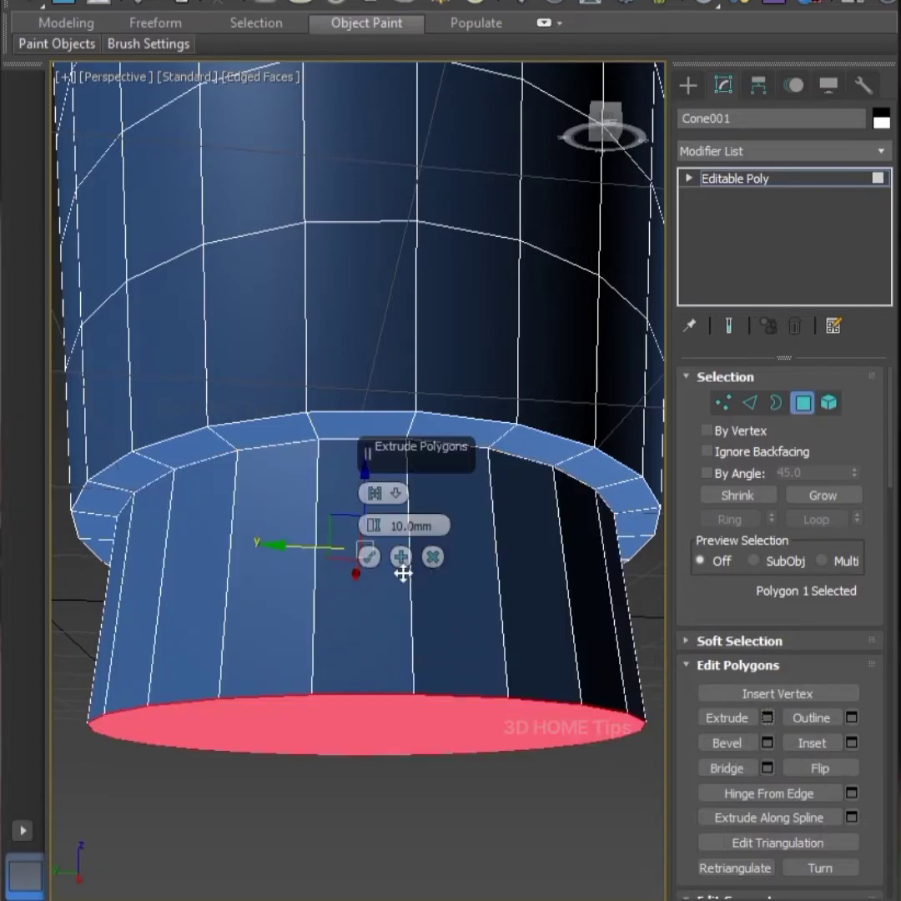
mouse_move(373, 526)
mouse_down()
mouse_move(385, 557)
mouse_move(385, 549)
mouse_up()
mouse_move(533, 687)
alt+middle_down()
mouse_move(539, 736)
mouse_move(422, 647)
alt+middle_up()
click(372, 562)
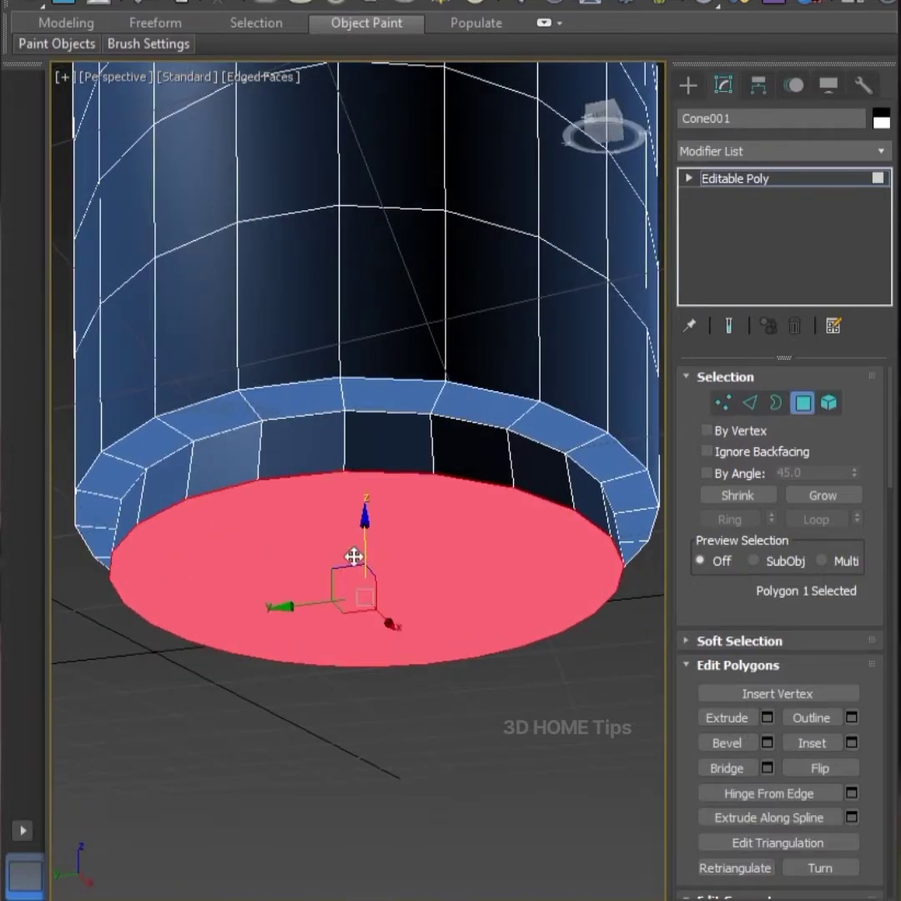
alt+middle_drag(354, 555, 342, 587)
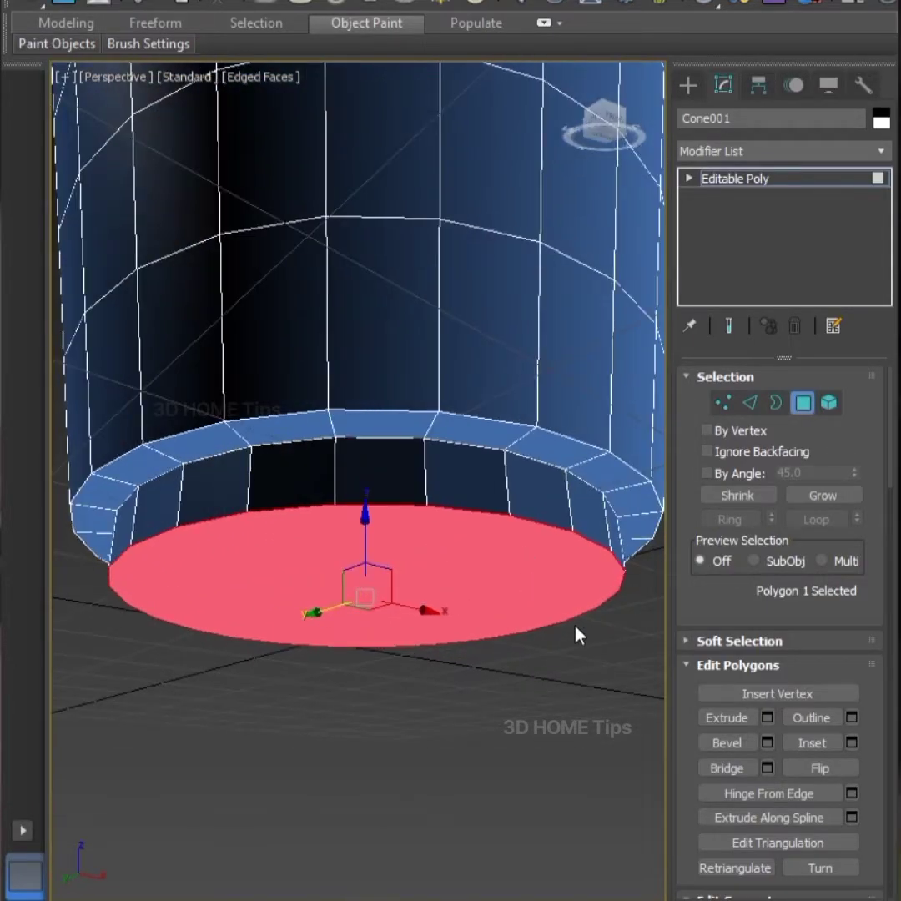
Add a 0.111mm inset and a 0.218mm extrusion to finish the stepped foot
click(855, 743)
drag(372, 525, 371, 534)
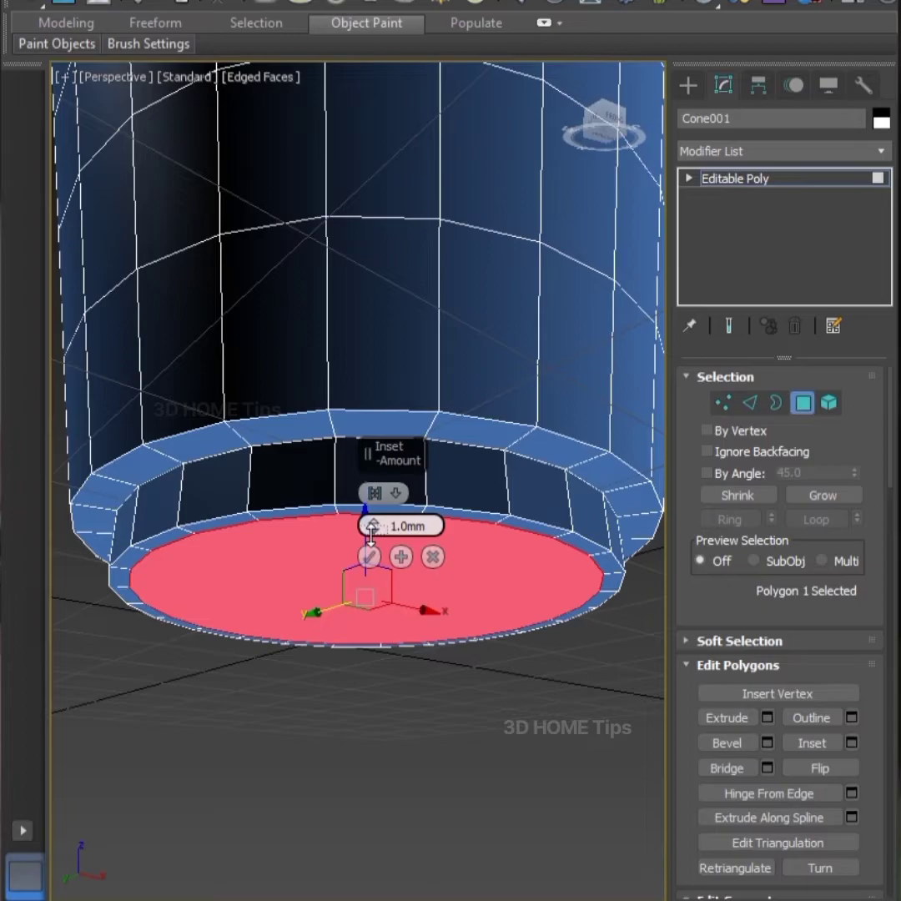
mouse_move(372, 535)
alt+middle_down()
mouse_move(476, 603)
mouse_move(504, 598)
mouse_move(512, 649)
mouse_move(507, 640)
alt+middle_up()
click(370, 557)
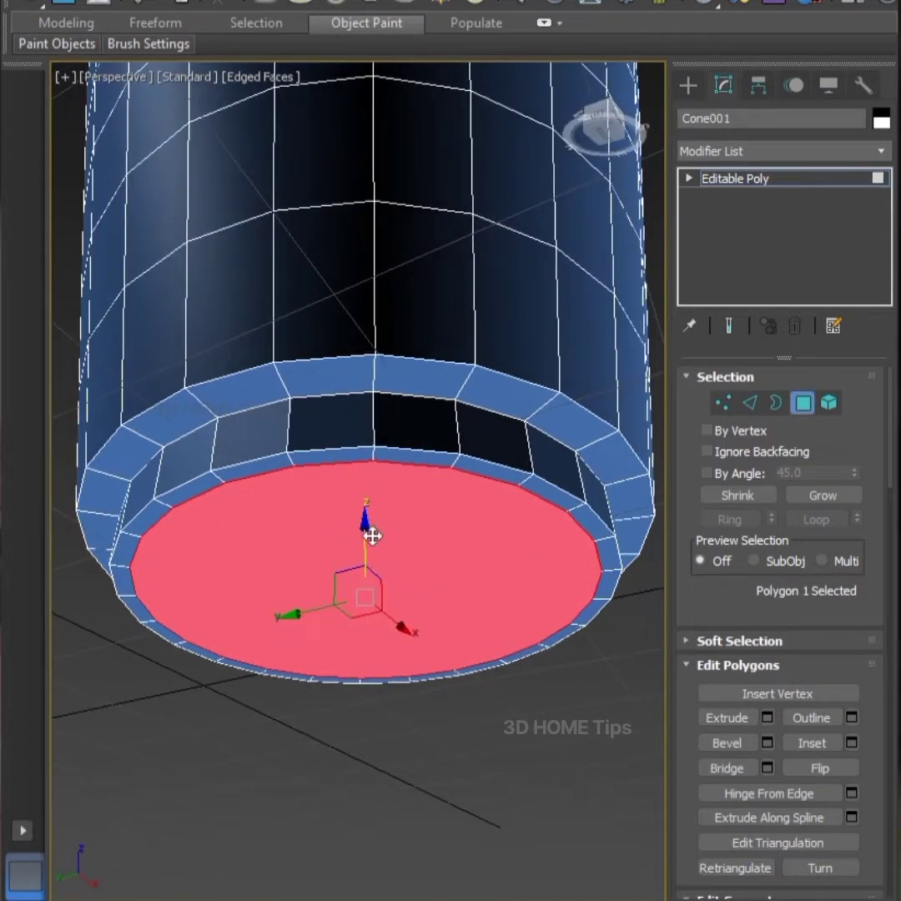
click(767, 717)
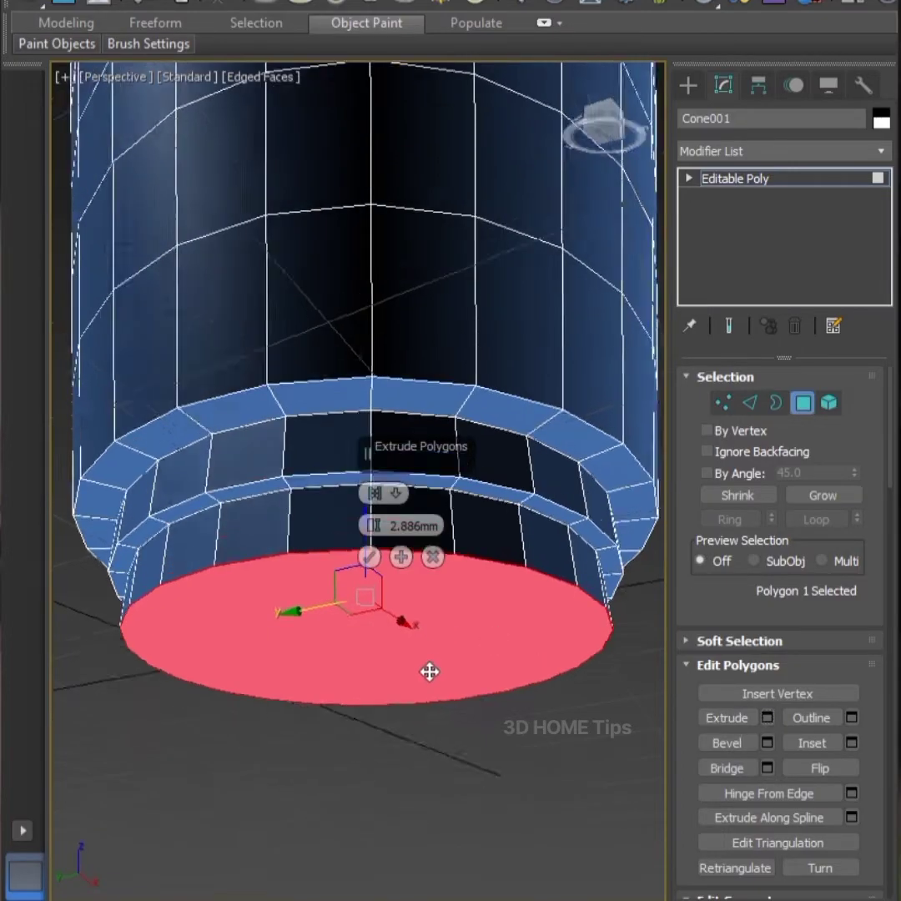
scroll(428, 672, up, 5)
scroll(415, 719, up, 2)
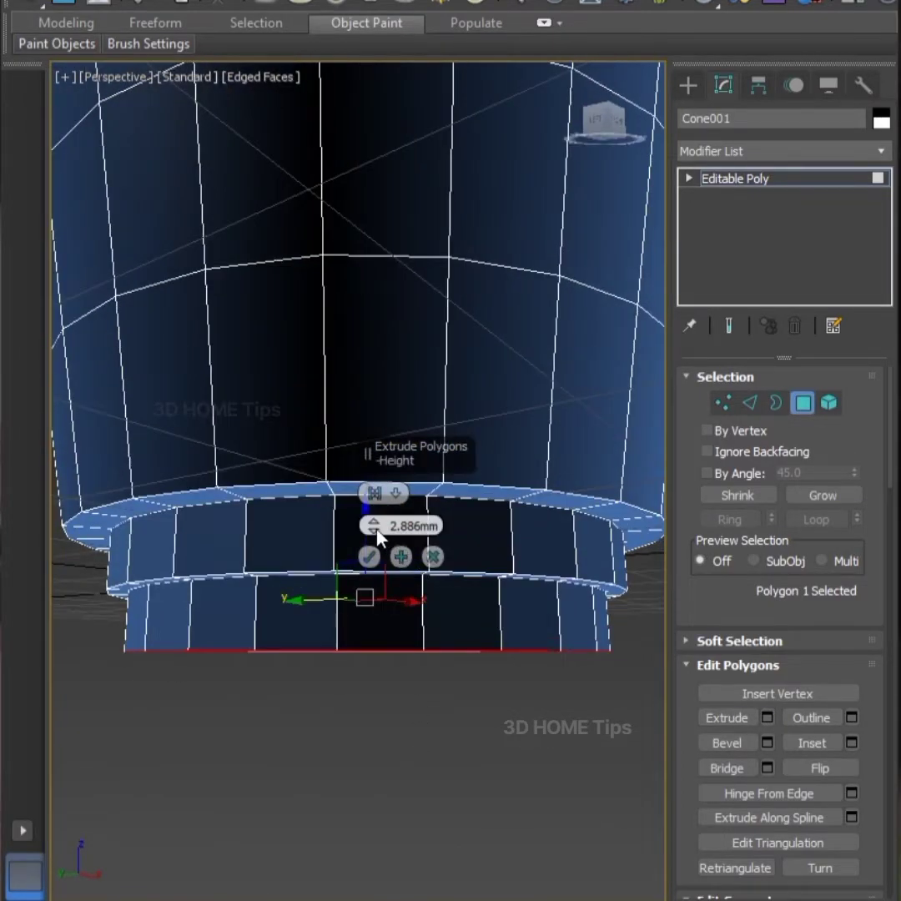
drag(374, 526, 373, 531)
mouse_move(373, 531)
alt+middle_down()
mouse_move(477, 724)
mouse_move(439, 690)
mouse_move(445, 696)
alt+middle_up()
click(370, 557)
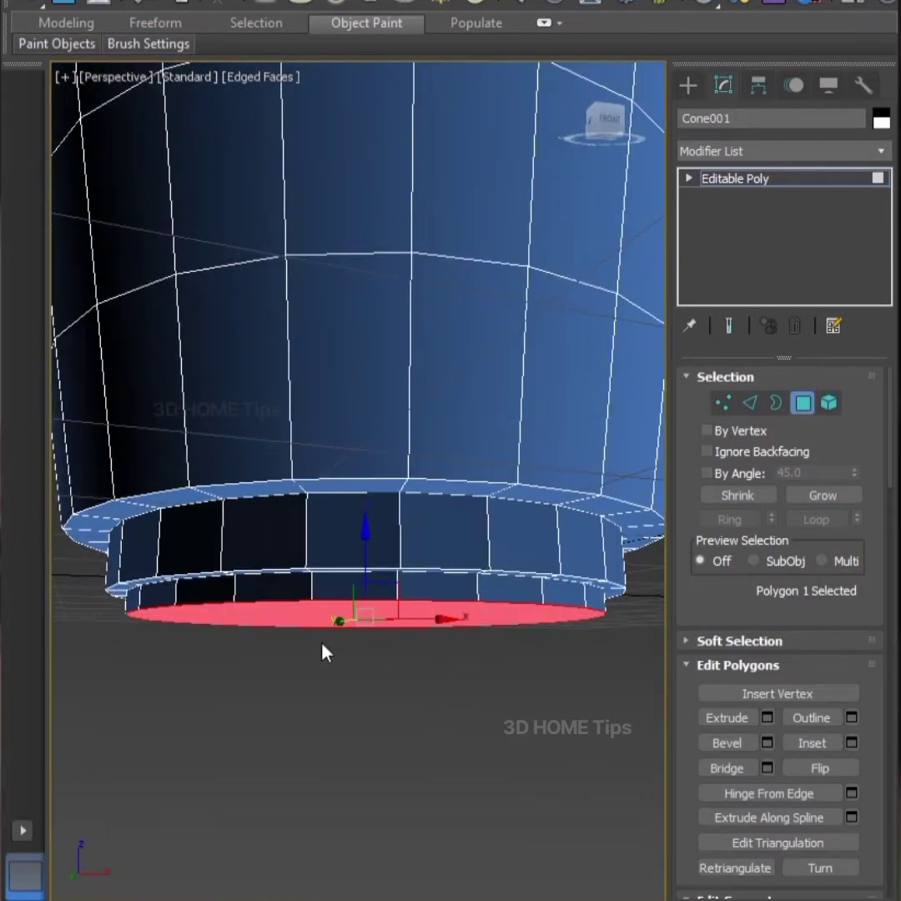
In a wireframe front view, widen the 24 bottom-row vertices along X
alt+middle_drag(326, 612, 267, 645)
key(f)
scroll(332, 639, up, 2)
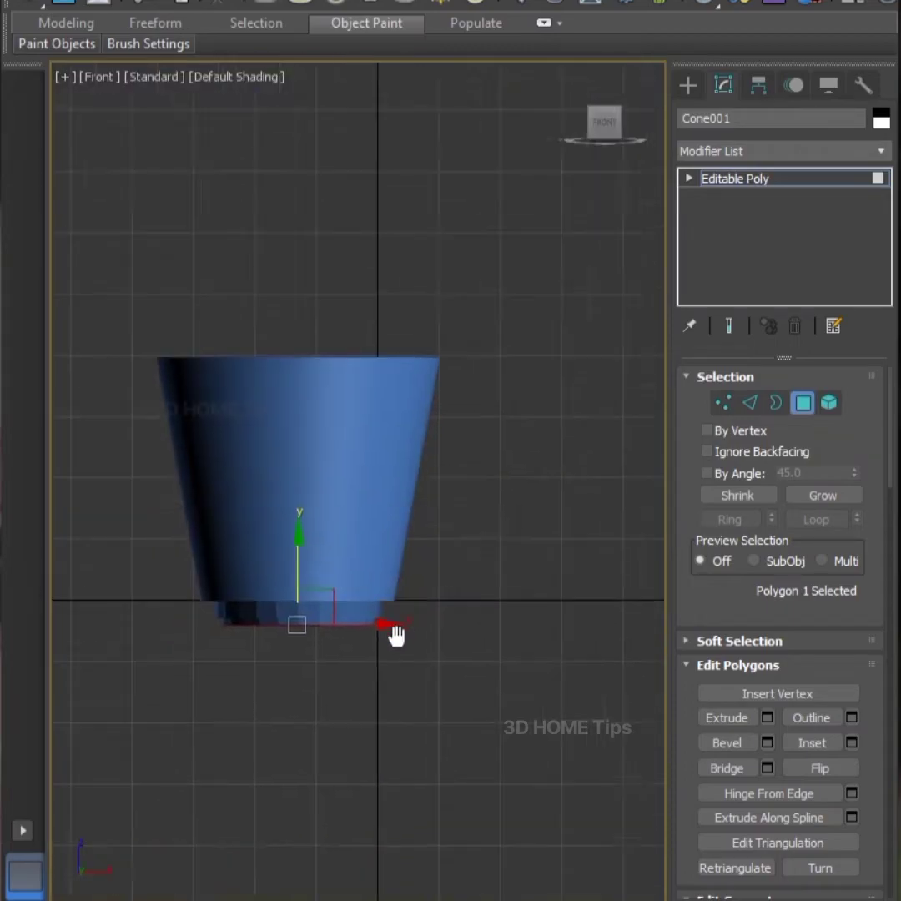
scroll(397, 633, up, 4)
mouse_move(334, 647)
middle_down()
mouse_move(352, 658)
mouse_move(378, 644)
middle_up()
key(F3)
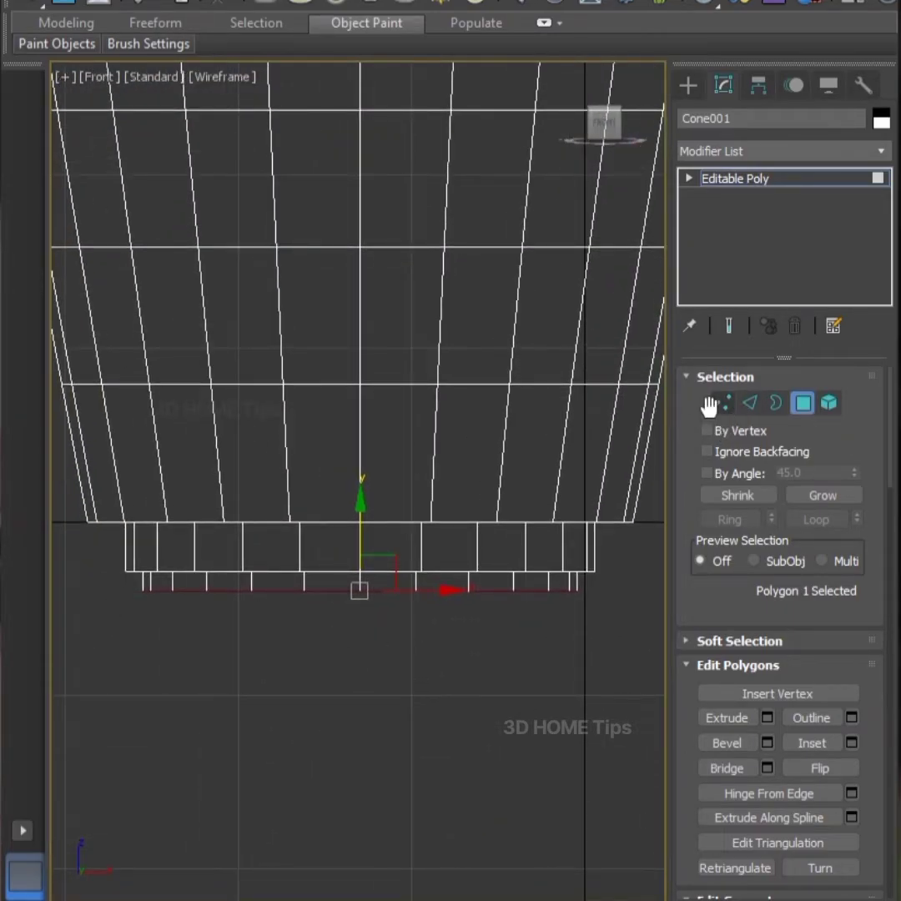
click(722, 405)
drag(115, 584, 652, 680)
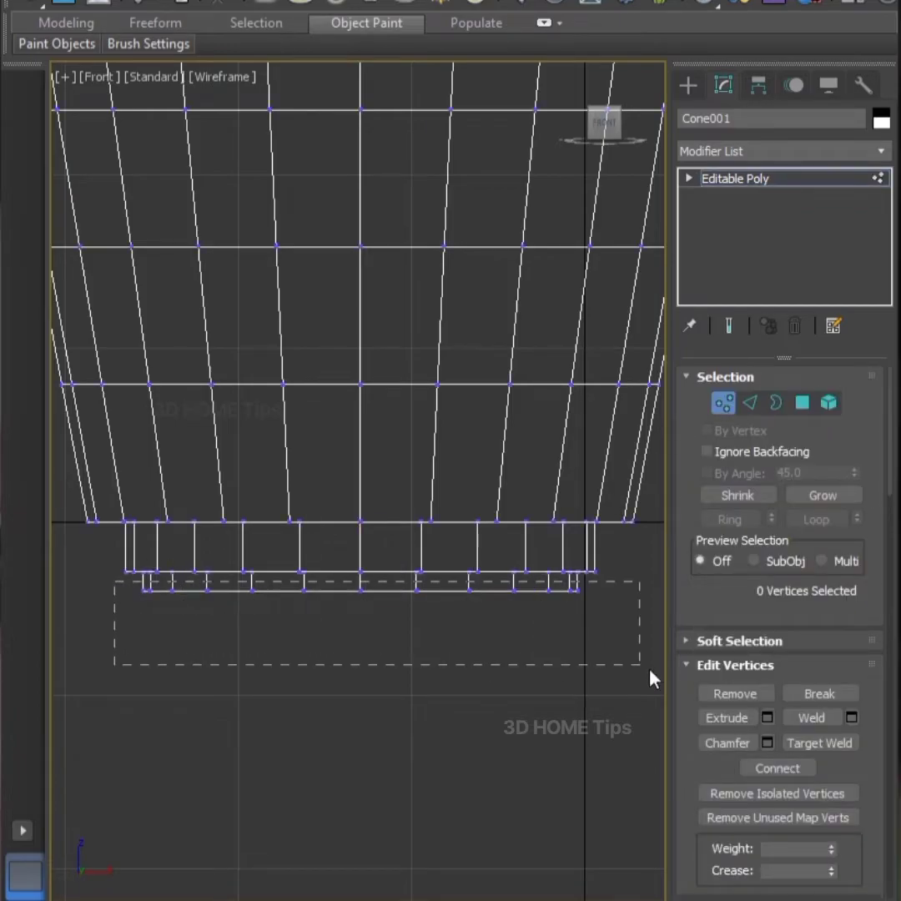
key(r)
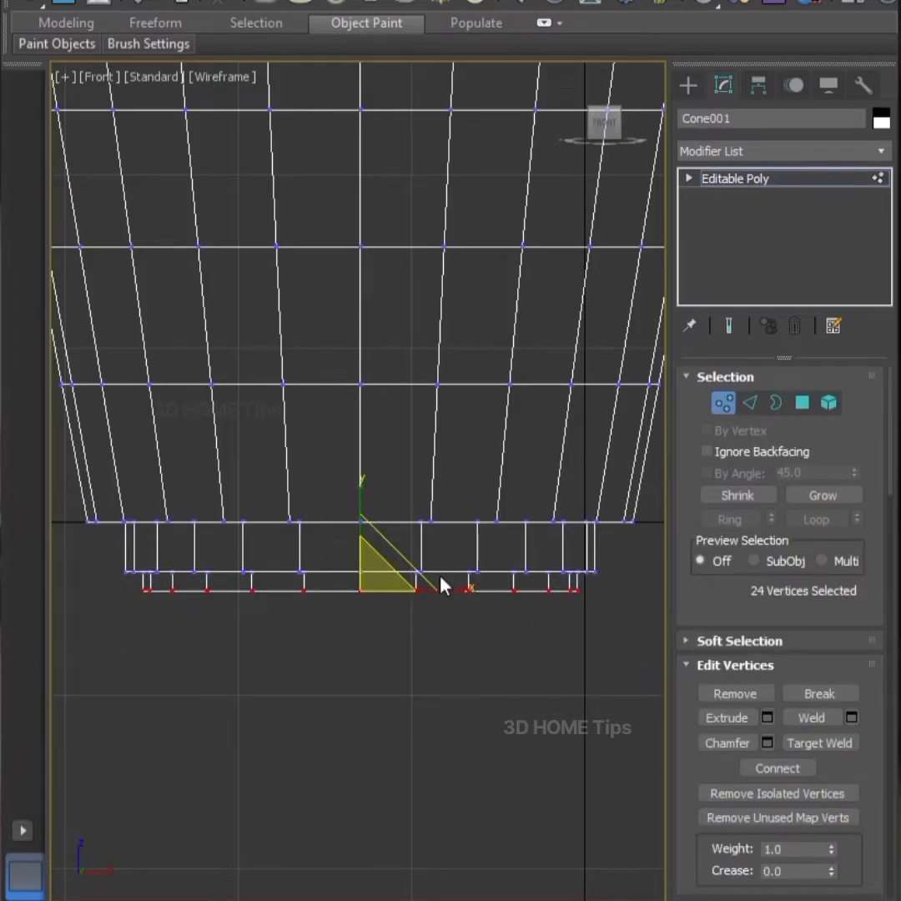
drag(461, 591, 465, 590)
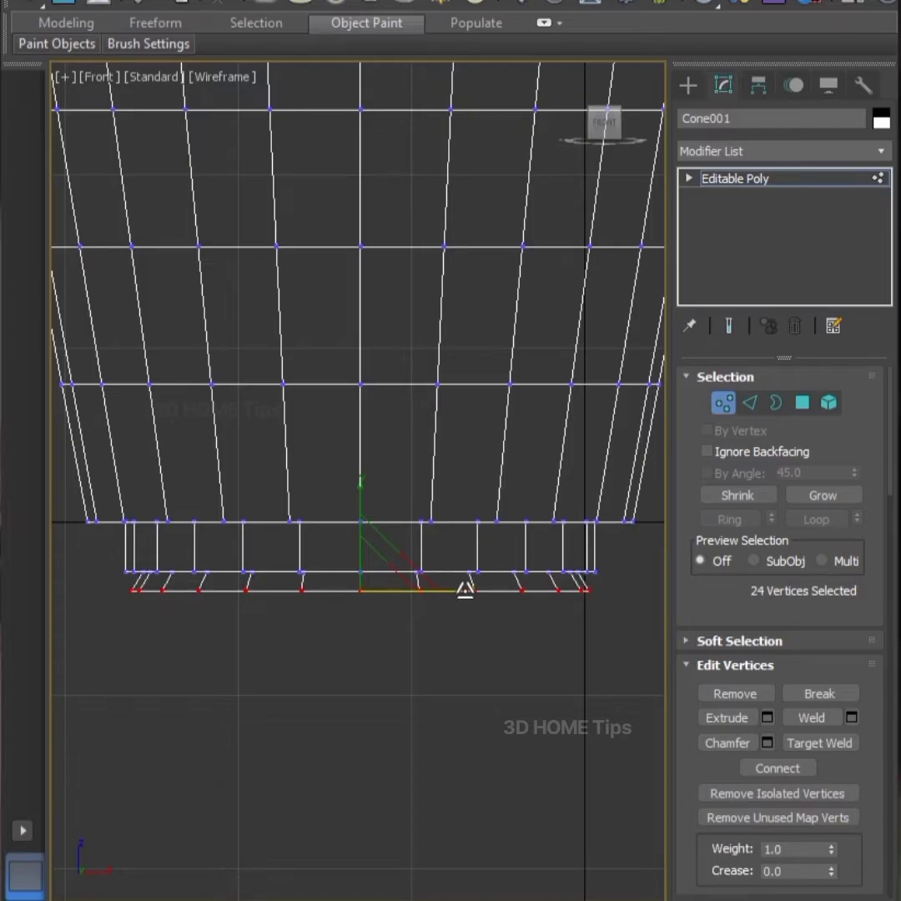
Scale the top-rim vertices outward along X to flare the lip
middle_drag(465, 591, 356, 704)
scroll(356, 704, down, 2)
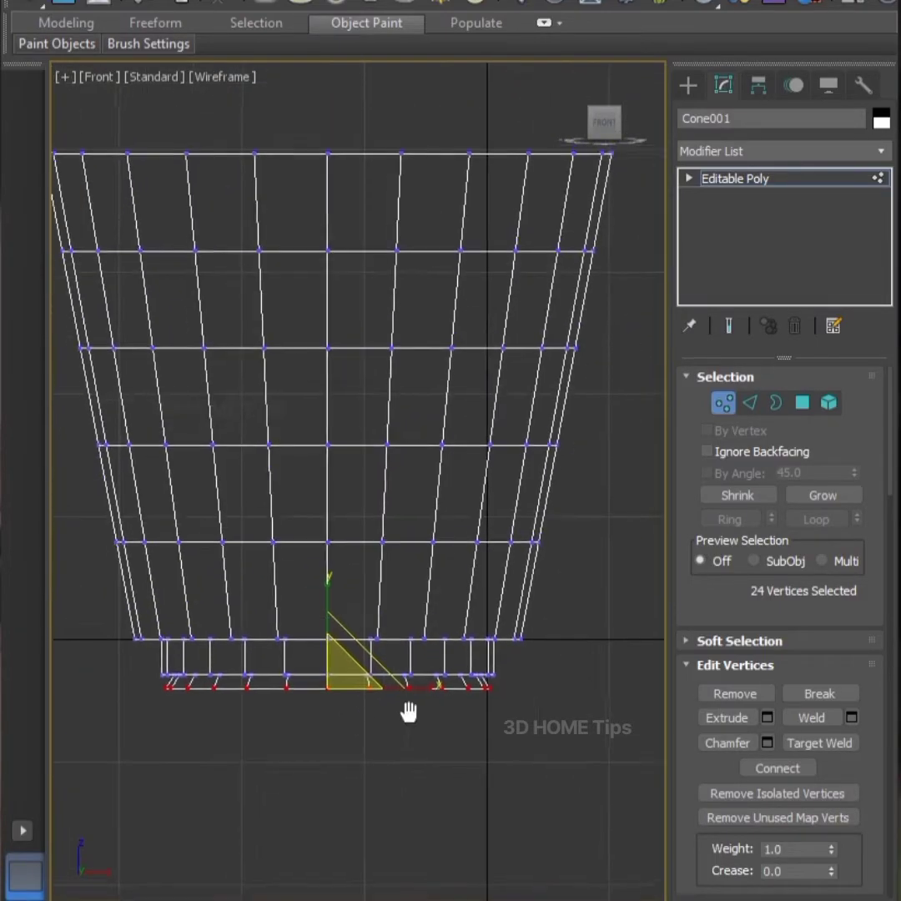
scroll(408, 711, down, 2)
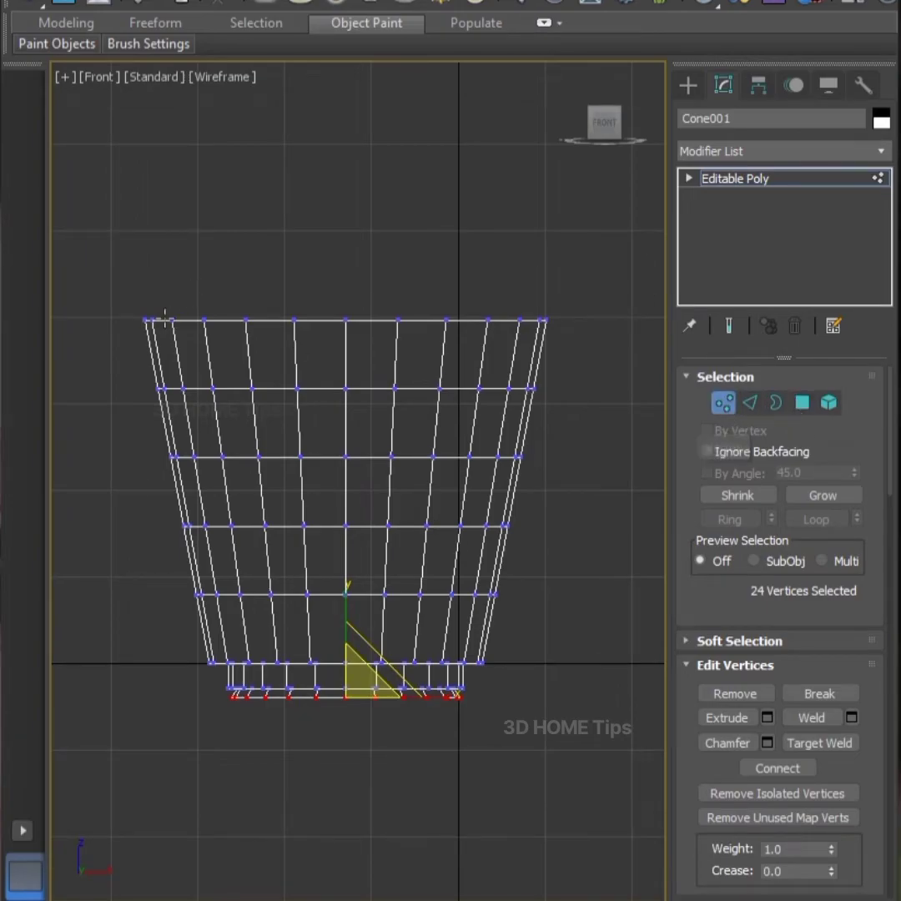
drag(121, 302, 612, 365)
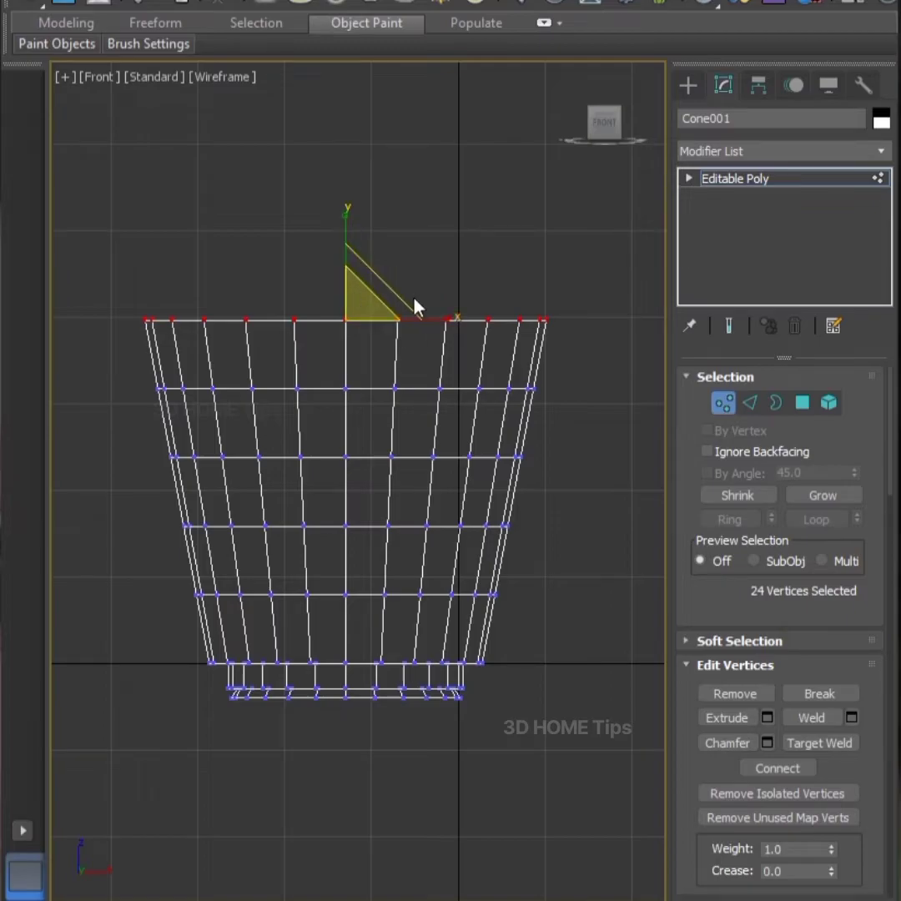
drag(440, 314, 449, 315)
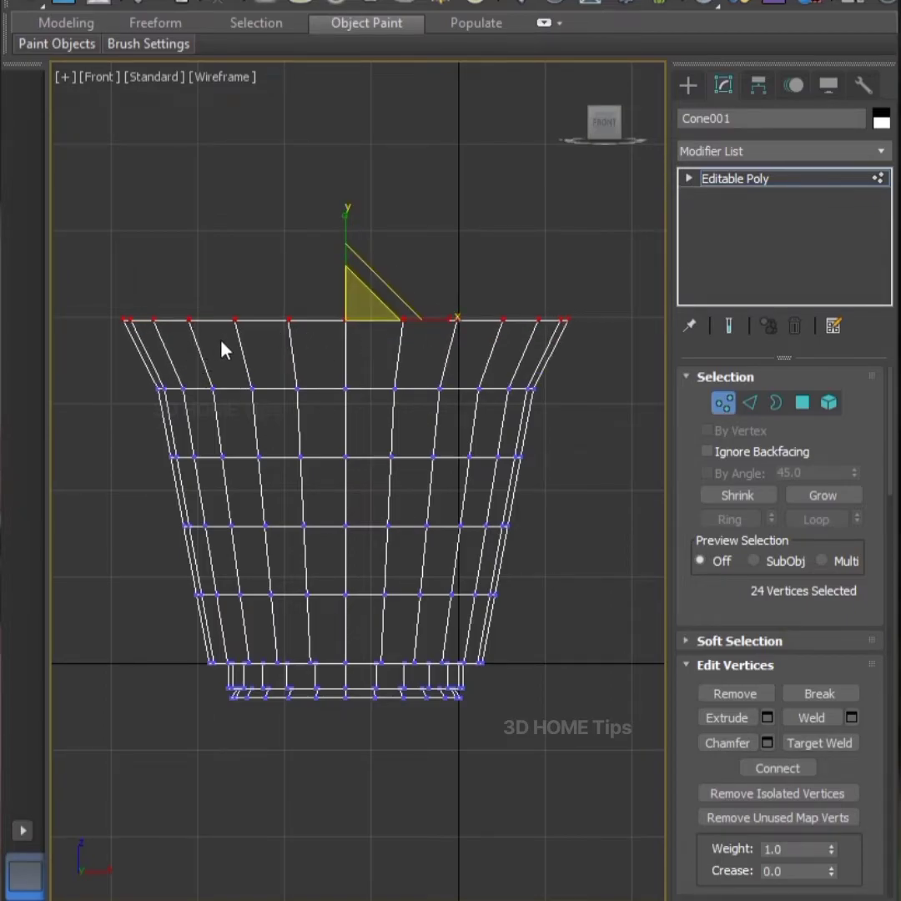
Nudge the top-rim vertices down along Y and select the 24 rim polygons
key(w)
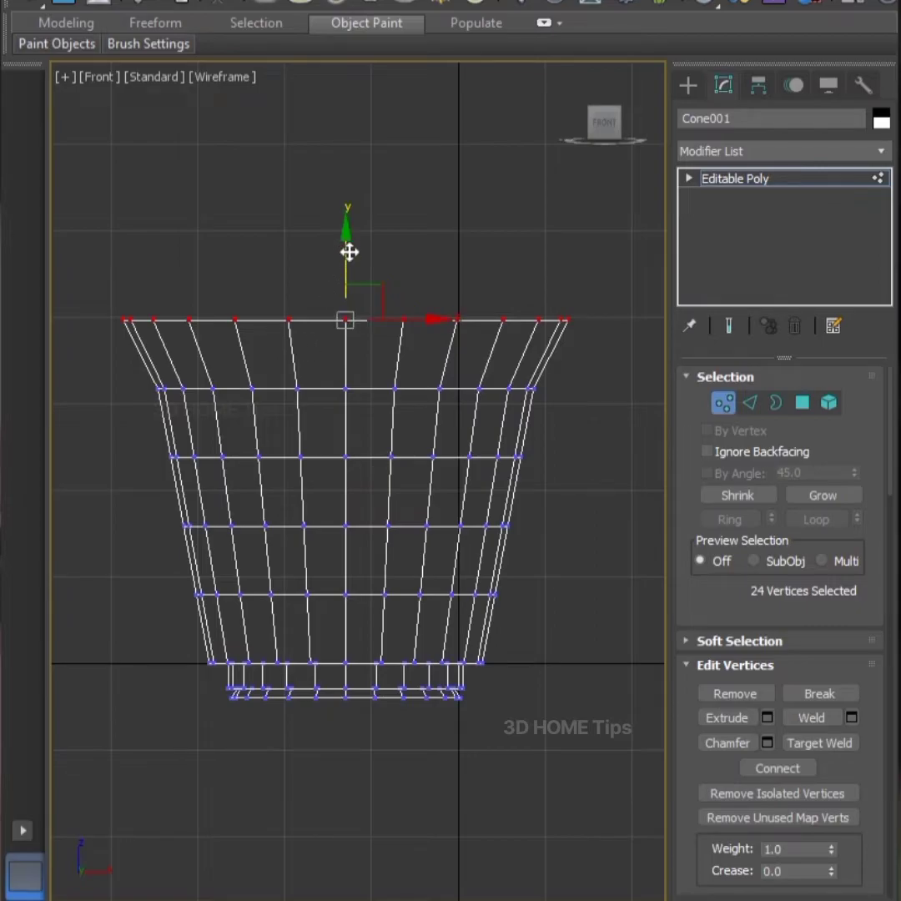
drag(348, 254, 352, 273)
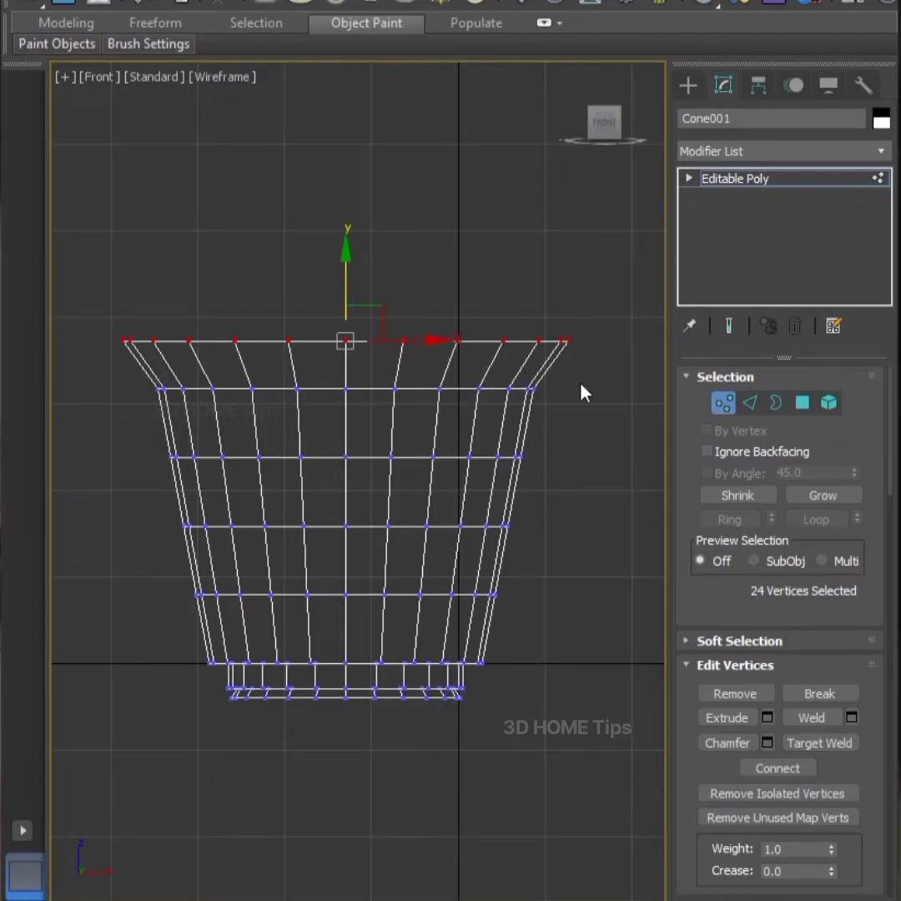
click(799, 404)
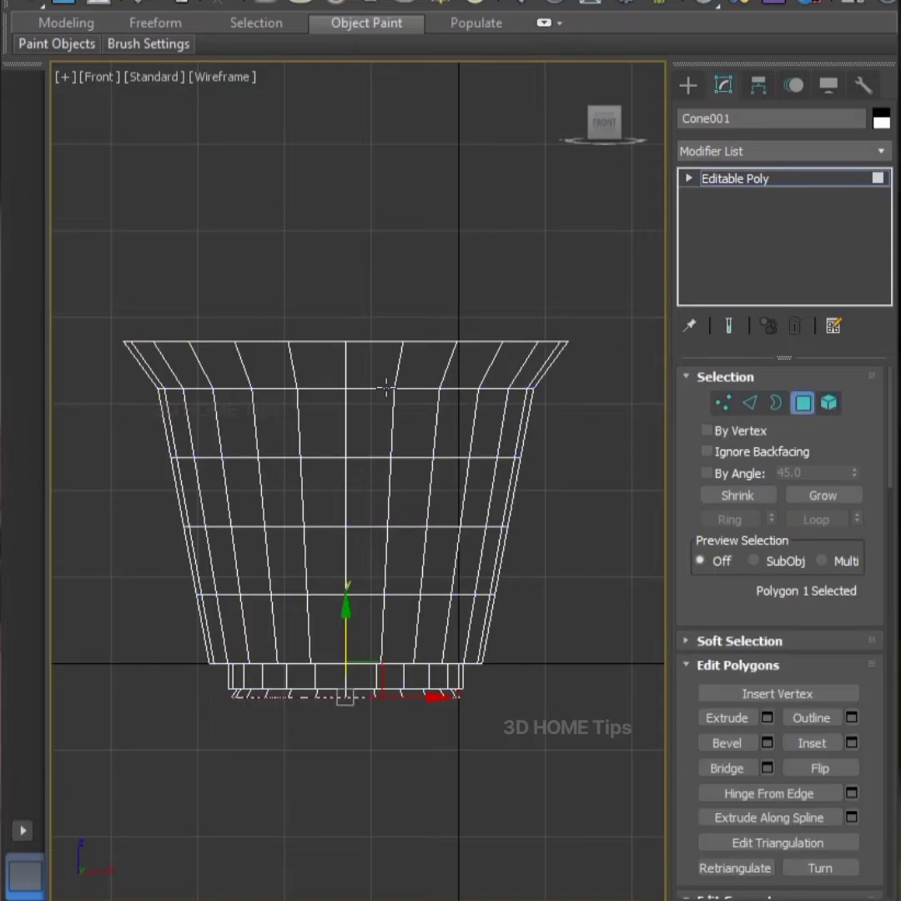
mouse_move(574, 365)
mouse_down()
mouse_move(114, 368)
mouse_move(117, 378)
mouse_up()
Switch to a shaded Perspective view, then frame the pot in the Top view
key(p)
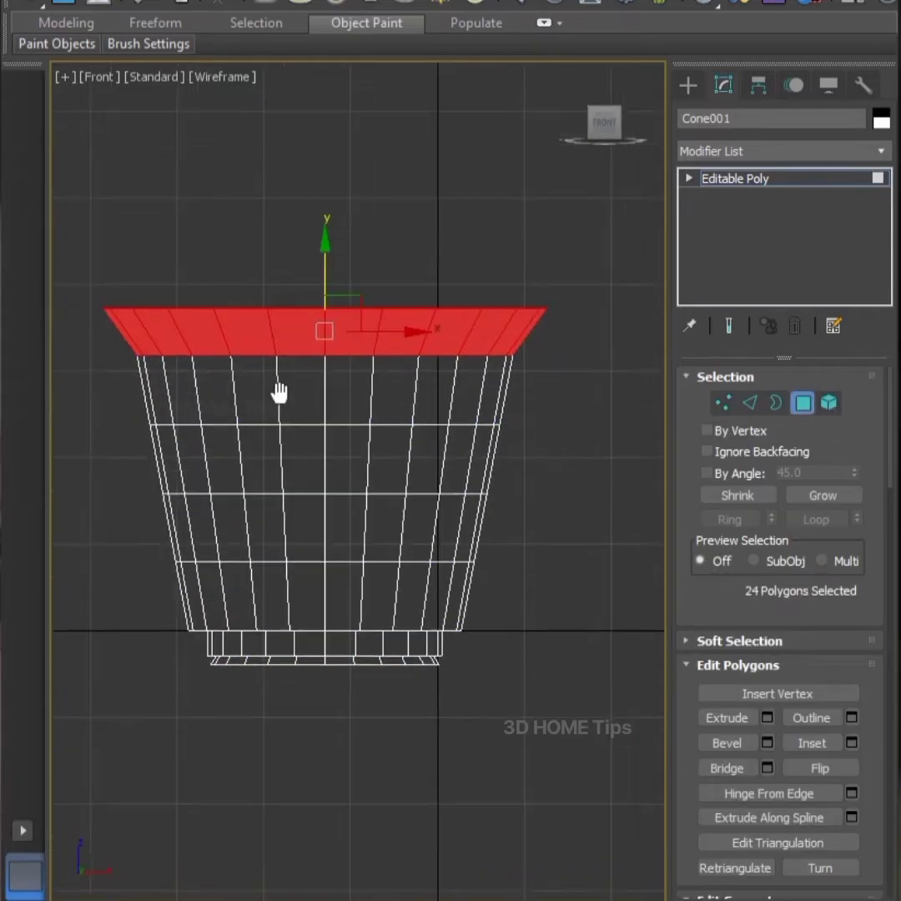
scroll(284, 390, up, 5)
key(F3)
scroll(286, 389, down, 5)
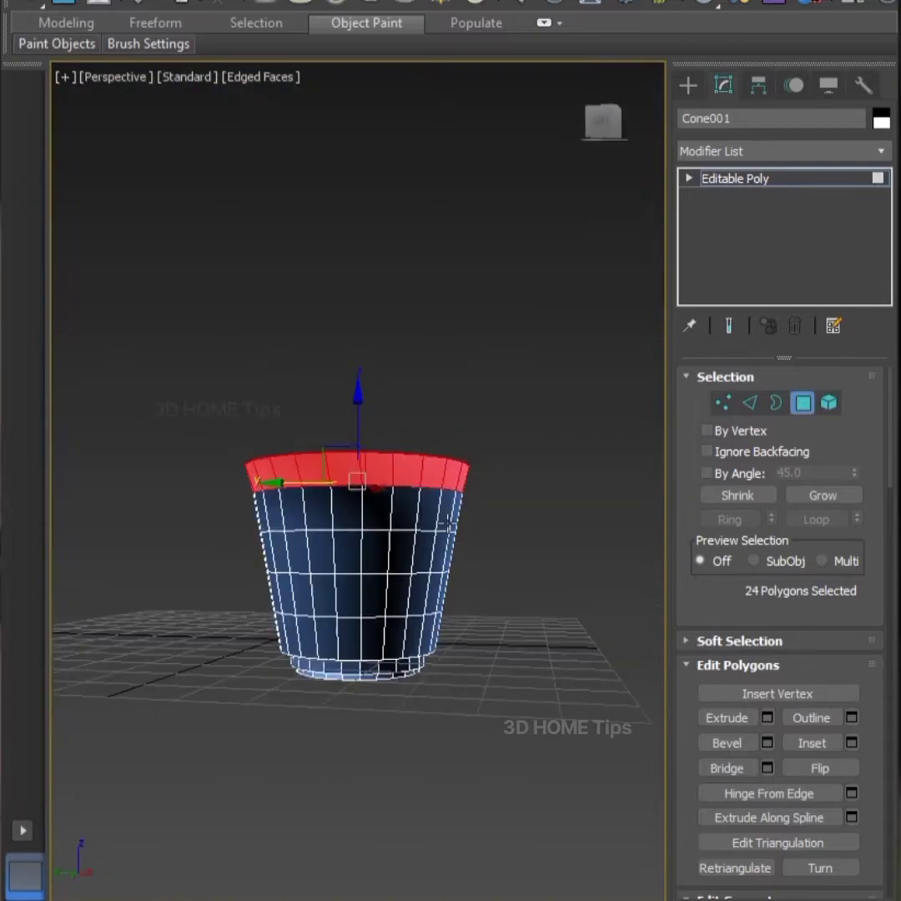
mouse_move(358, 501)
alt+middle_down()
mouse_move(359, 434)
mouse_move(359, 518)
mouse_move(185, 508)
mouse_move(248, 623)
mouse_move(378, 689)
mouse_move(220, 545)
mouse_move(337, 690)
mouse_move(426, 702)
alt+middle_up()
key(t)
scroll(350, 651, up, 2)
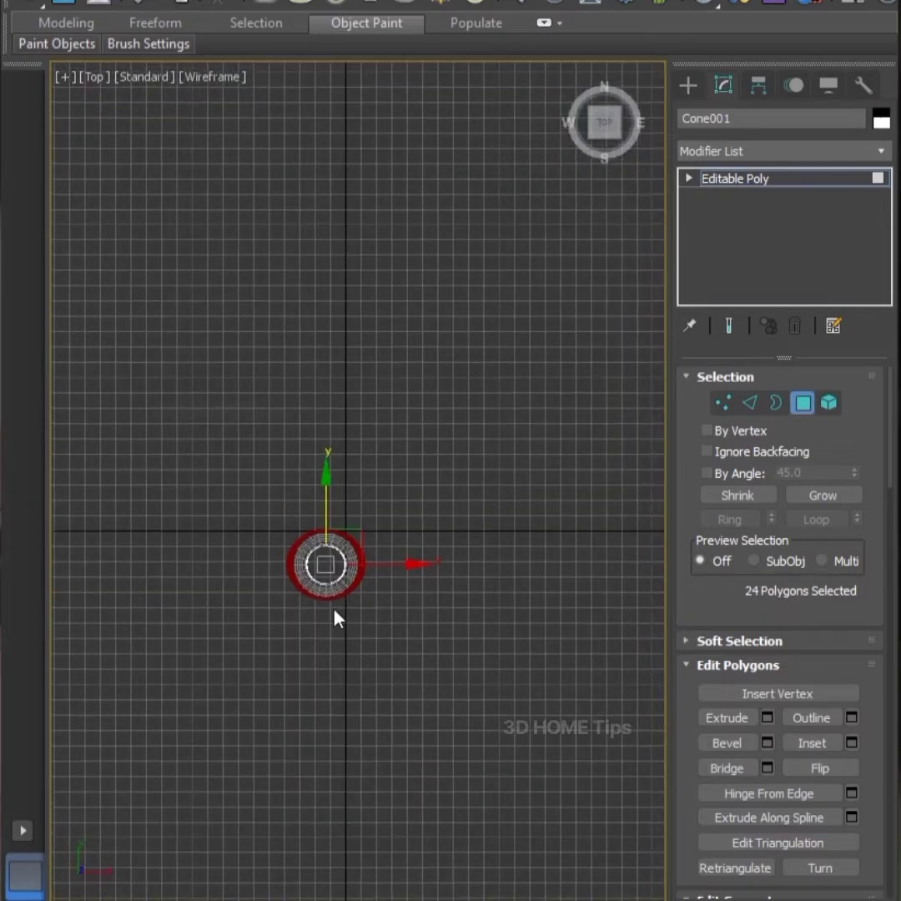
scroll(333, 610, up, 8)
middle_drag(338, 586, 338, 665)
scroll(341, 665, down, 2)
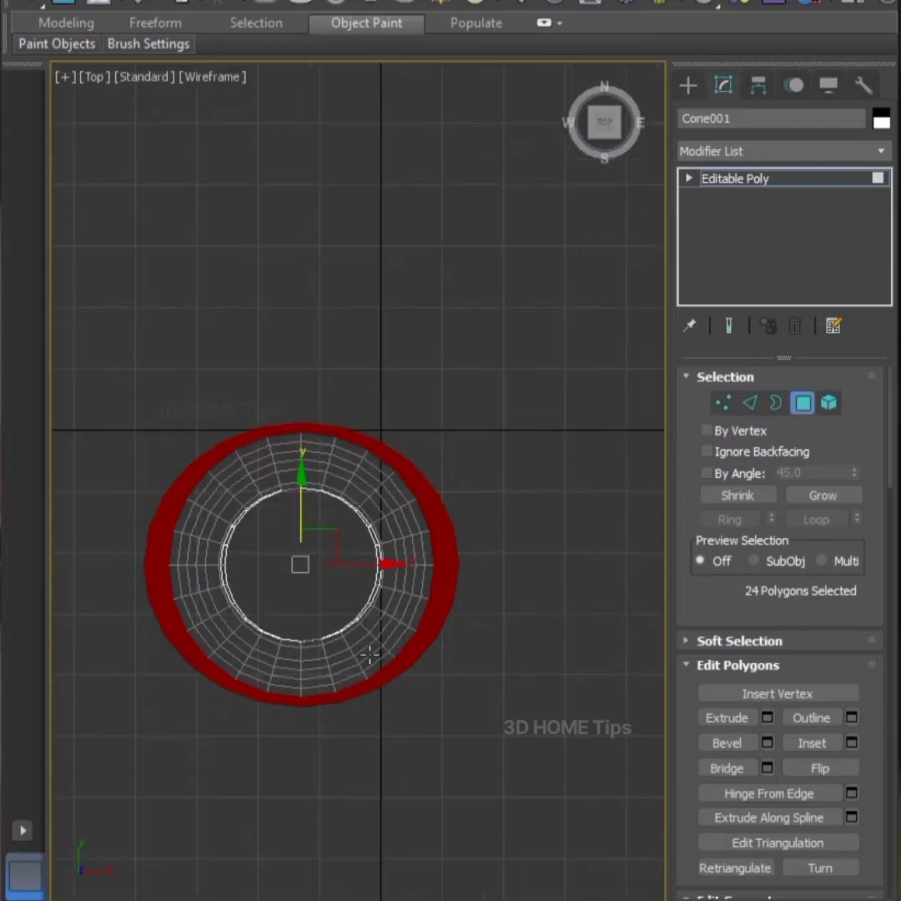
Scale all 218 polygons down along X until the pot is round, then deselect
drag(117, 354, 439, 750)
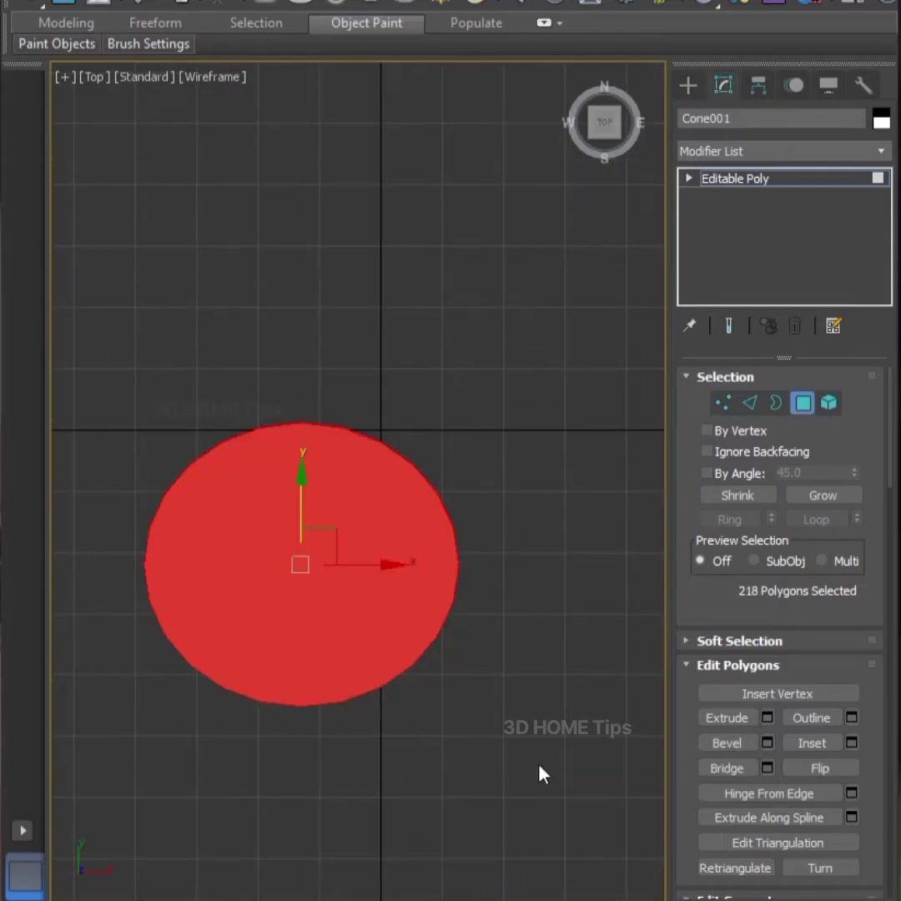
key(r)
drag(402, 565, 395, 567)
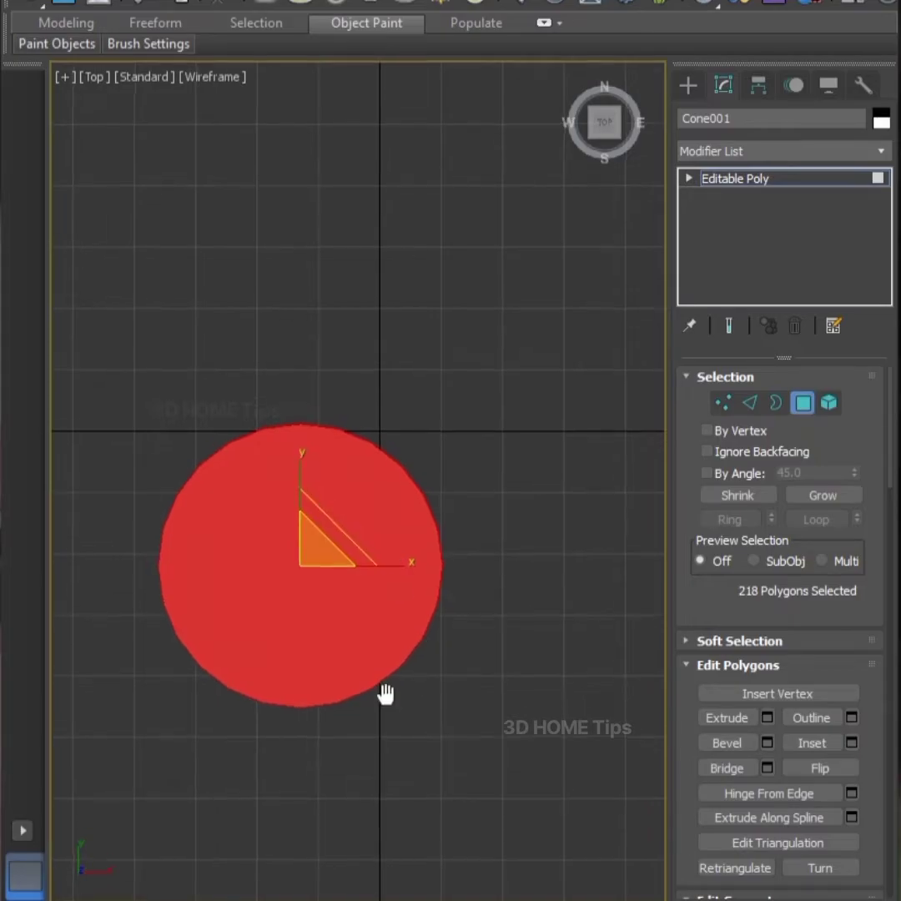
middle_drag(383, 694, 393, 714)
key(f)
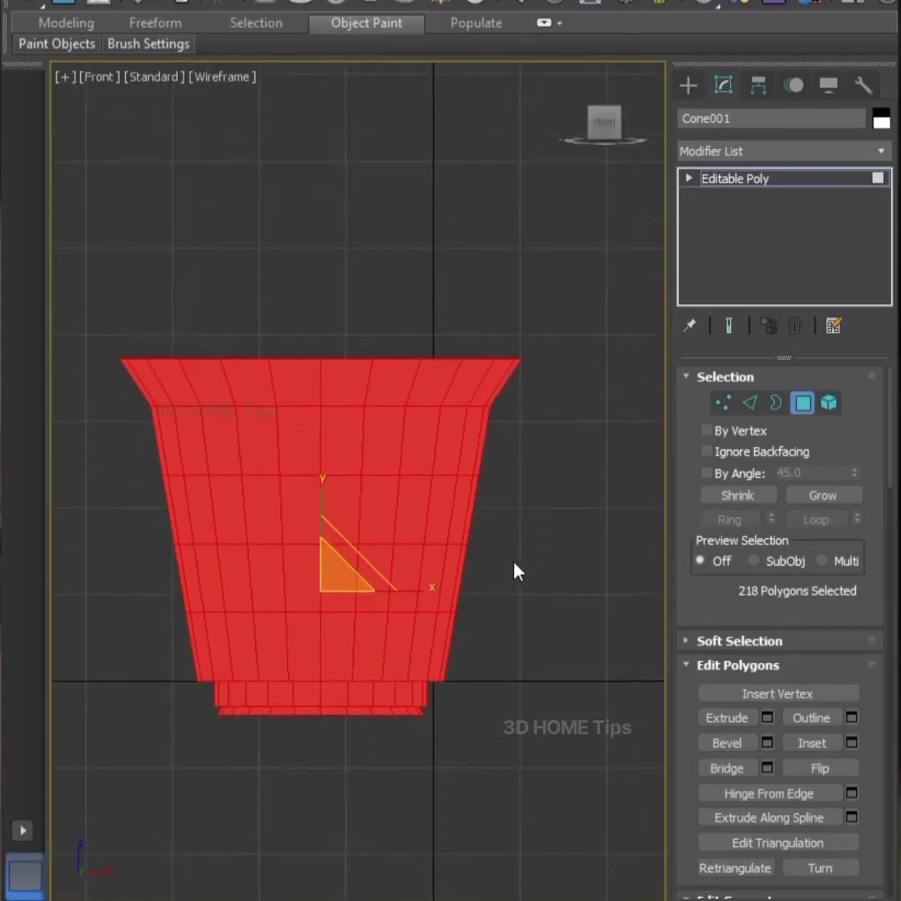
click(517, 571)
scroll(375, 473, up, 2)
scroll(375, 472, down, 2)
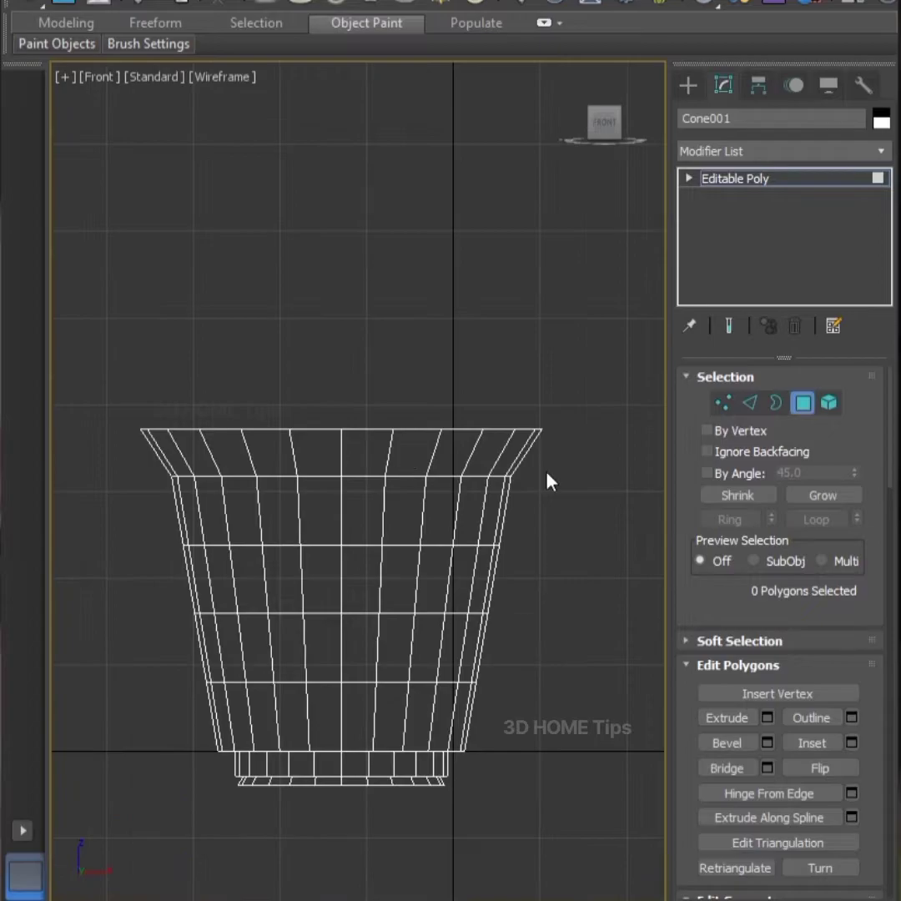
Reselect the ring of faces around the flared rim and view it in Perspective
click(723, 403)
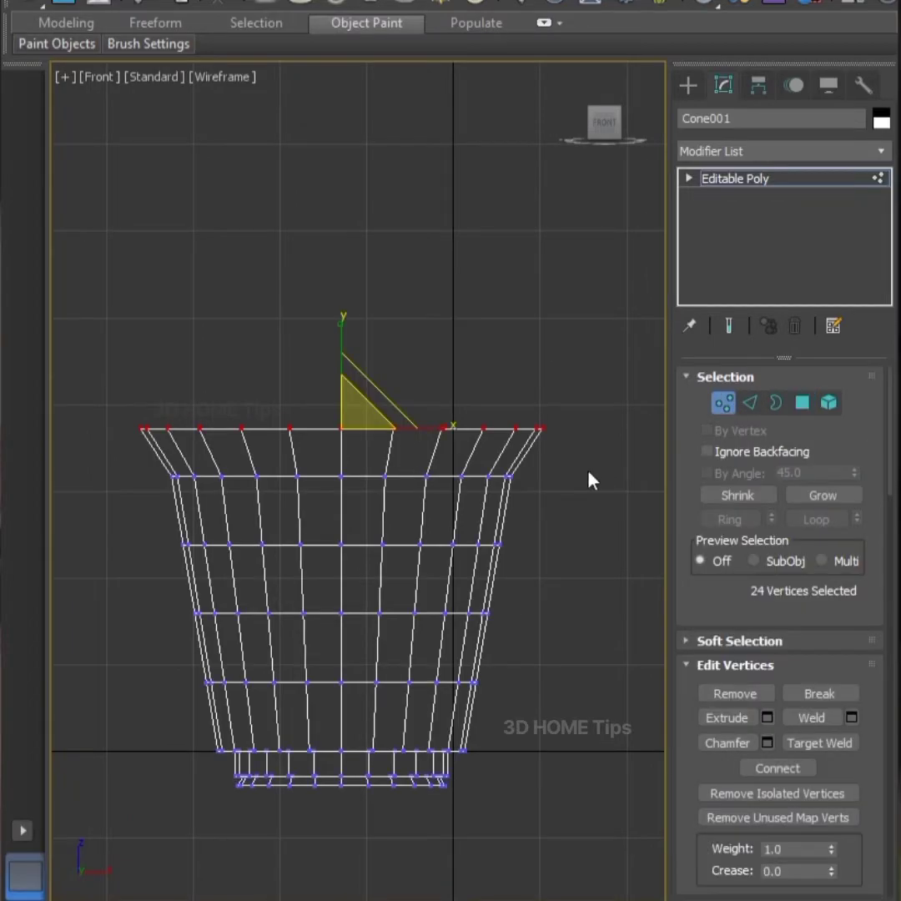
click(802, 404)
drag(196, 465, 141, 467)
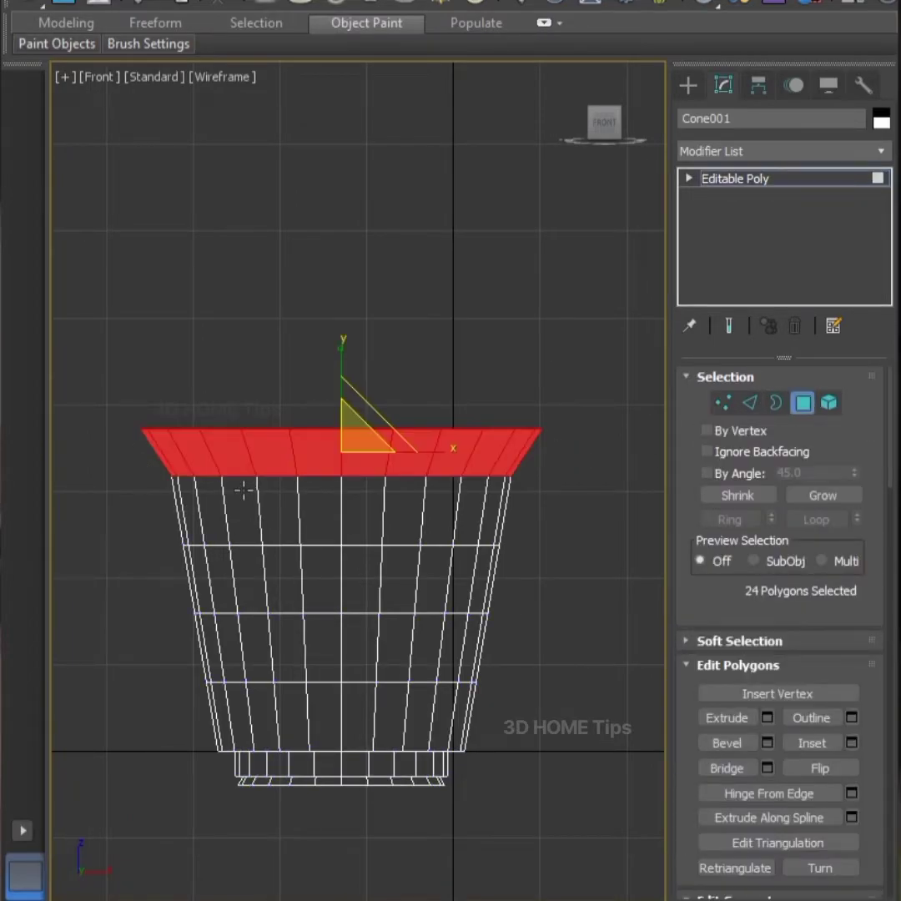
key(p)
mouse_move(492, 474)
alt+middle_down()
mouse_move(458, 312)
mouse_move(284, 308)
alt+middle_up()
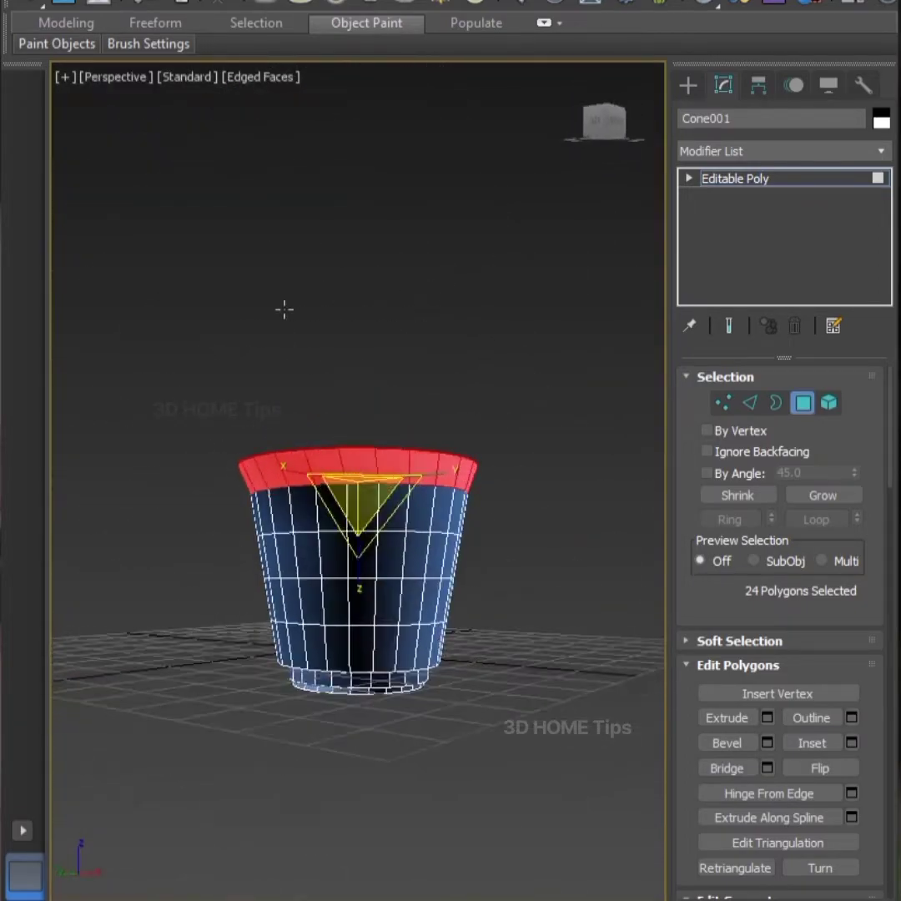
scroll(453, 684, up, 4)
mouse_move(418, 584)
middle_down()
mouse_move(307, 695)
mouse_move(388, 700)
mouse_move(386, 719)
middle_up()
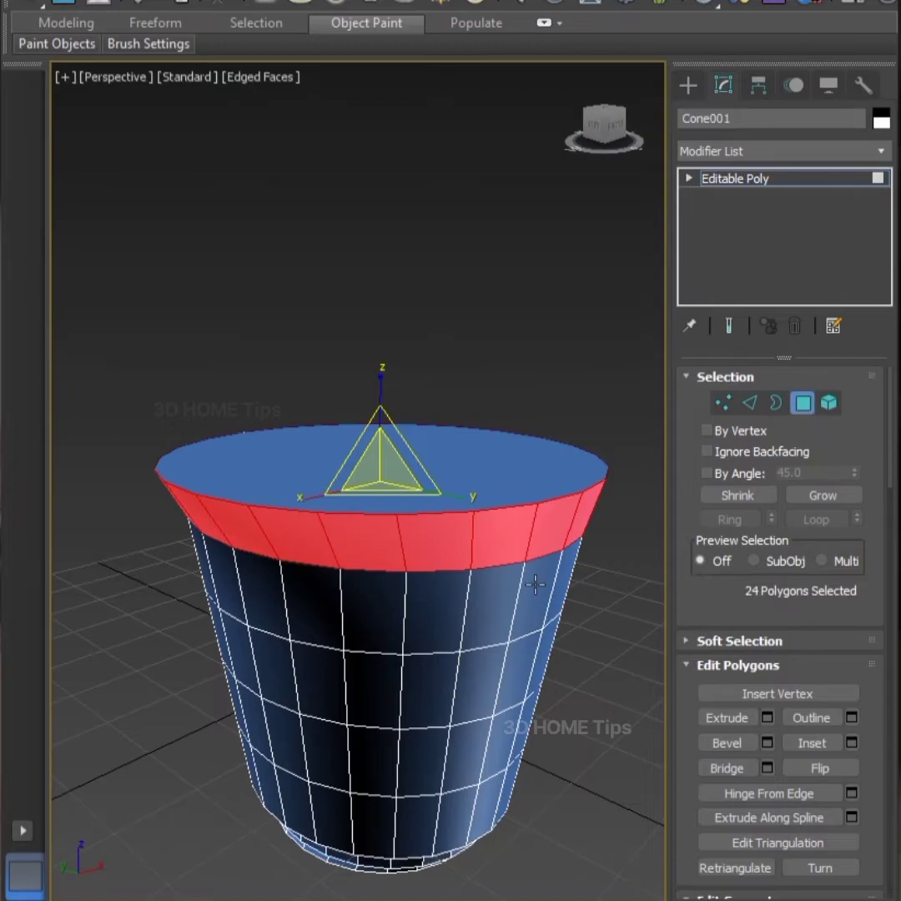
mouse_move(587, 705)
alt+middle_down()
mouse_move(462, 657)
mouse_move(392, 609)
mouse_move(439, 656)
mouse_move(404, 708)
mouse_move(447, 617)
mouse_move(436, 636)
alt+middle_up()
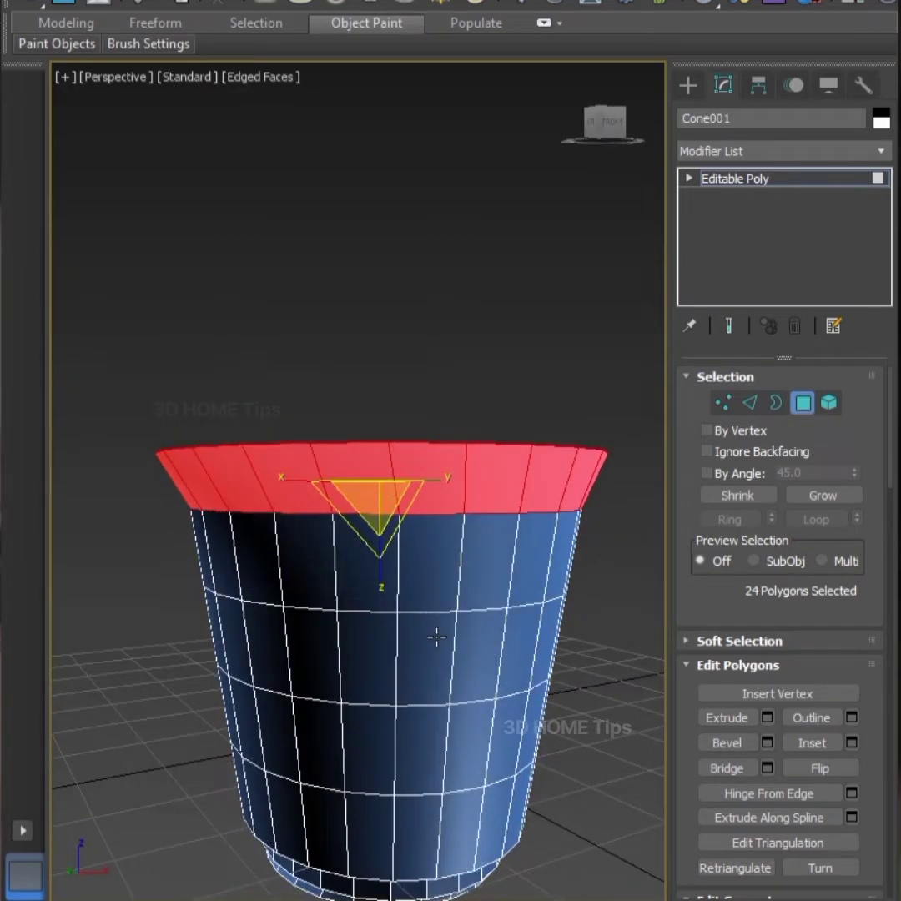
Preview a 2.482mm inset on the rim faces, then cancel it
click(852, 741)
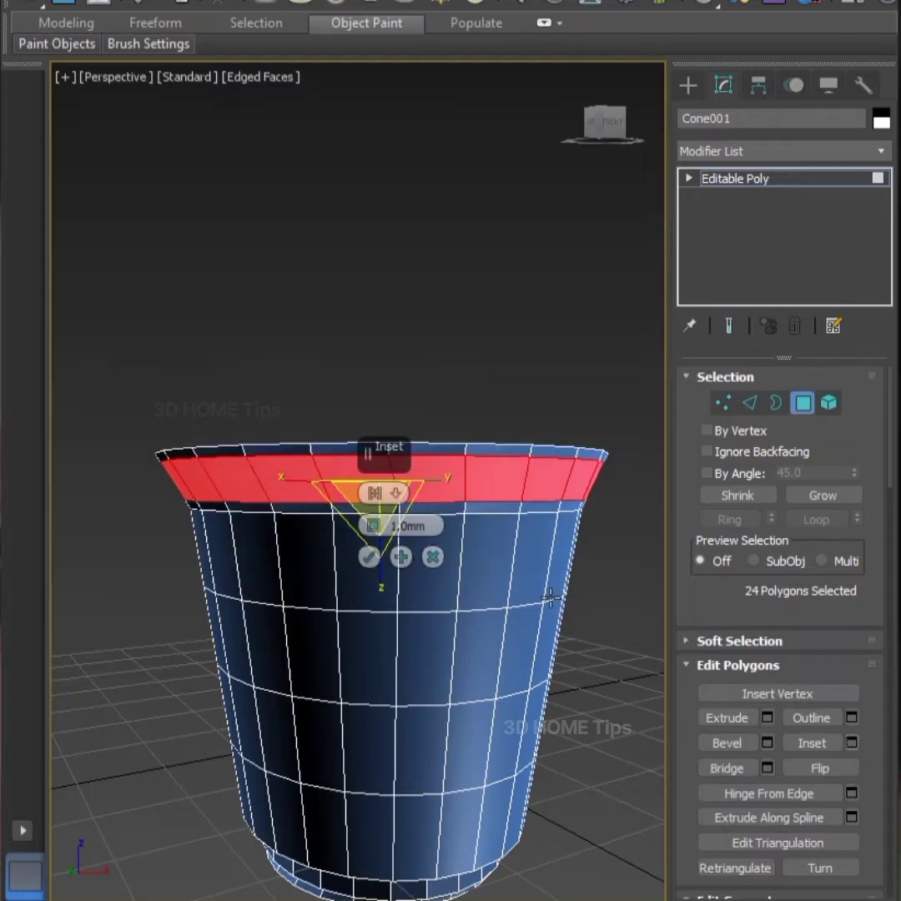
alt+middle_drag(479, 453, 488, 558)
alt+middle_drag(416, 562, 501, 568)
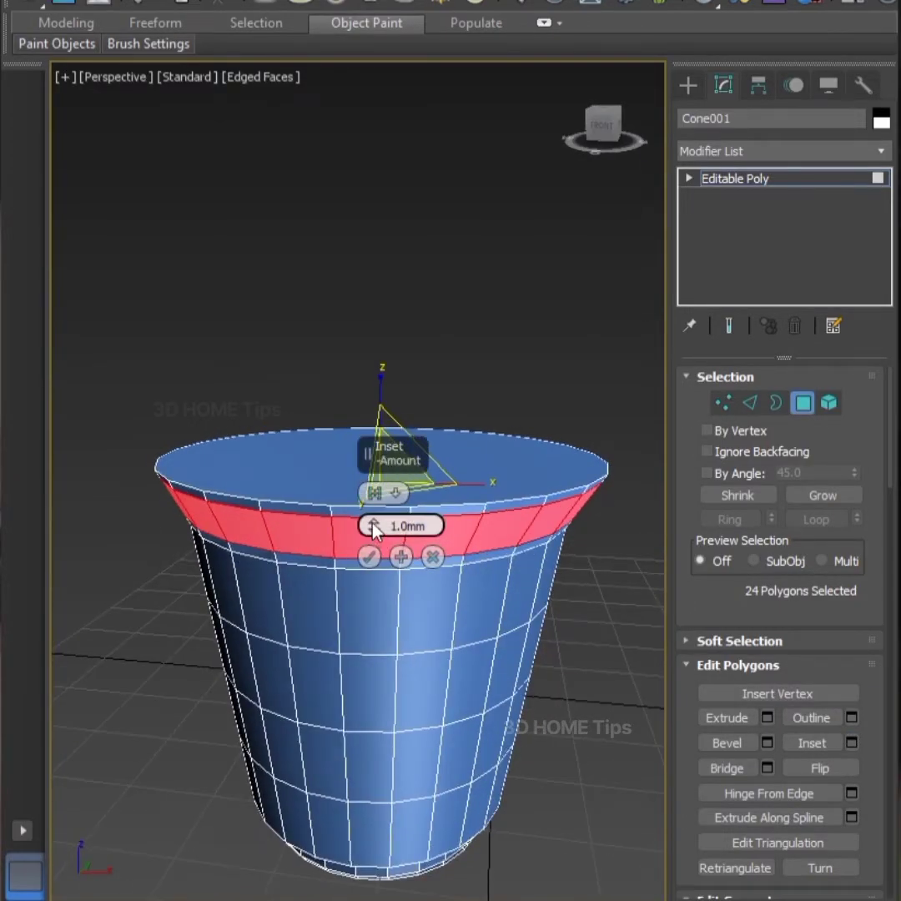
drag(373, 528, 374, 517)
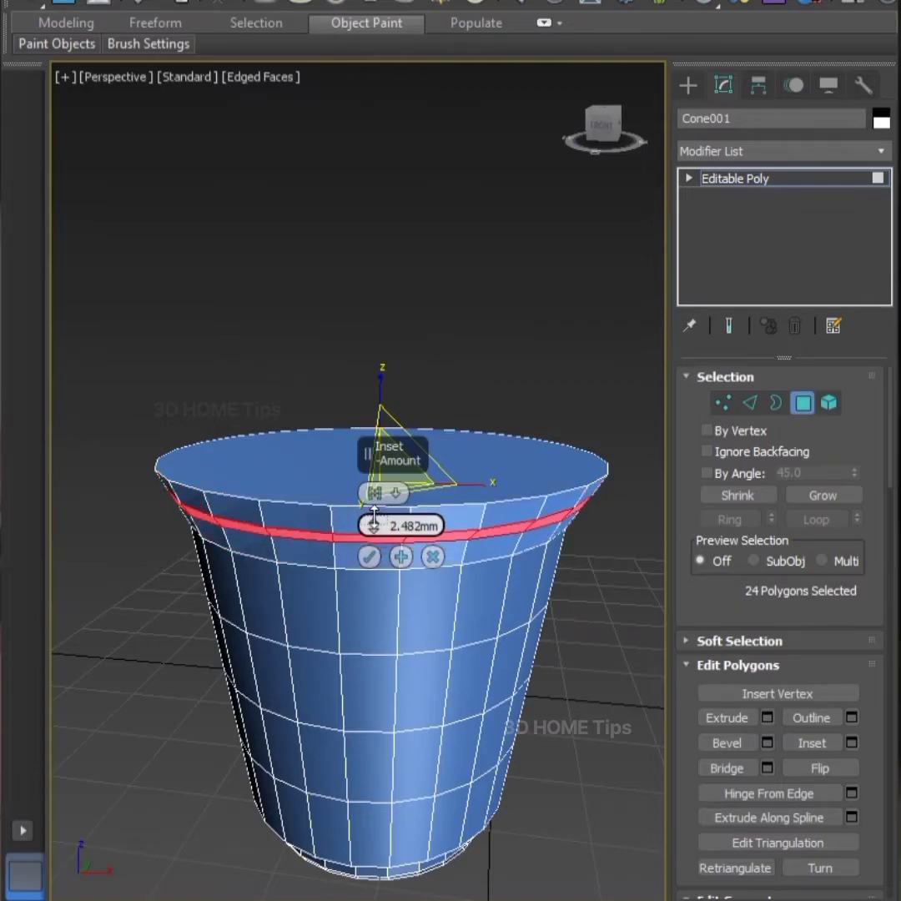
click(433, 555)
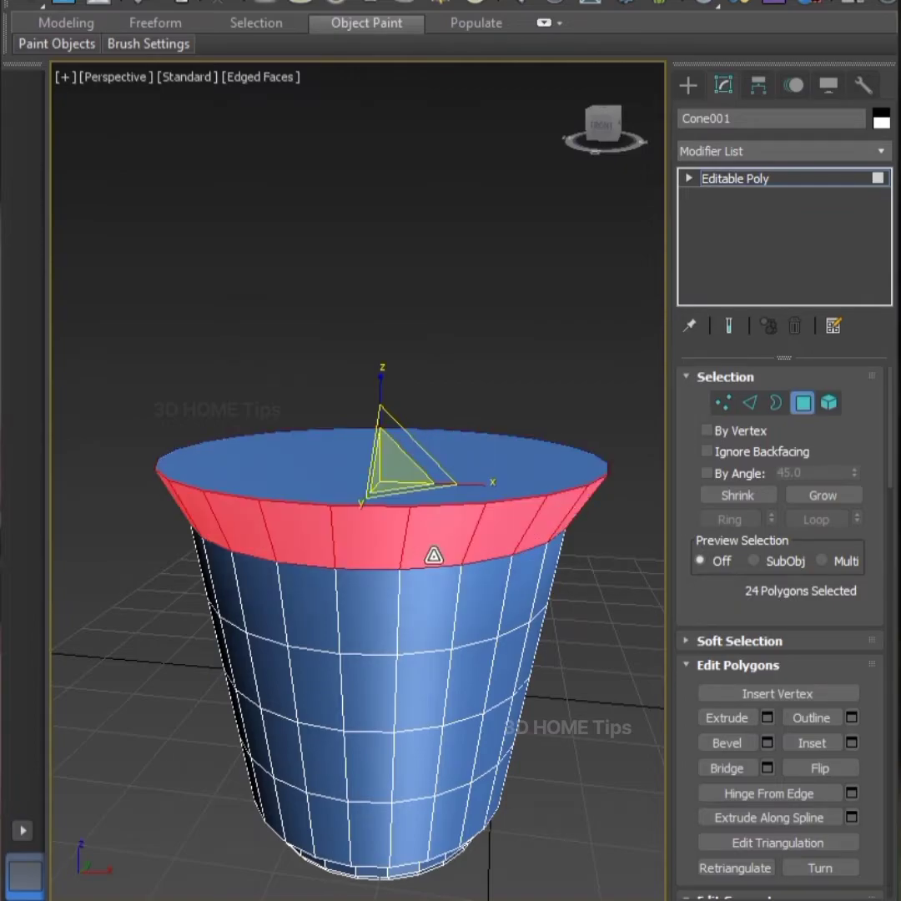
Try an extrusion on the rim faces and cancel it
click(767, 717)
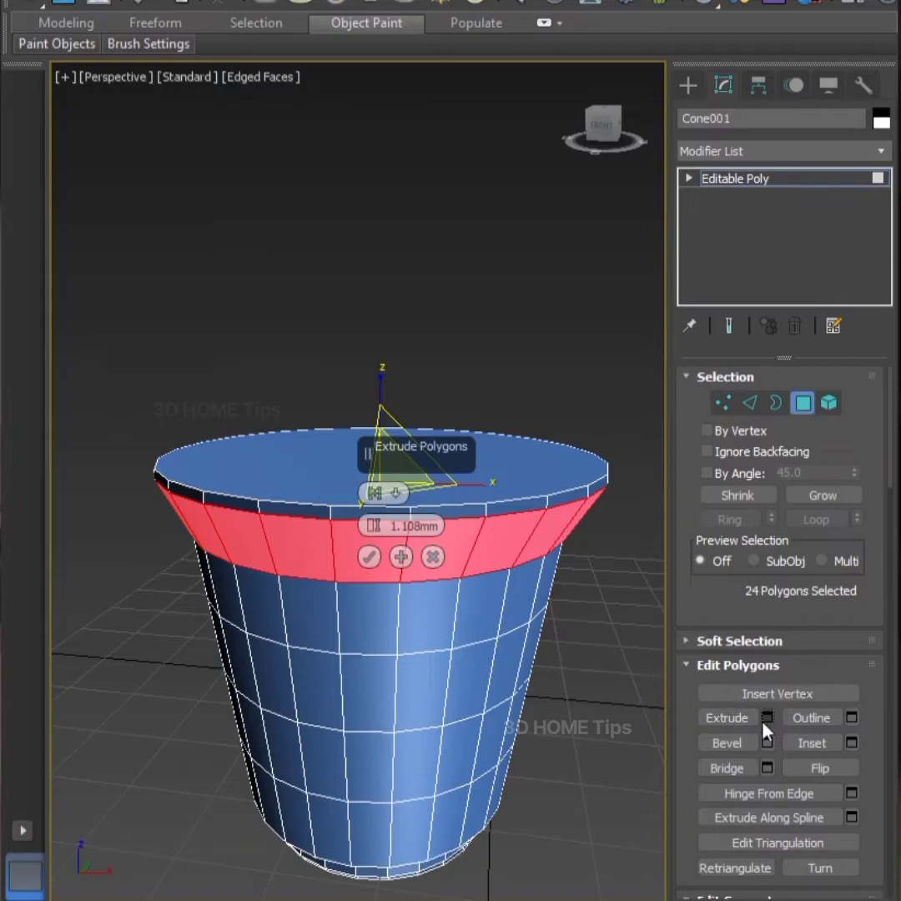
scroll(444, 552, up, 2)
scroll(444, 552, up, 1)
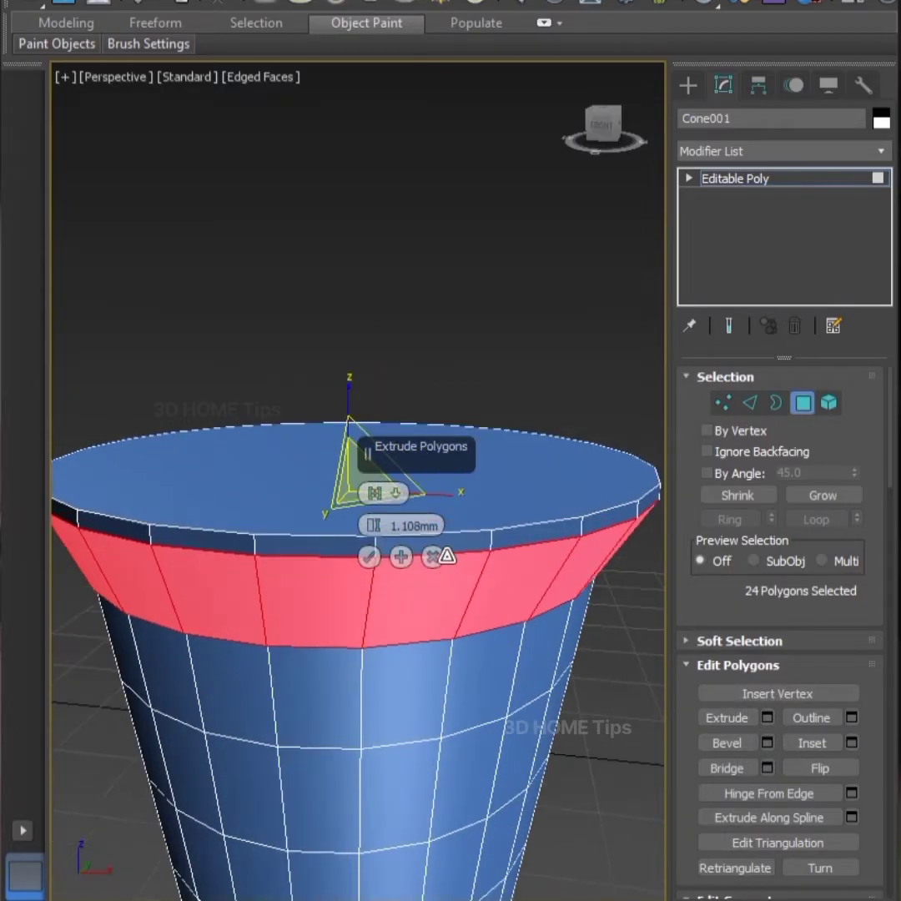
click(432, 556)
mouse_move(509, 612)
alt+middle_down()
mouse_move(207, 570)
mouse_move(411, 612)
alt+middle_up()
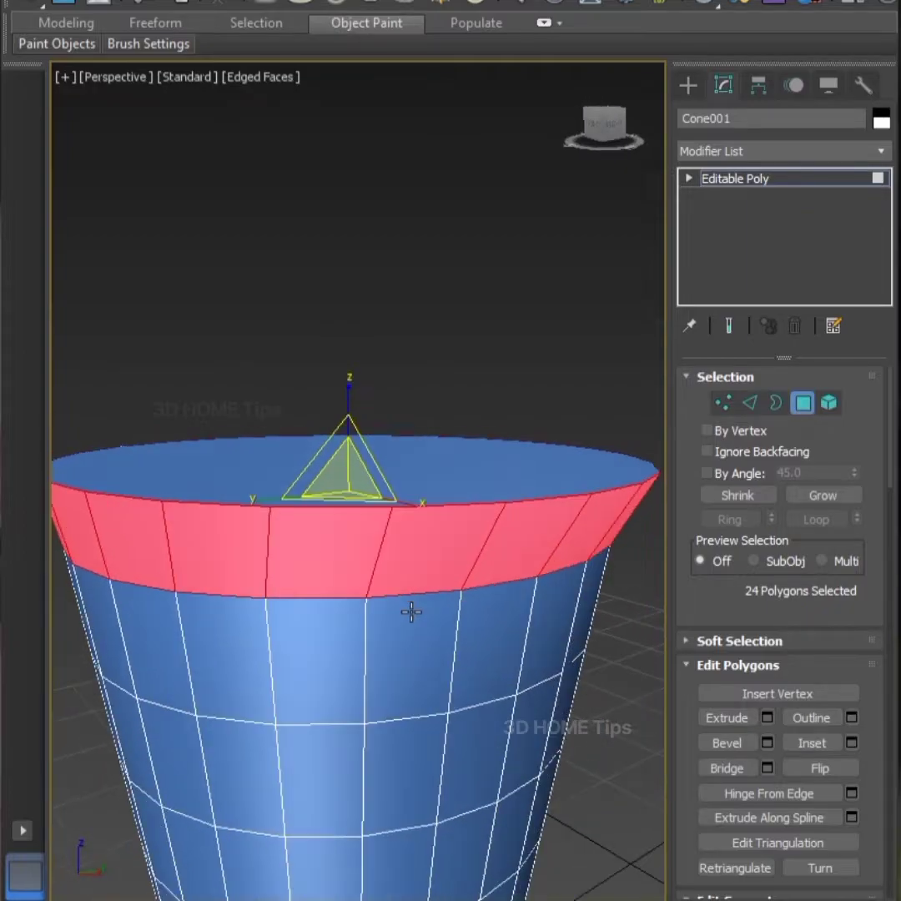
Extrude the rim faces 1.701mm along Local Normal
click(768, 718)
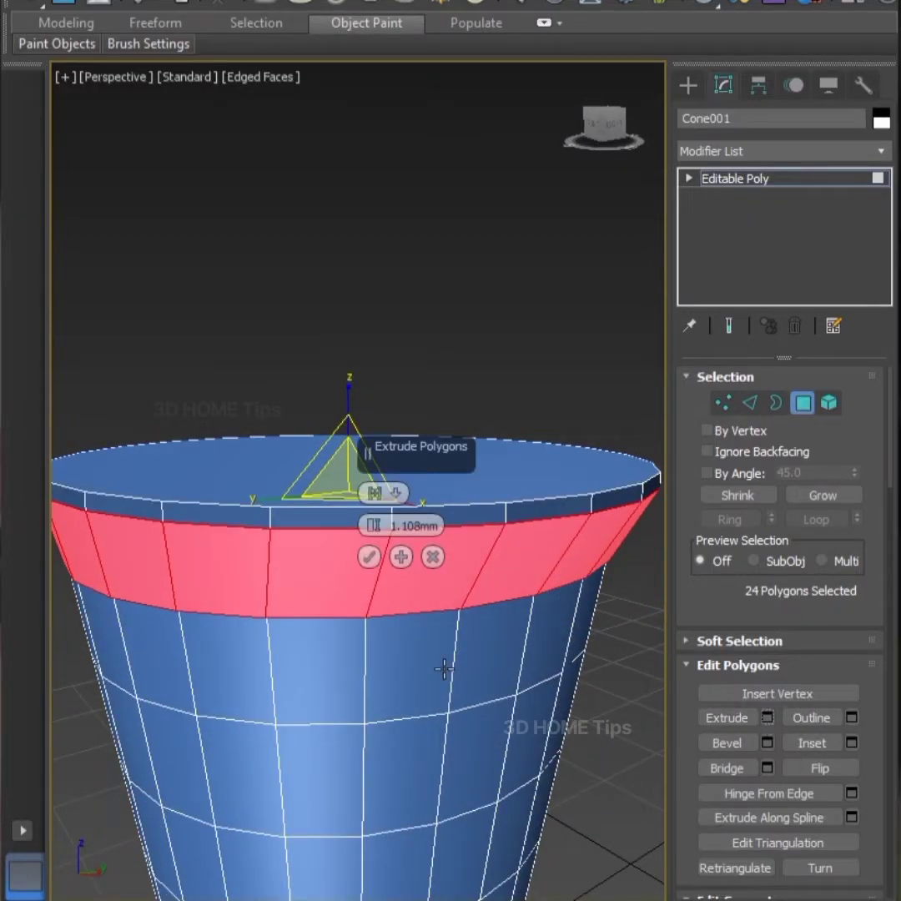
alt+middle_drag(359, 555, 373, 534)
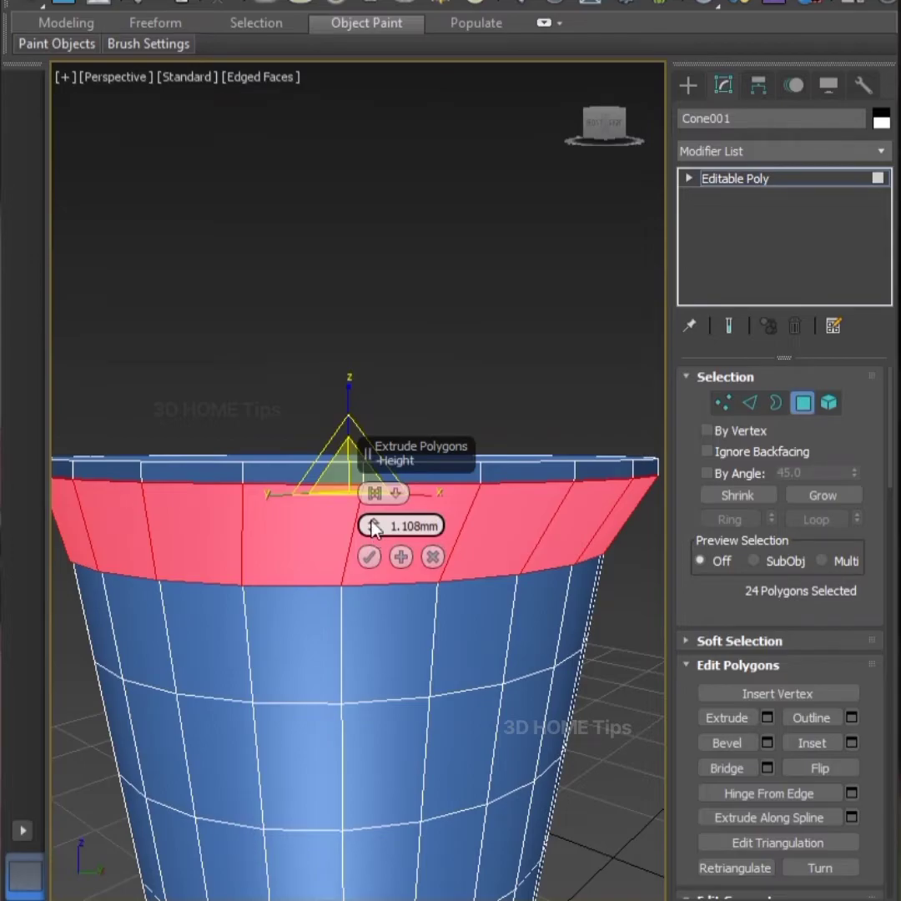
drag(373, 534, 373, 509)
mouse_move(373, 526)
alt+middle_down()
mouse_move(556, 710)
mouse_move(420, 576)
alt+middle_up()
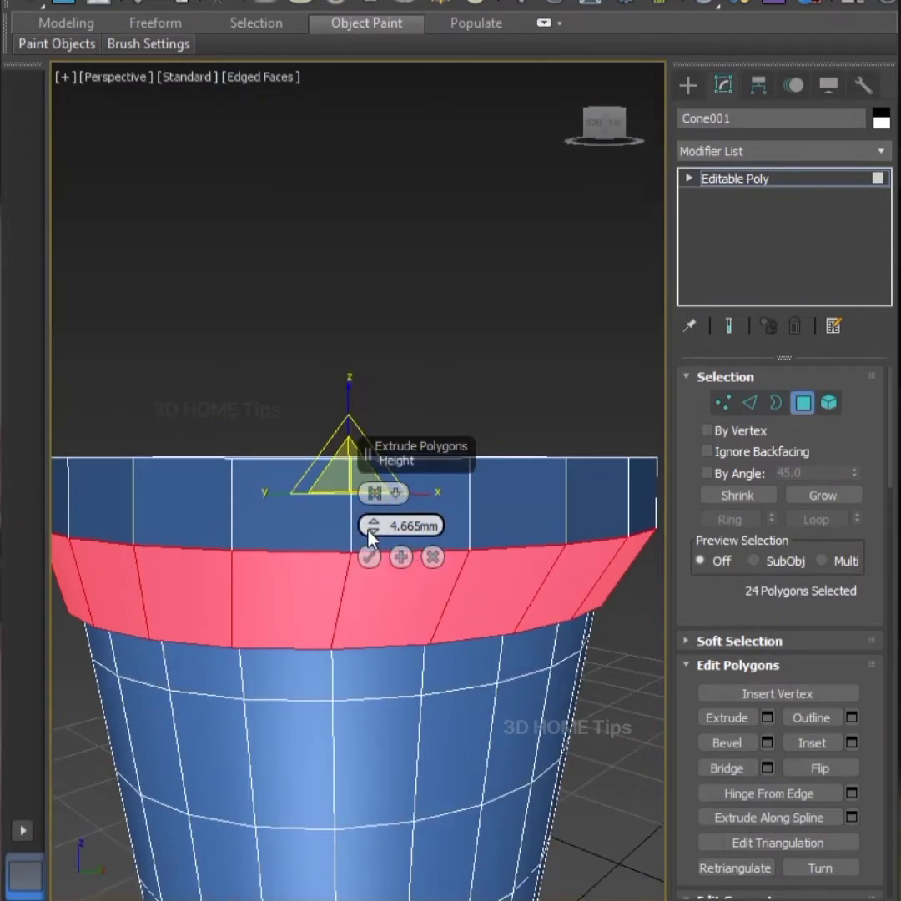
mouse_move(370, 534)
mouse_down()
mouse_move(371, 552)
mouse_move(371, 534)
mouse_up()
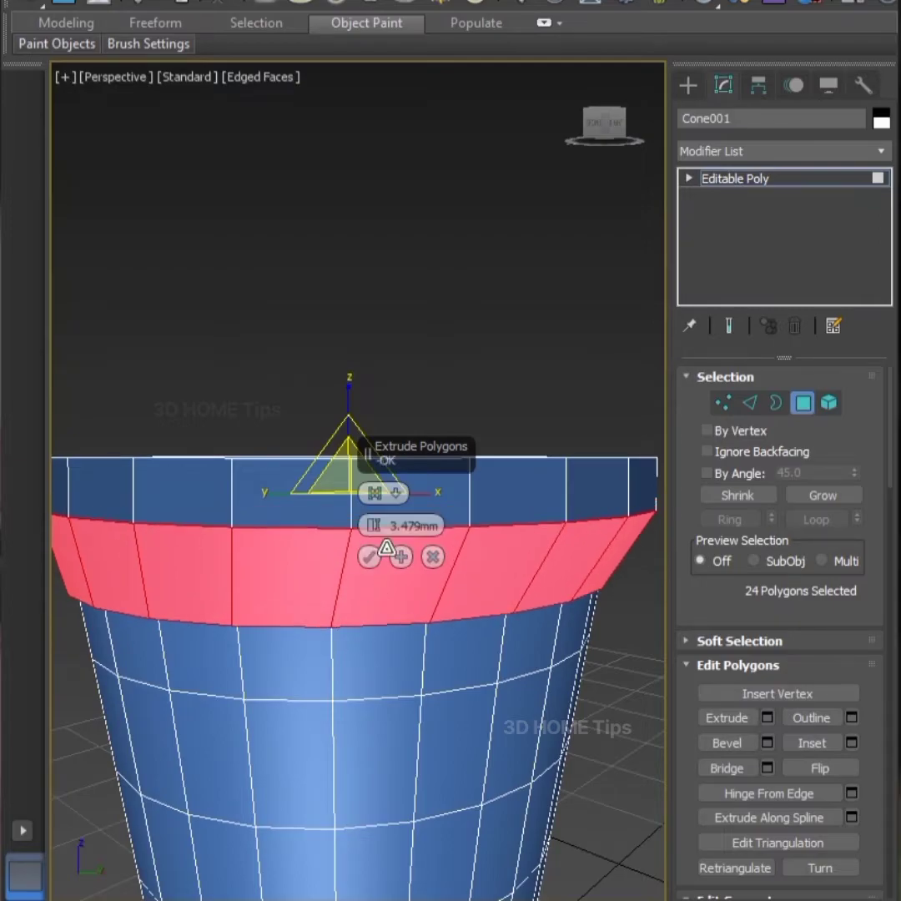
click(395, 497)
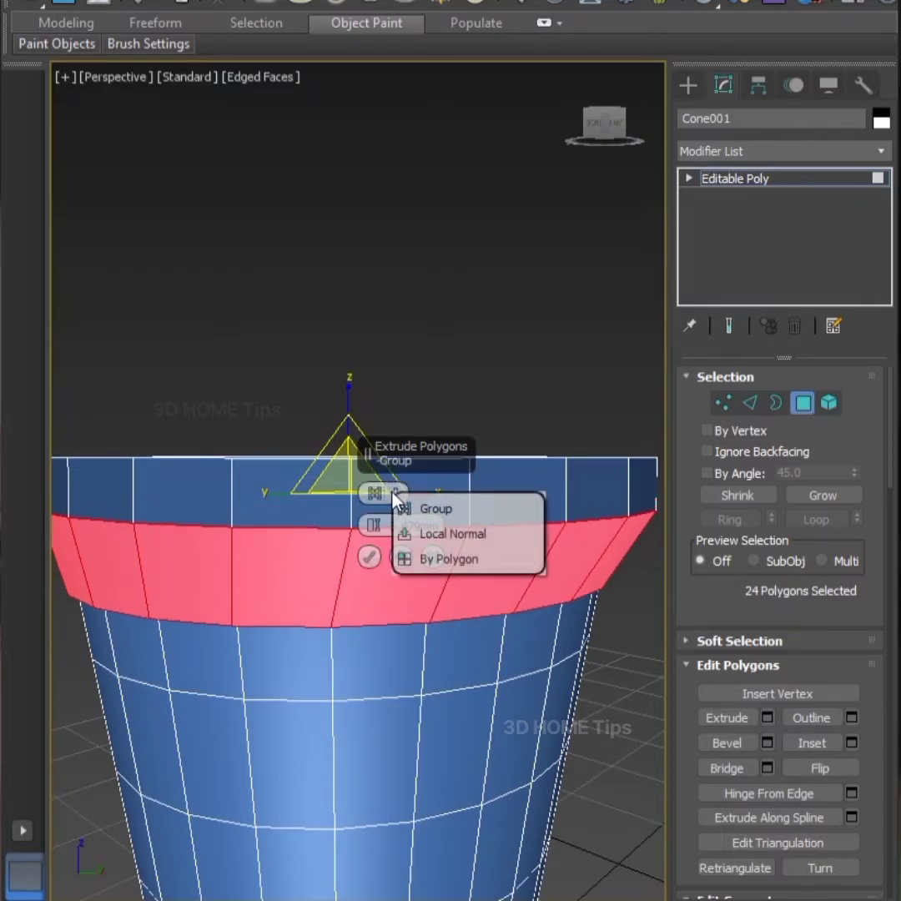
click(476, 537)
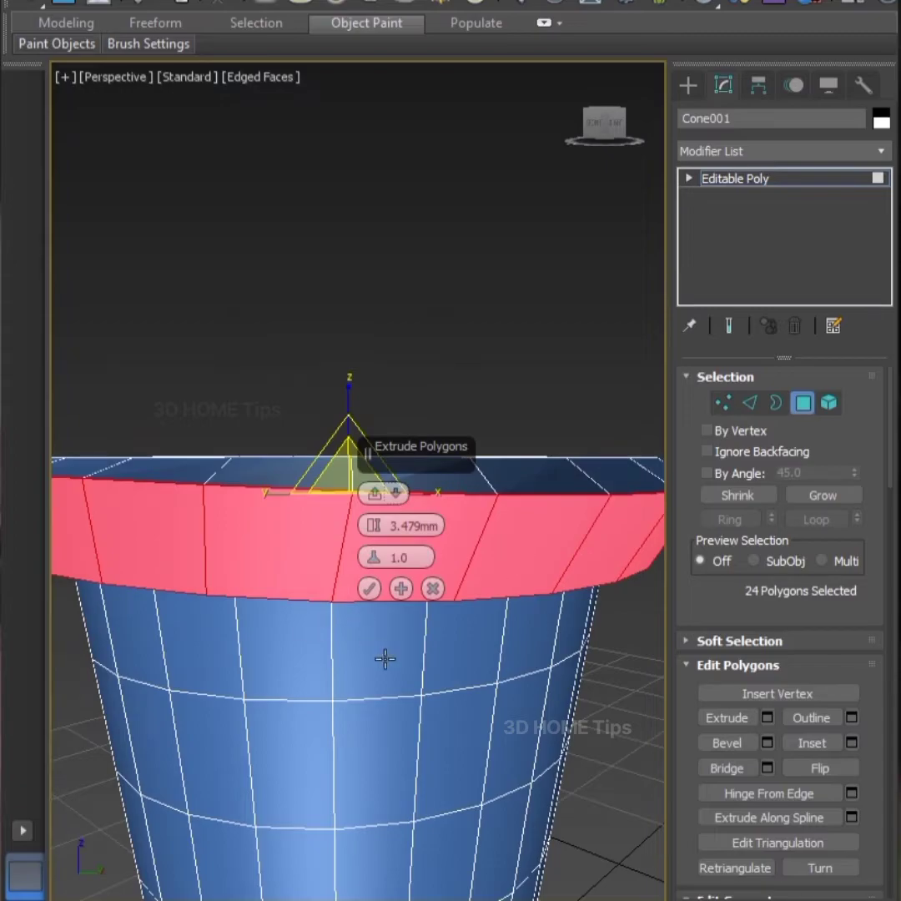
mouse_move(385, 660)
alt+middle_down()
mouse_move(358, 734)
mouse_move(288, 728)
mouse_move(338, 653)
mouse_move(345, 662)
alt+middle_up()
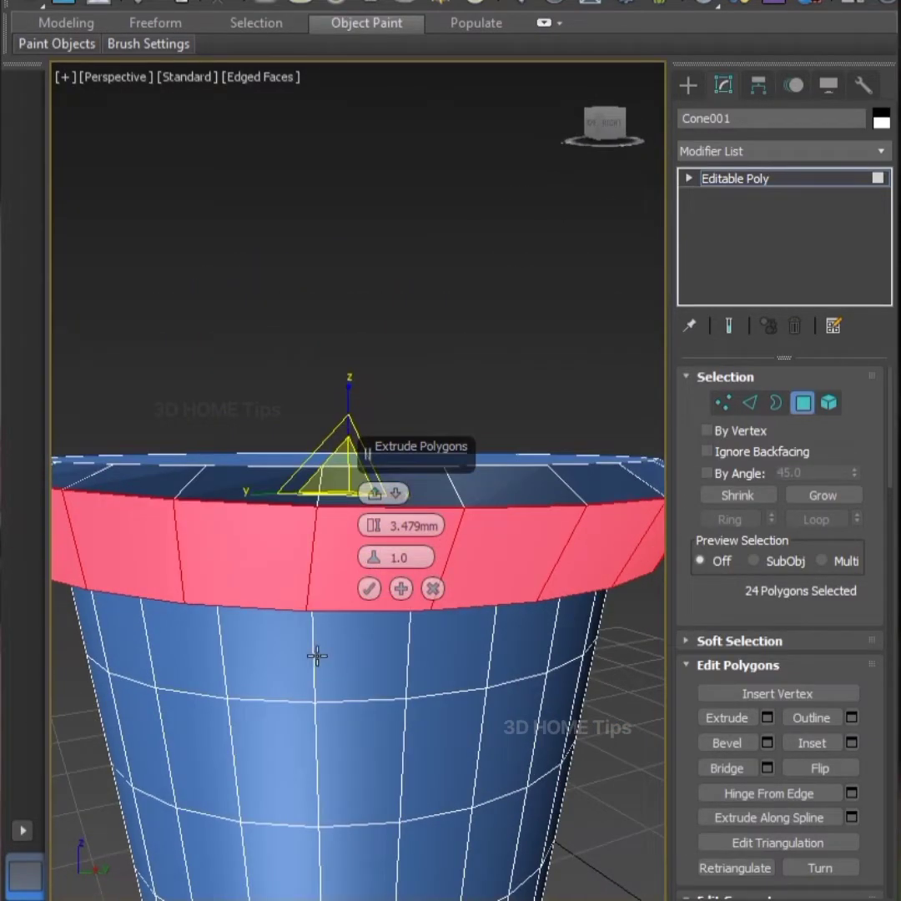
drag(374, 526, 377, 536)
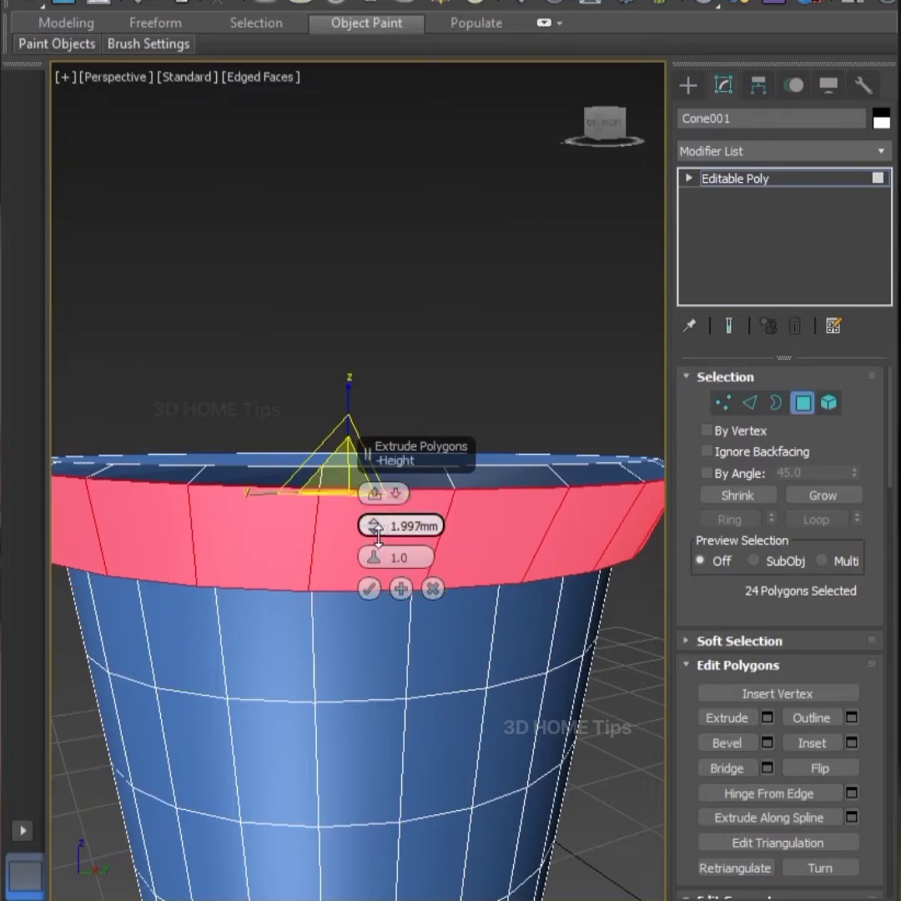
alt+middle_drag(377, 536, 371, 541)
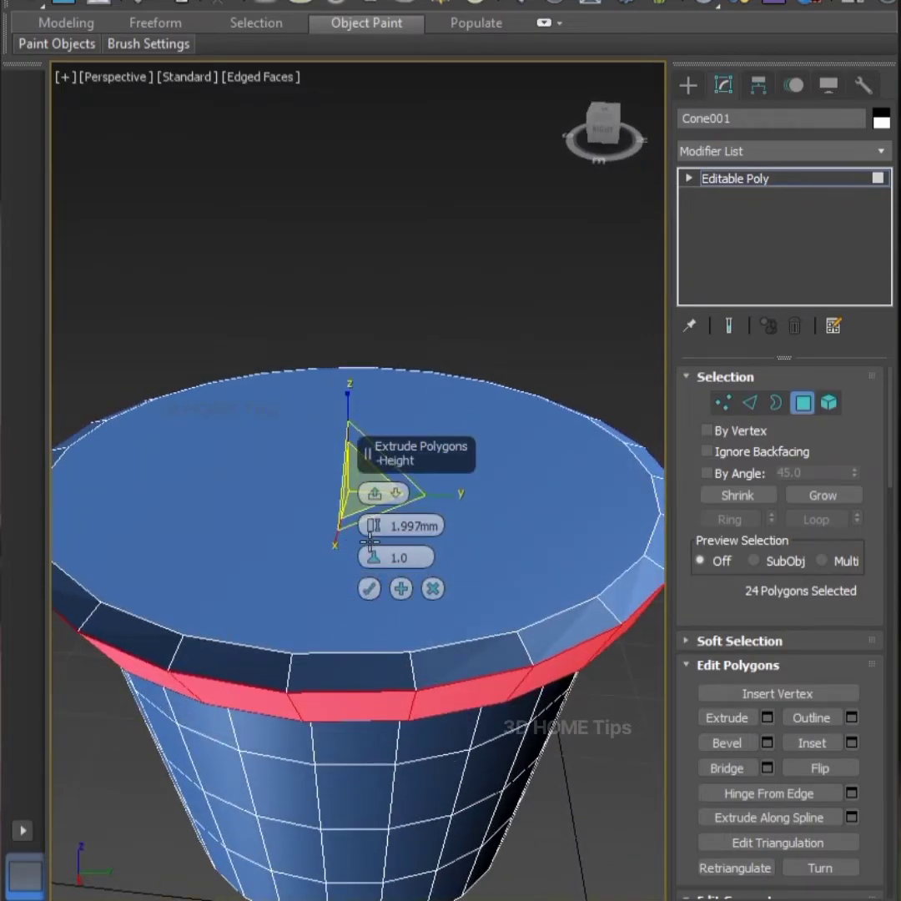
drag(373, 526, 374, 524)
mouse_move(401, 589)
alt+middle_down()
mouse_move(503, 548)
mouse_move(491, 598)
alt+middle_up()
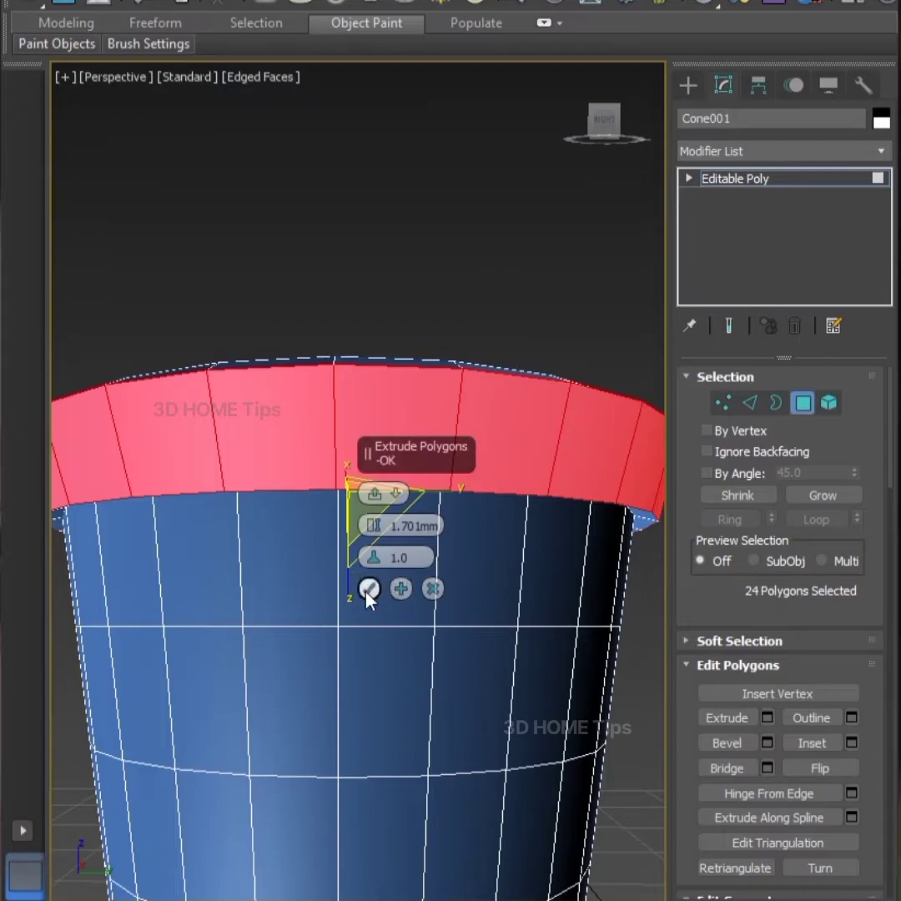
click(368, 591)
mouse_move(368, 591)
alt+middle_down()
mouse_move(432, 603)
mouse_move(352, 663)
mouse_move(561, 665)
mouse_move(480, 630)
mouse_move(562, 589)
mouse_move(557, 533)
mouse_move(457, 530)
mouse_move(463, 699)
alt+middle_up()
Select the pot's top face and inset it about 1.0mm
click(461, 621)
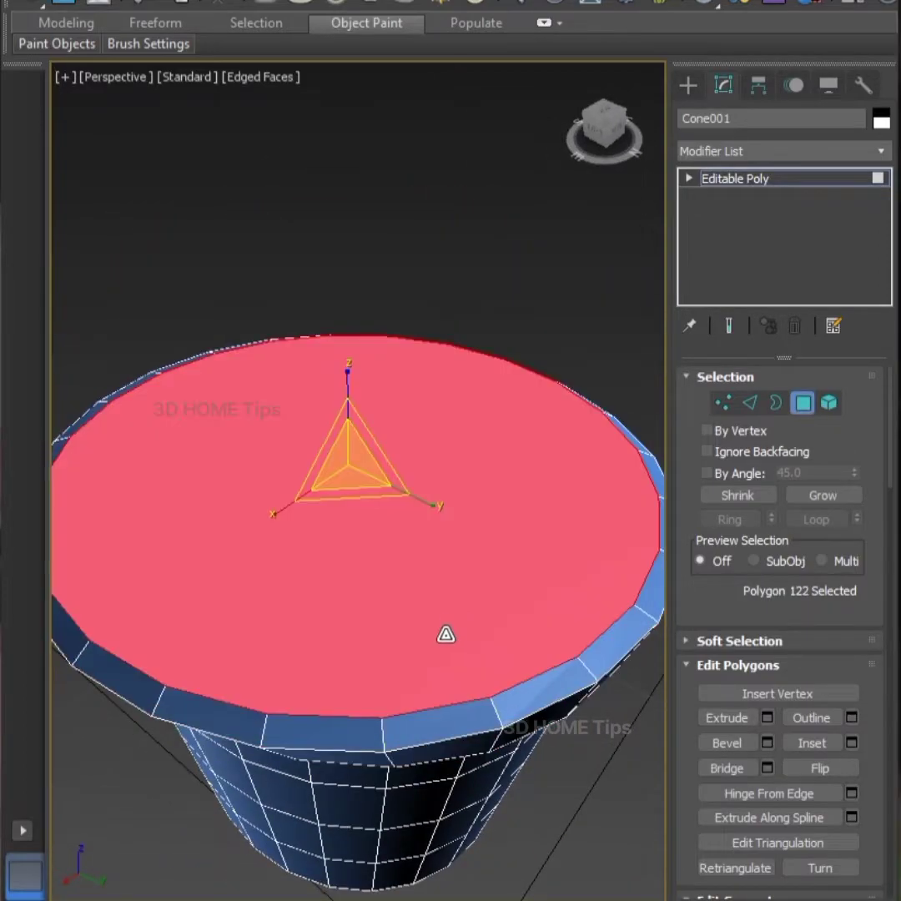
mouse_move(447, 632)
alt+middle_down()
mouse_move(513, 549)
mouse_move(376, 572)
mouse_move(256, 606)
mouse_move(401, 636)
mouse_move(377, 660)
alt+middle_up()
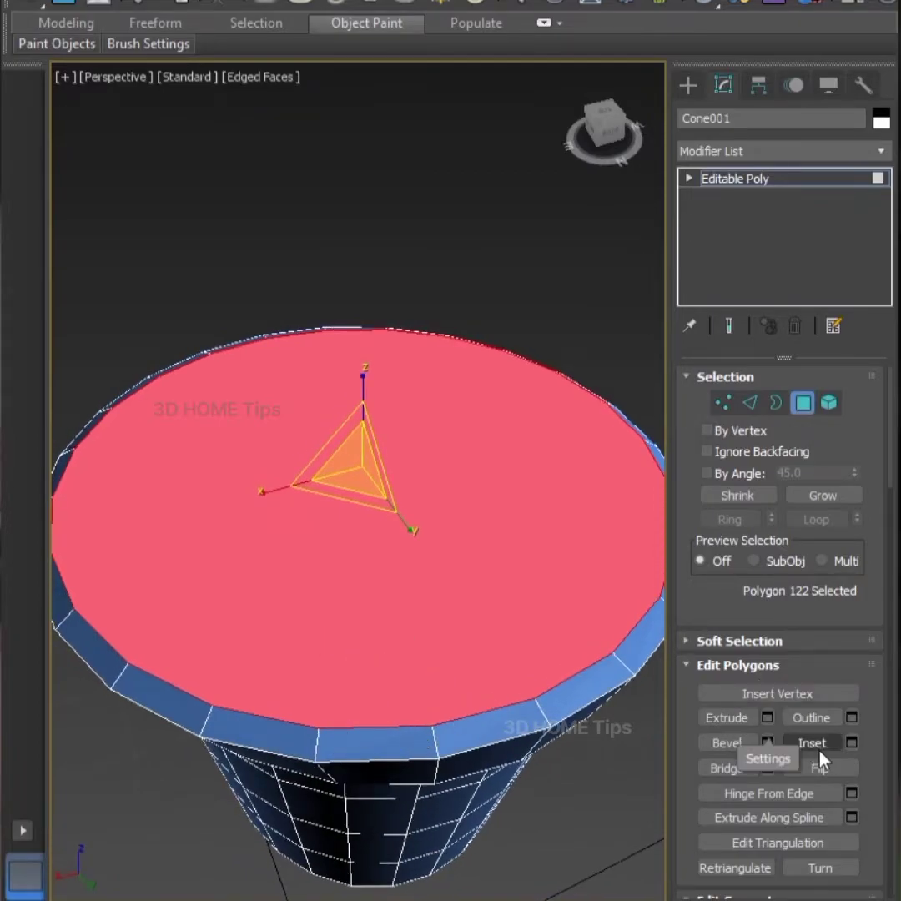
click(852, 742)
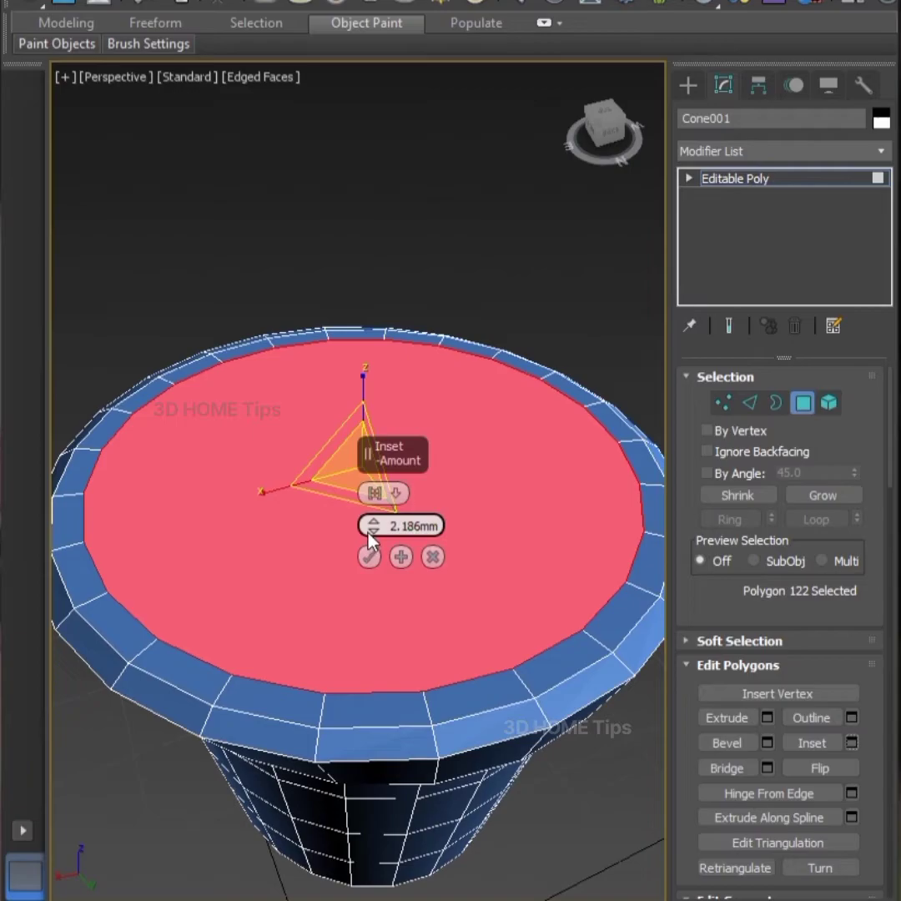
mouse_move(372, 541)
mouse_down()
mouse_move(369, 532)
mouse_move(396, 571)
mouse_up()
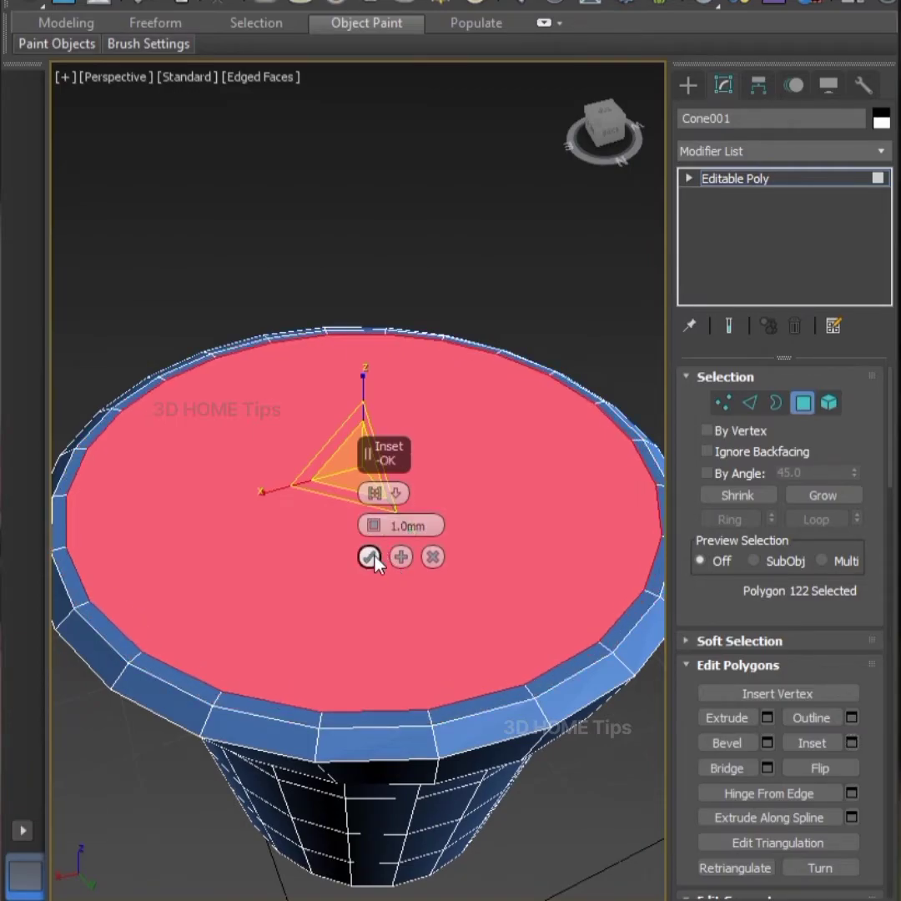
click(370, 558)
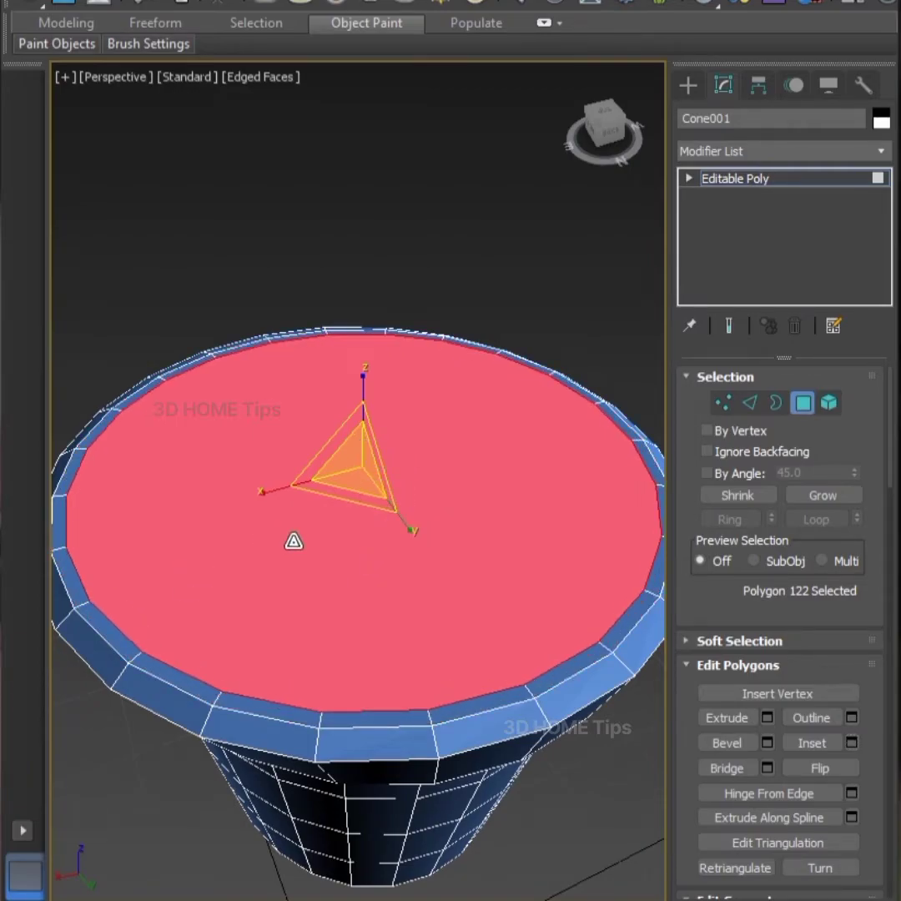
Inset the top face a second time by 2.186mm
click(852, 743)
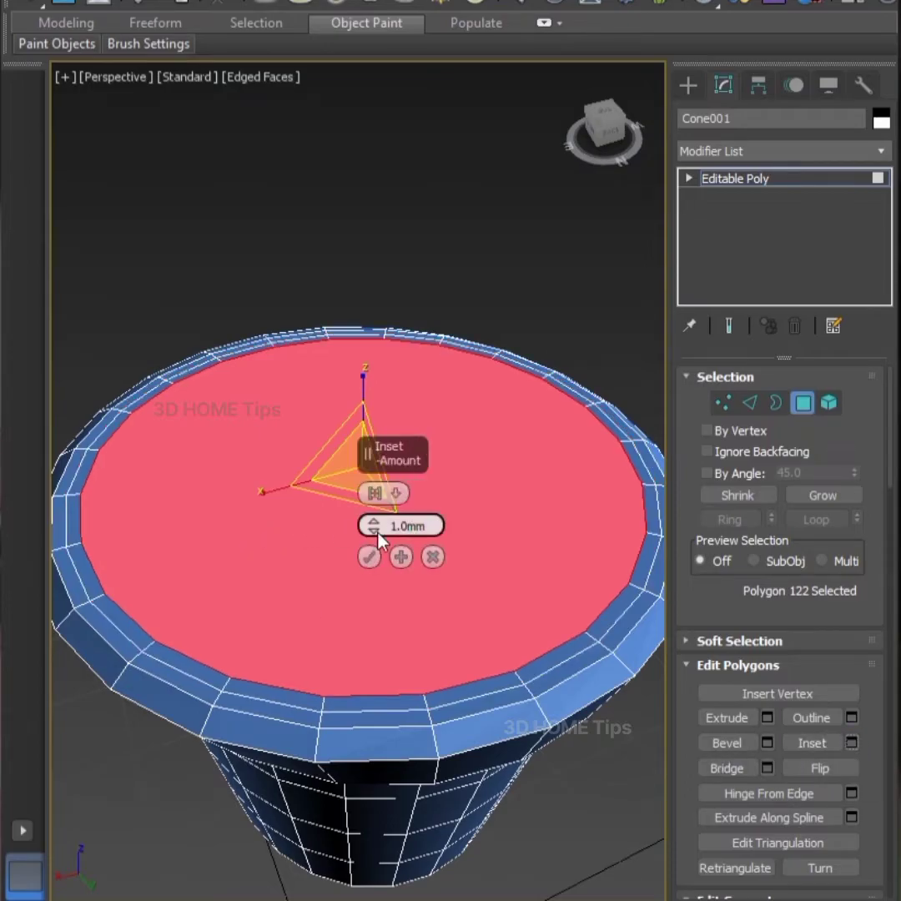
drag(370, 525, 368, 523)
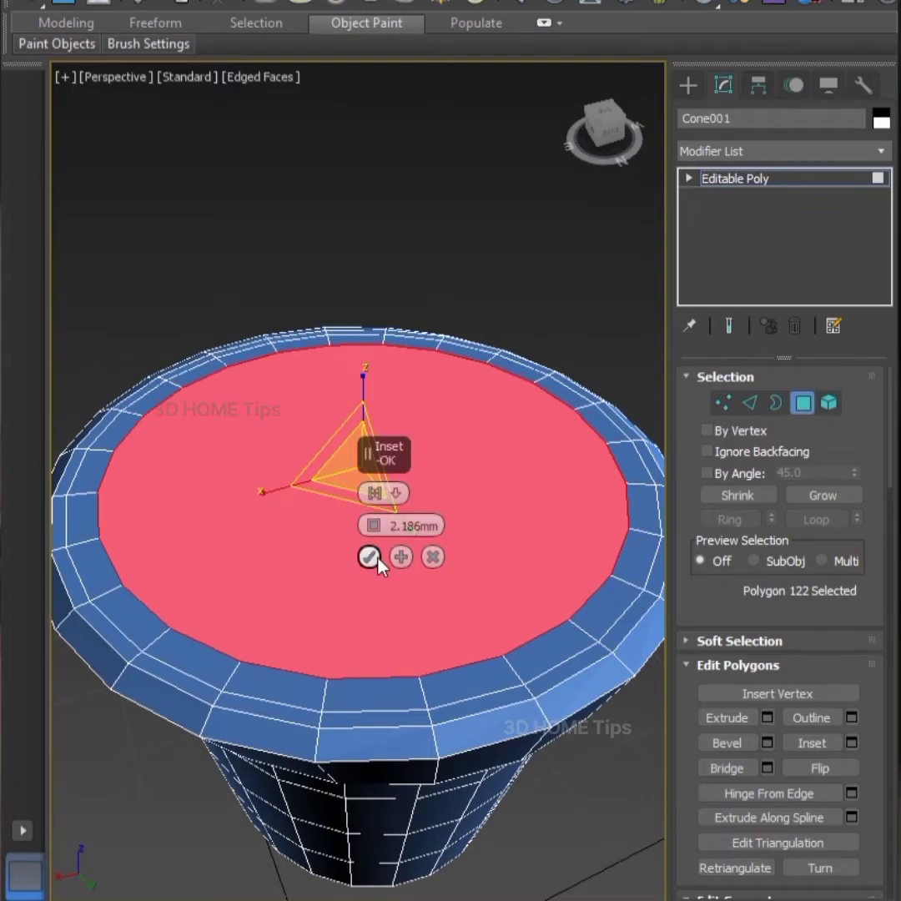
click(370, 557)
alt+middle_drag(398, 624, 419, 580)
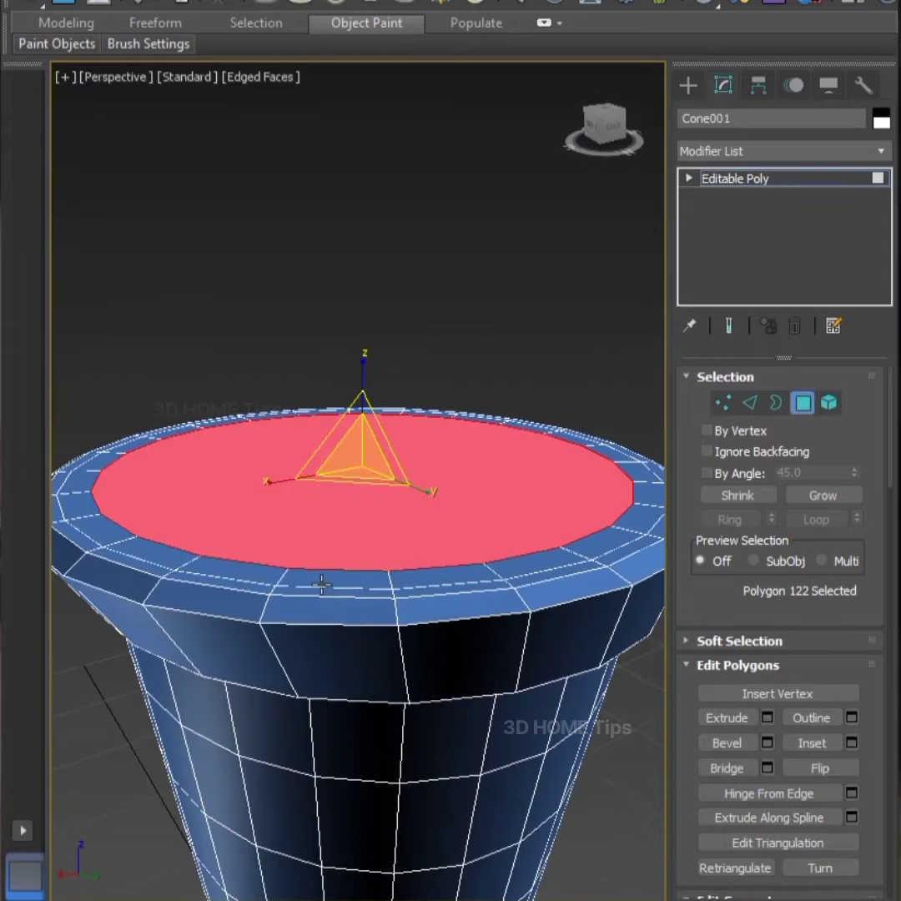
In Front wireframe view, extrude the central top face -35.362mm down into the pot
key(f)
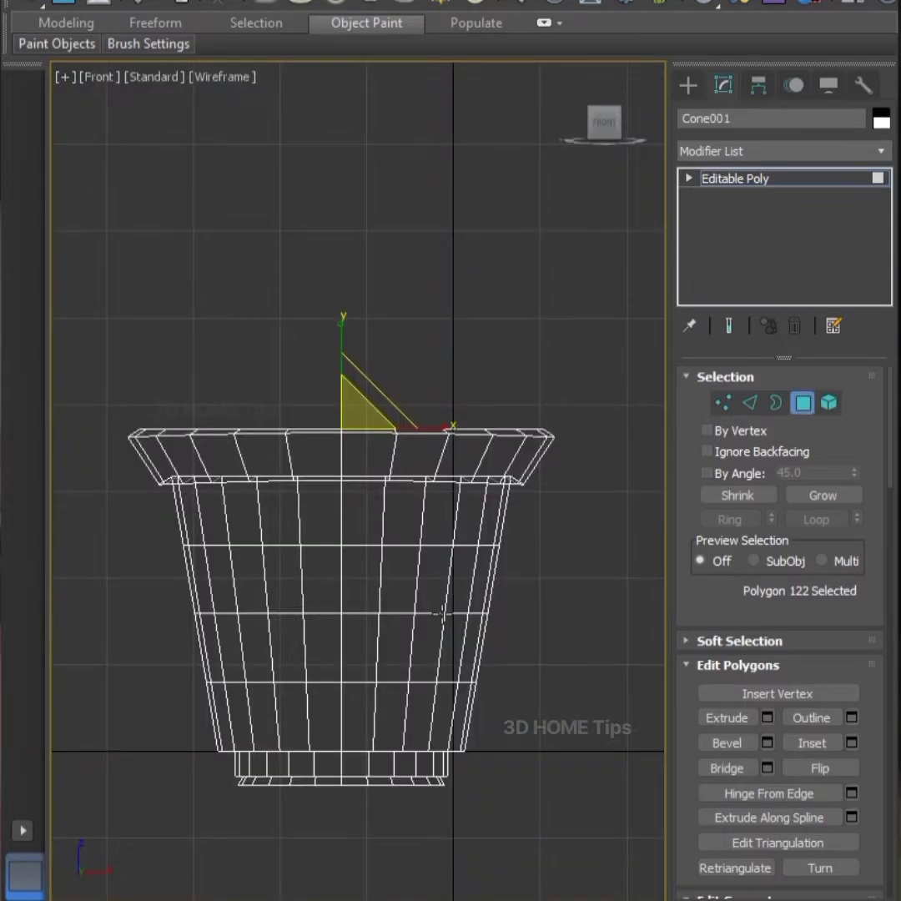
click(767, 717)
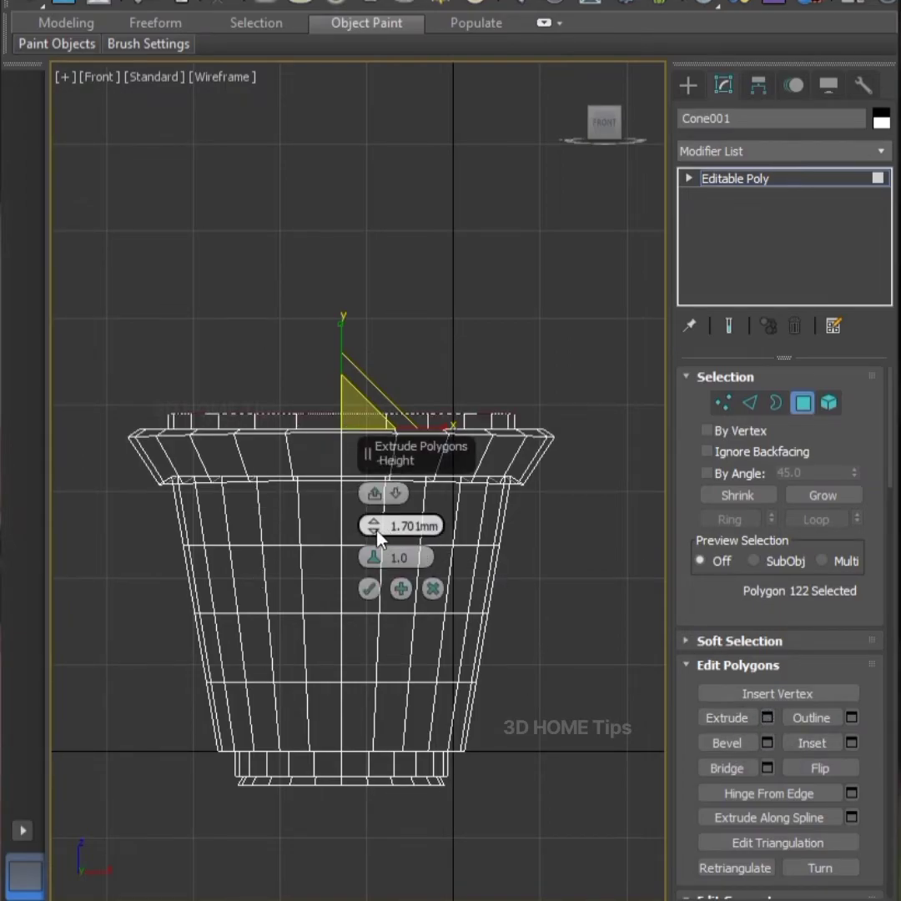
mouse_move(377, 534)
mouse_down()
mouse_move(410, 845)
mouse_move(421, 853)
mouse_up()
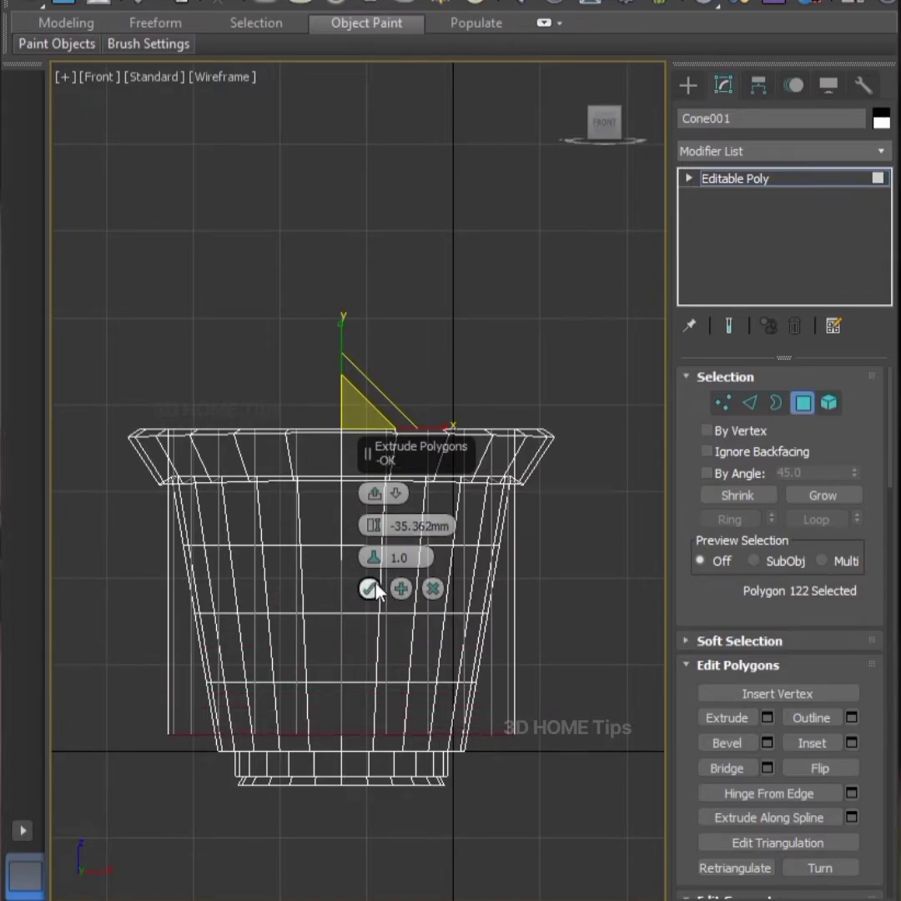
click(369, 589)
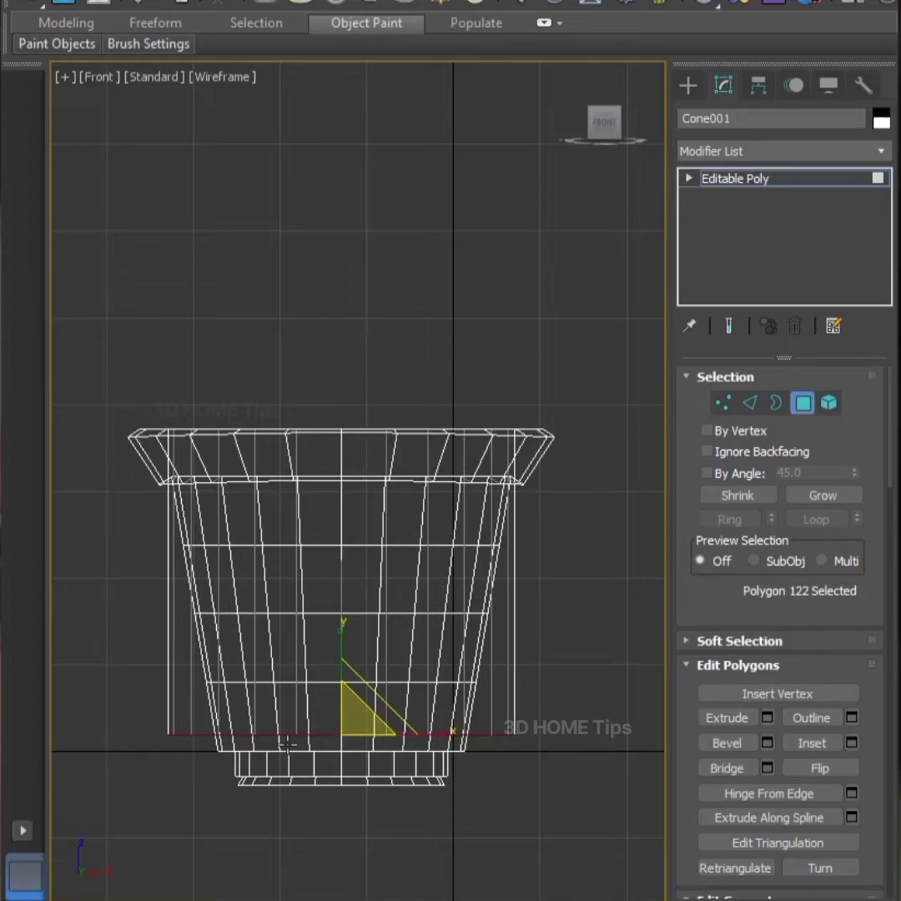
Scale the new floor face narrower along X
key(w)
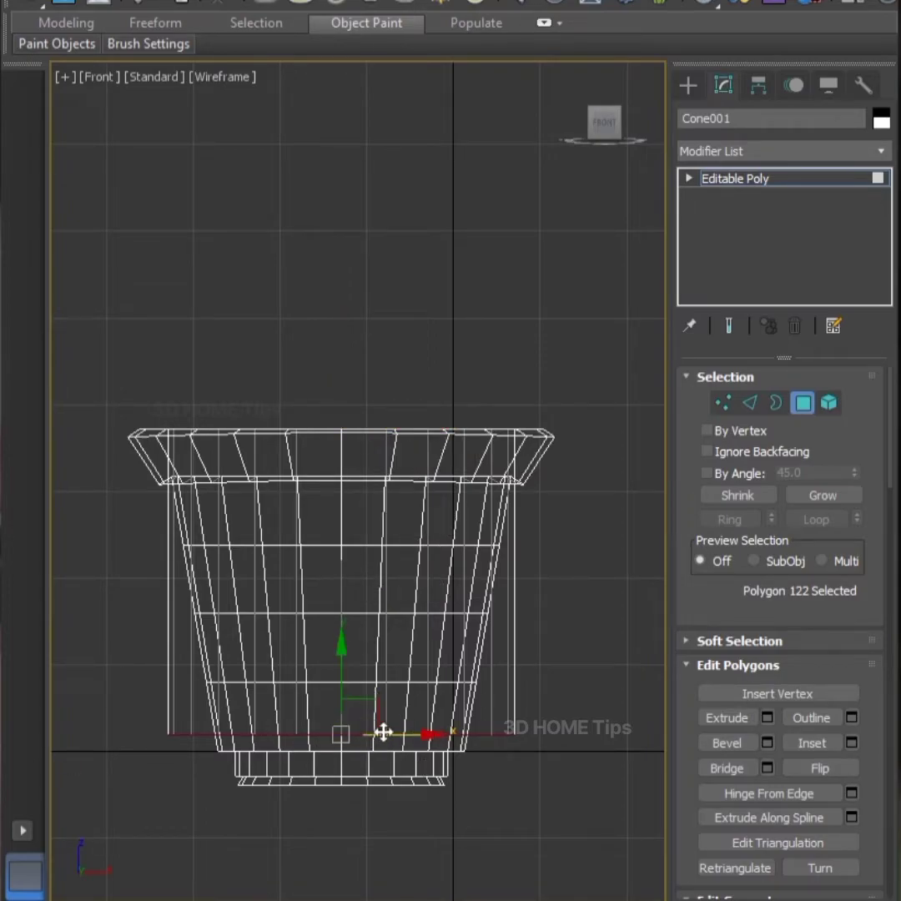
key(r)
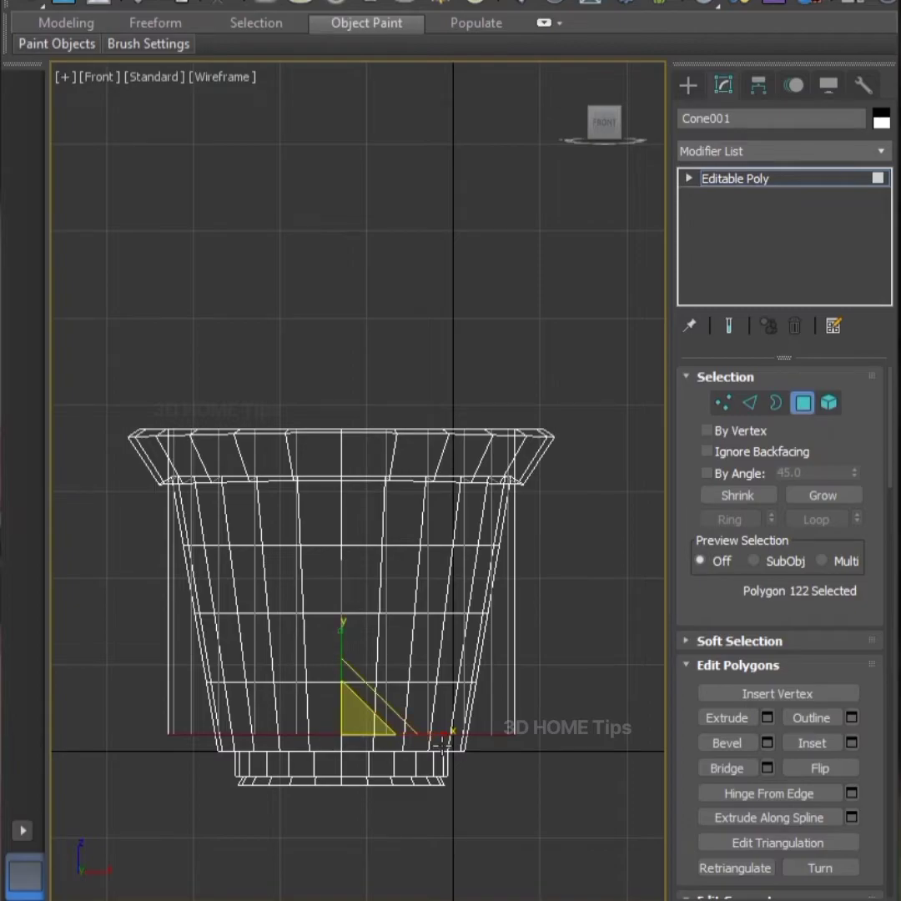
drag(443, 736, 395, 740)
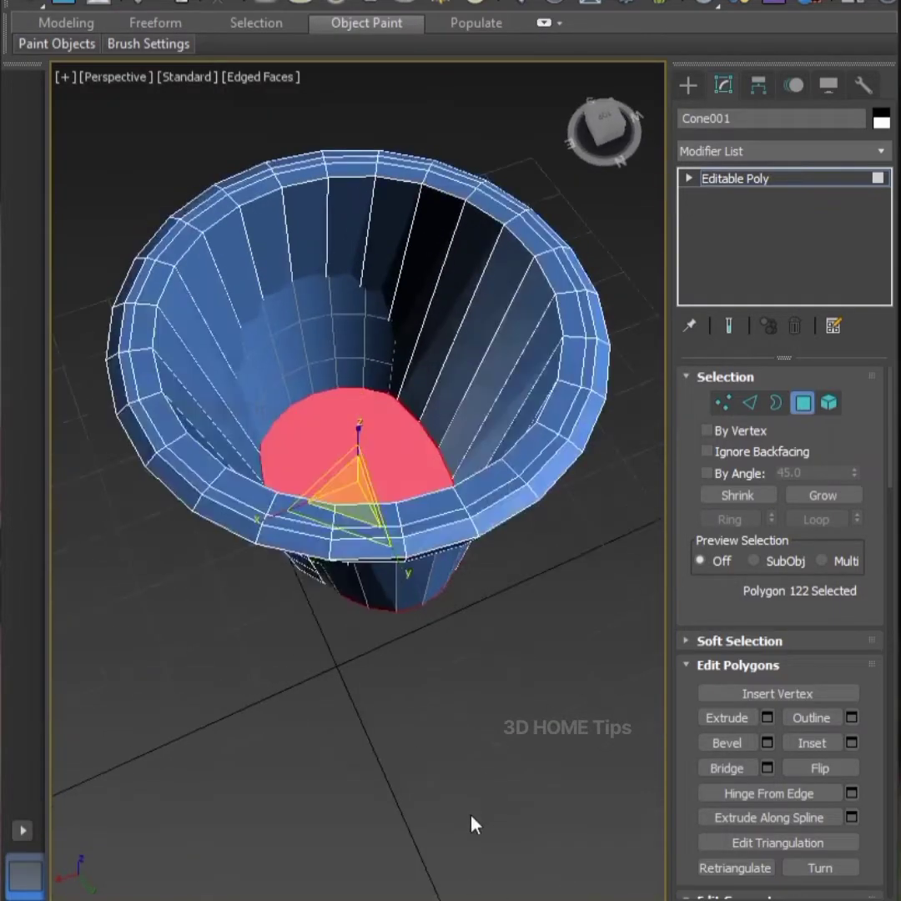
Orbit to a straight top-down view and zoom in on the pot's inner floor polygon
mouse_move(472, 825)
alt+middle_down()
mouse_move(393, 821)
mouse_move(529, 795)
mouse_move(557, 856)
alt+middle_up()
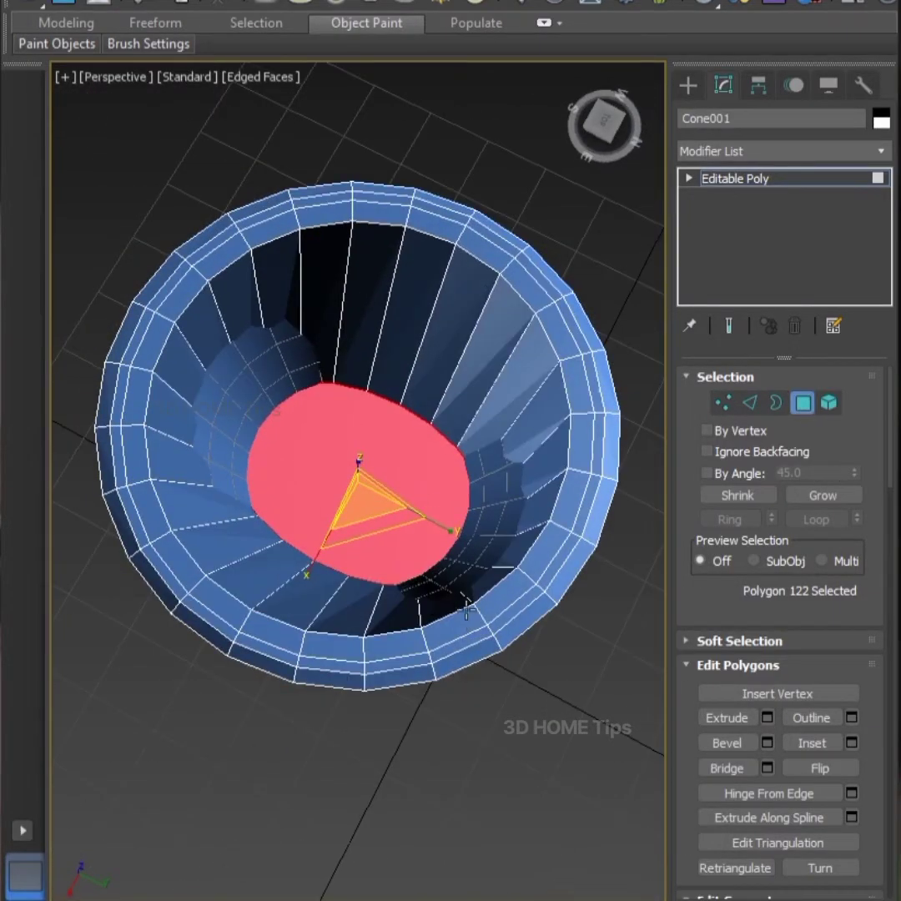
mouse_move(468, 611)
alt+middle_down()
mouse_move(446, 533)
mouse_move(400, 517)
mouse_move(392, 501)
mouse_move(423, 459)
mouse_move(422, 390)
mouse_move(209, 576)
mouse_move(84, 573)
mouse_move(271, 598)
mouse_move(490, 558)
mouse_move(352, 598)
mouse_move(358, 619)
mouse_move(376, 511)
mouse_move(347, 487)
mouse_move(357, 476)
mouse_move(473, 499)
alt+middle_up()
scroll(358, 619, up, 2)
scroll(358, 620, down, 1)
scroll(356, 478, up, 3)
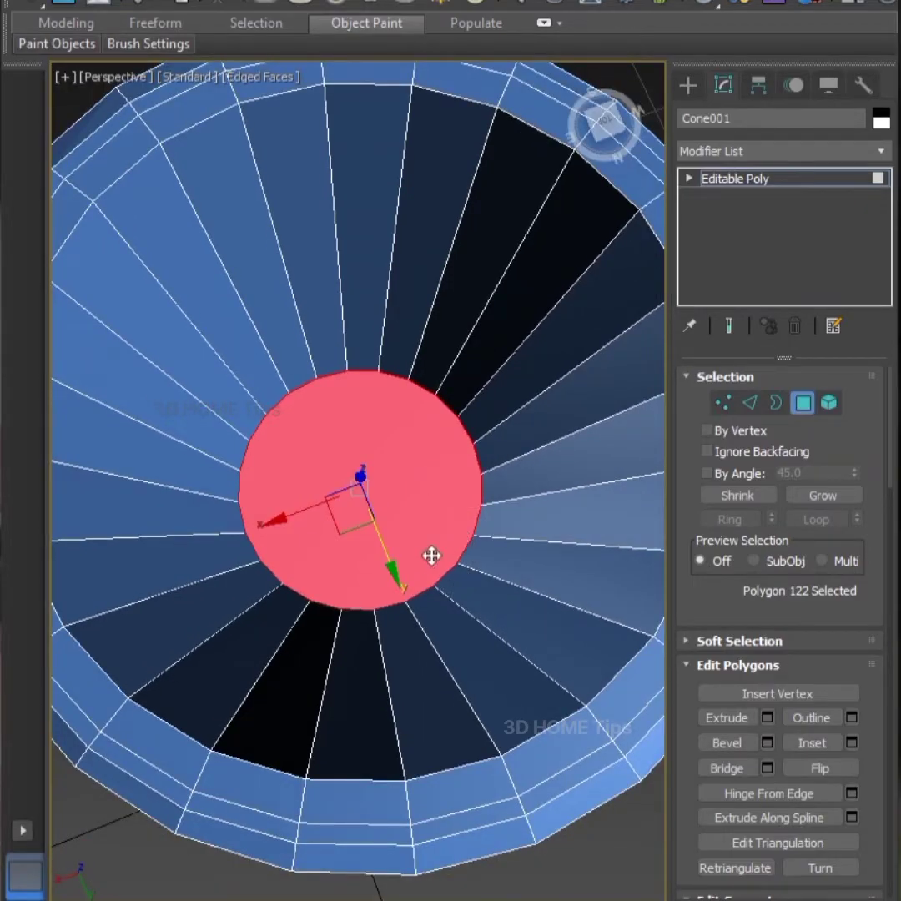
Inset the inner floor face twice, by 1mm and then 2.778mm
click(852, 742)
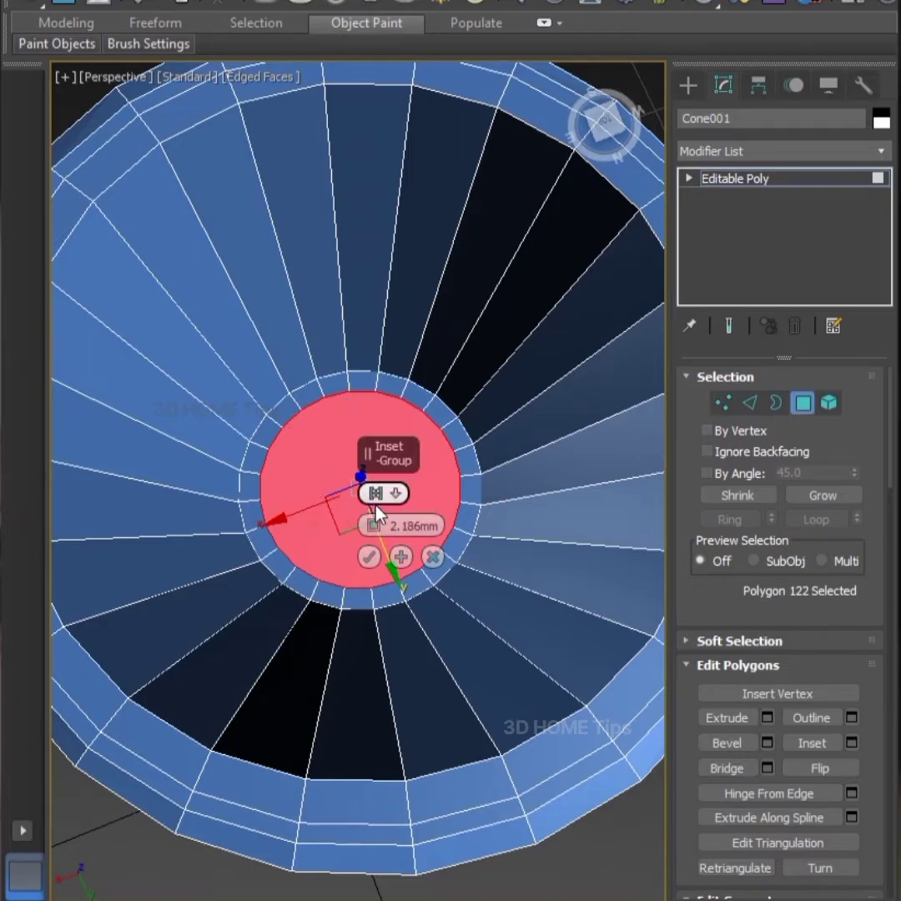
drag(374, 526, 373, 543)
click(369, 557)
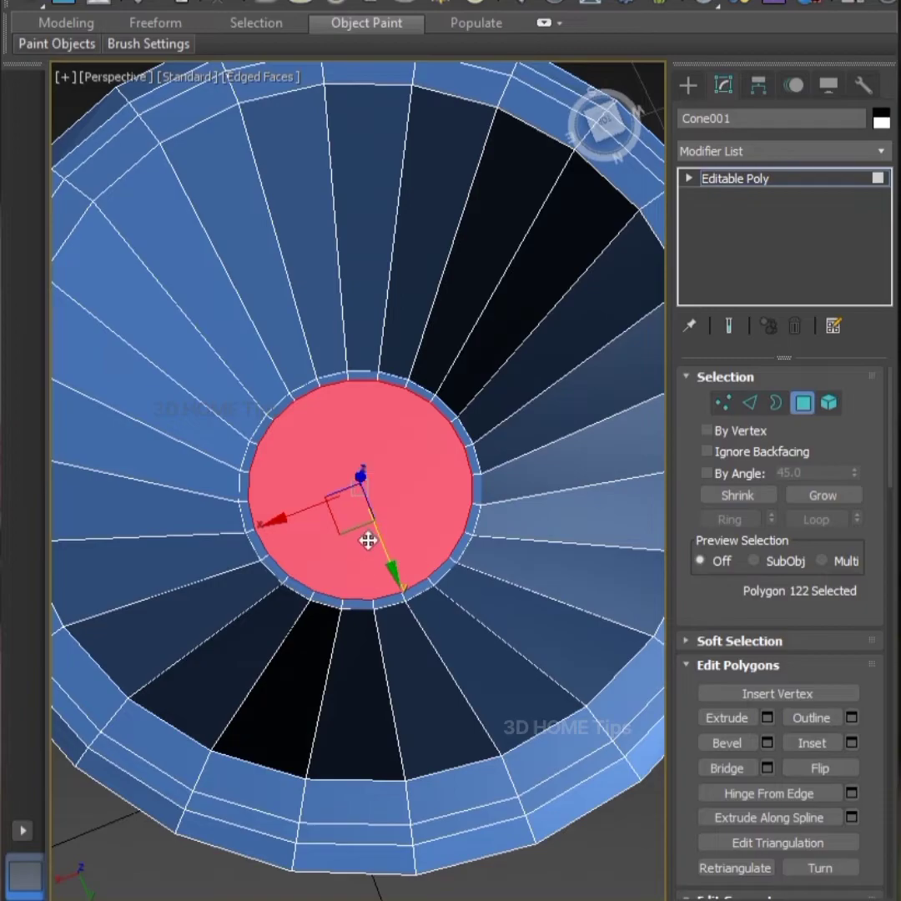
click(853, 743)
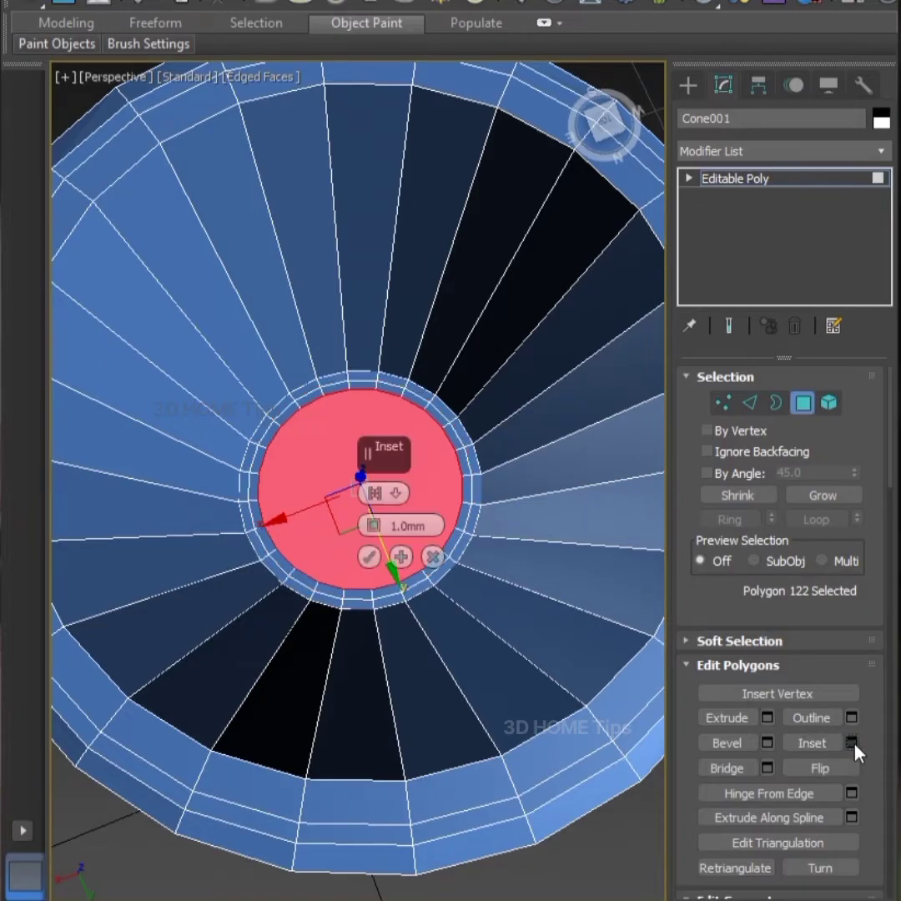
drag(379, 526, 372, 514)
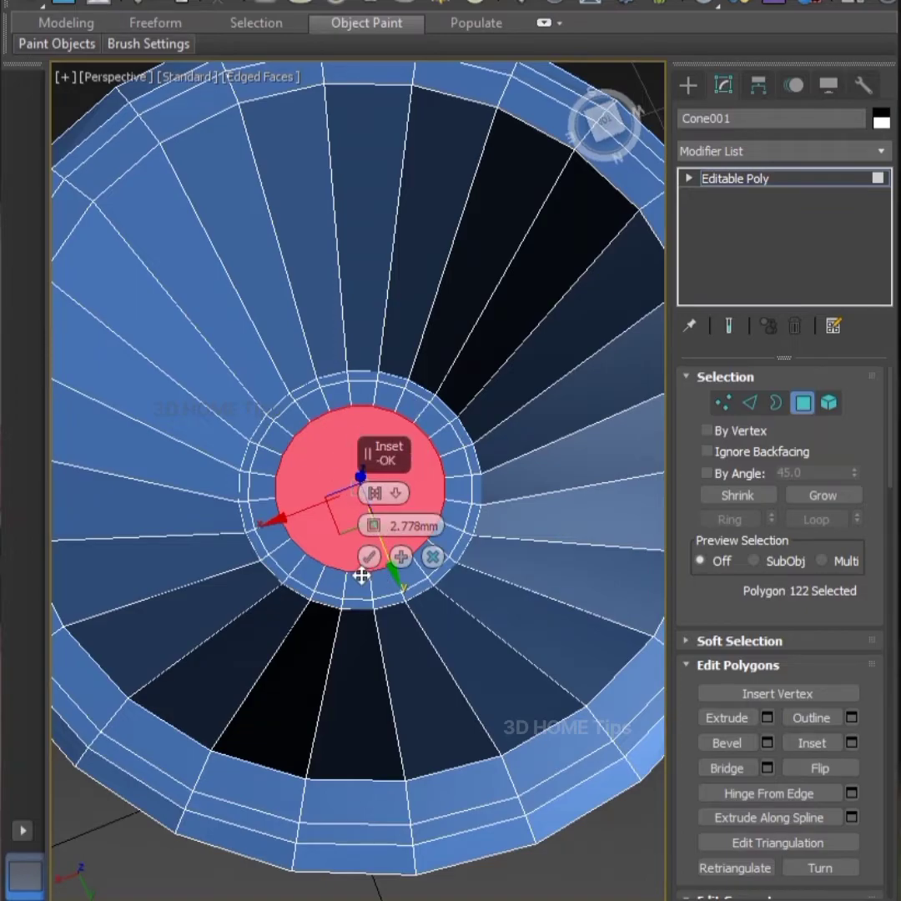
click(369, 558)
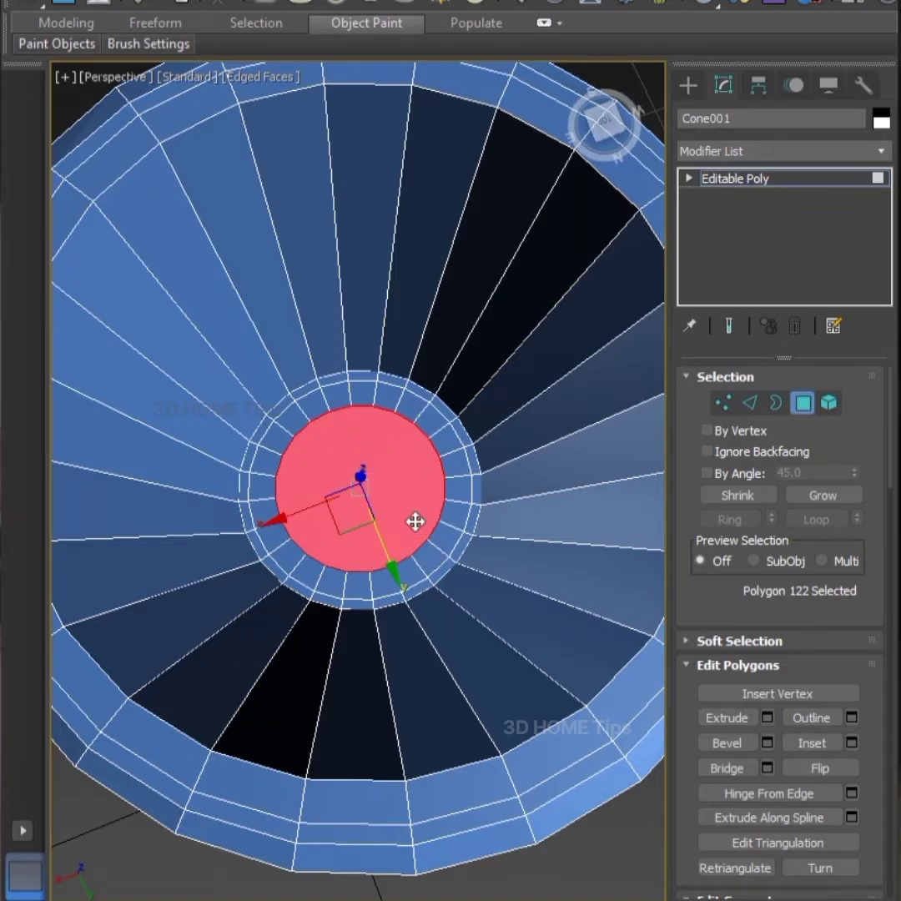
Add a third, larger floor inset of about 3.7mm to shrink the central polygon
click(851, 743)
scroll(325, 488, up, 2)
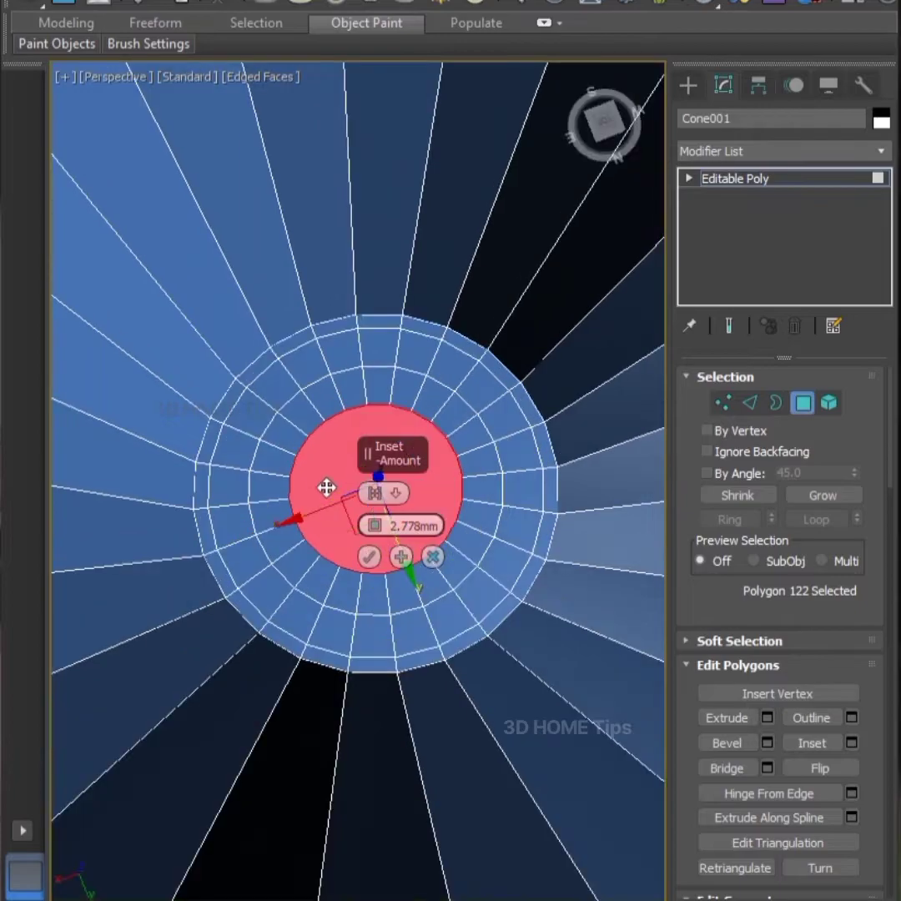
mouse_move(373, 523)
mouse_down()
mouse_move(373, 500)
mouse_move(372, 521)
mouse_up()
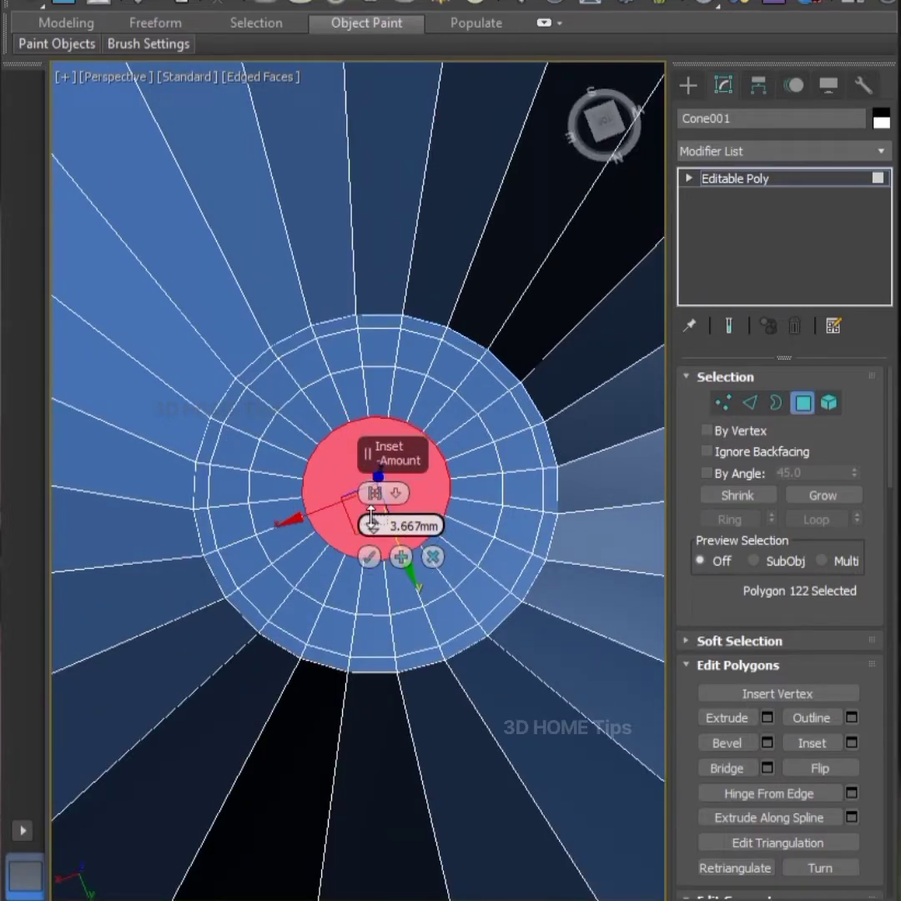
click(370, 557)
scroll(409, 555, down, 3)
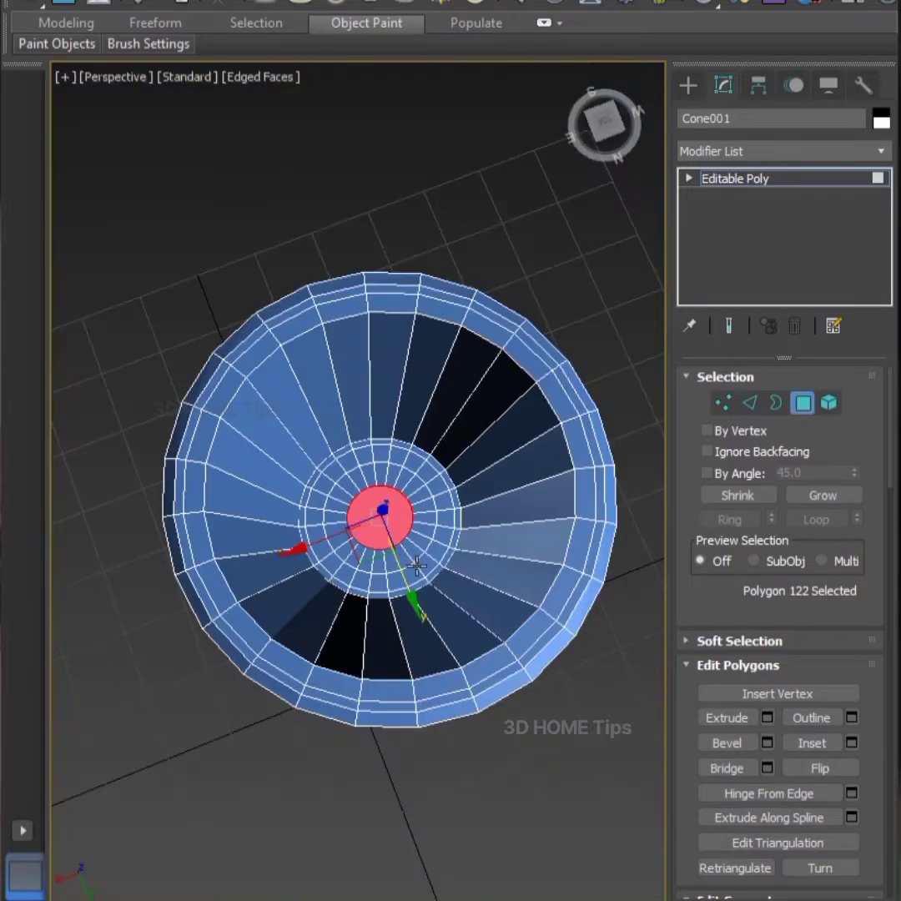
mouse_move(418, 566)
alt+middle_down()
mouse_move(527, 439)
mouse_move(501, 467)
mouse_move(467, 542)
mouse_move(464, 362)
mouse_move(475, 274)
alt+middle_up()
From underneath, select the pot's bottom cap polygon and inset it about 1.3mm
scroll(362, 547, up, 2)
scroll(332, 609, up, 1)
mouse_move(332, 609)
middle_down()
mouse_move(264, 619)
mouse_move(328, 597)
middle_up()
click(280, 602)
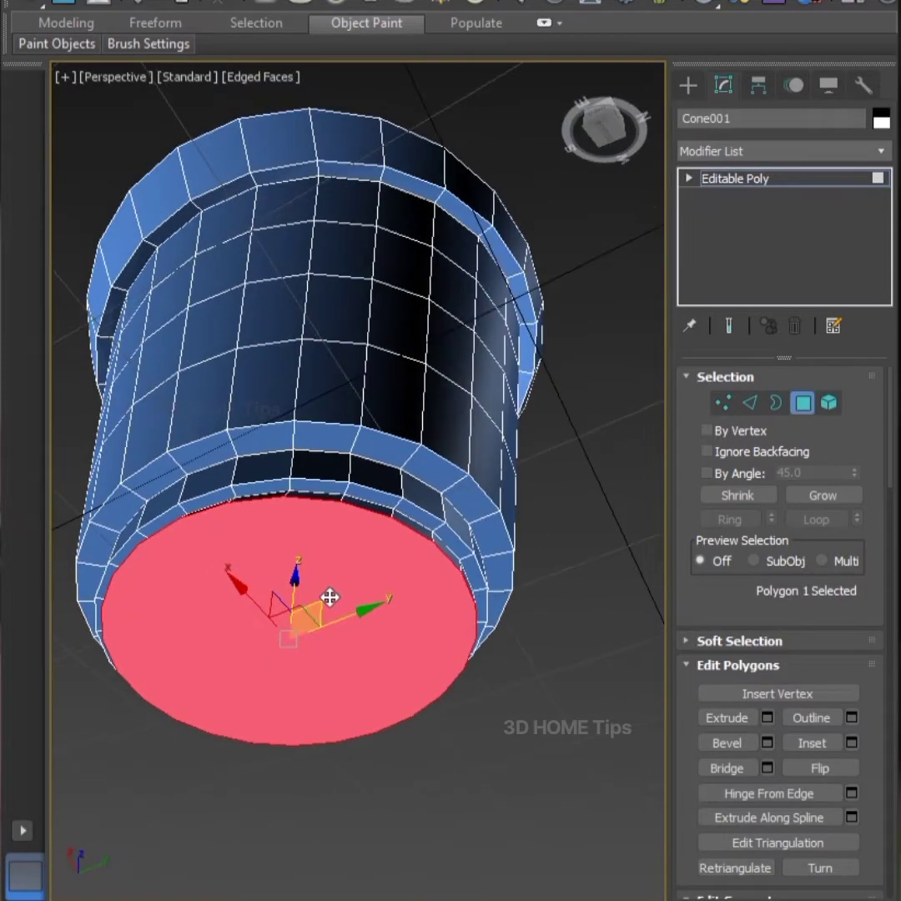
click(851, 743)
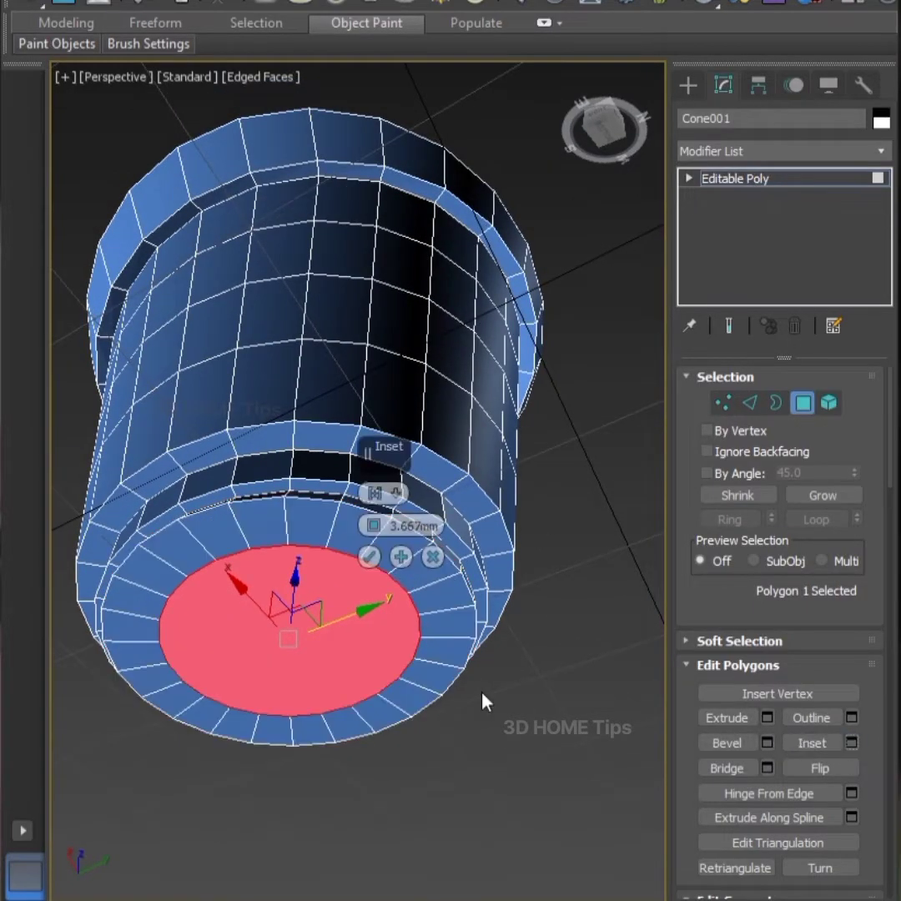
drag(372, 527, 378, 539)
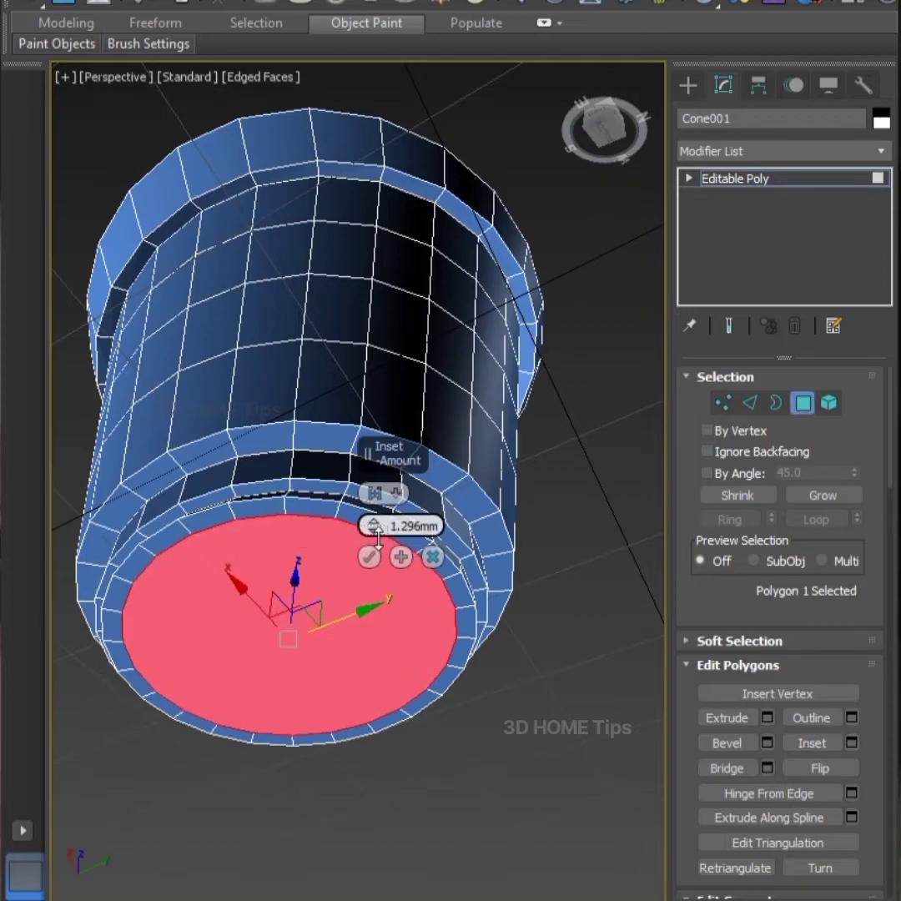
click(370, 556)
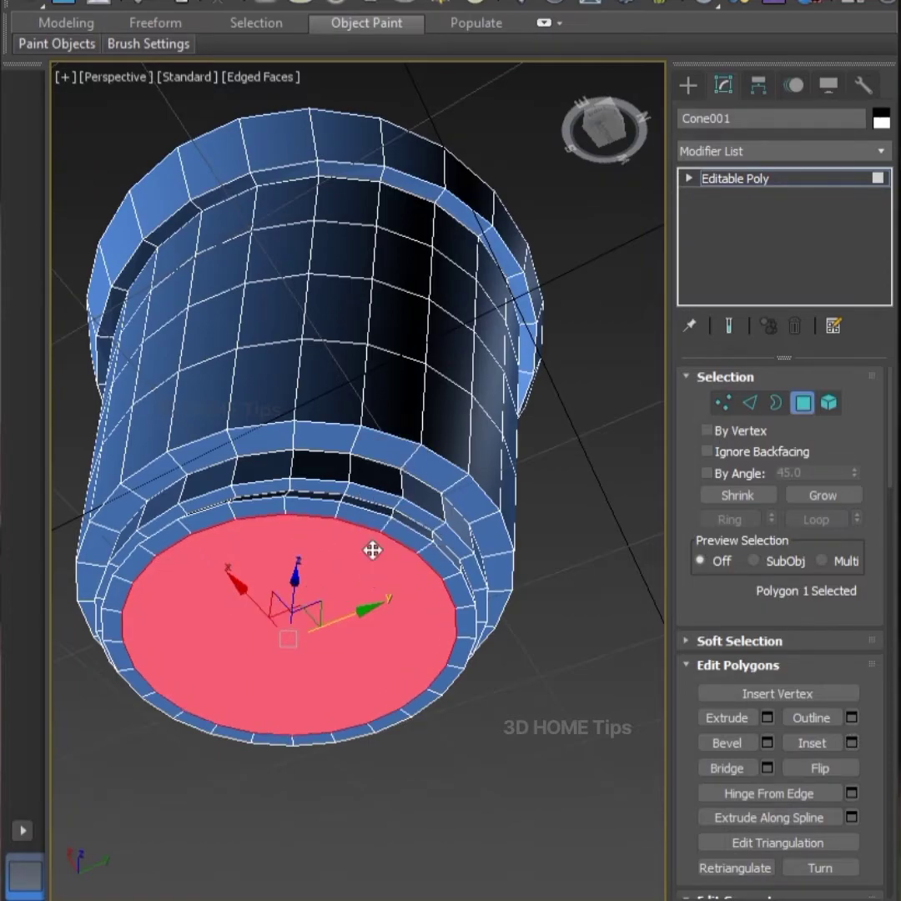
Add two more base inset rings of 2.482mm and about 3.668mm
click(851, 743)
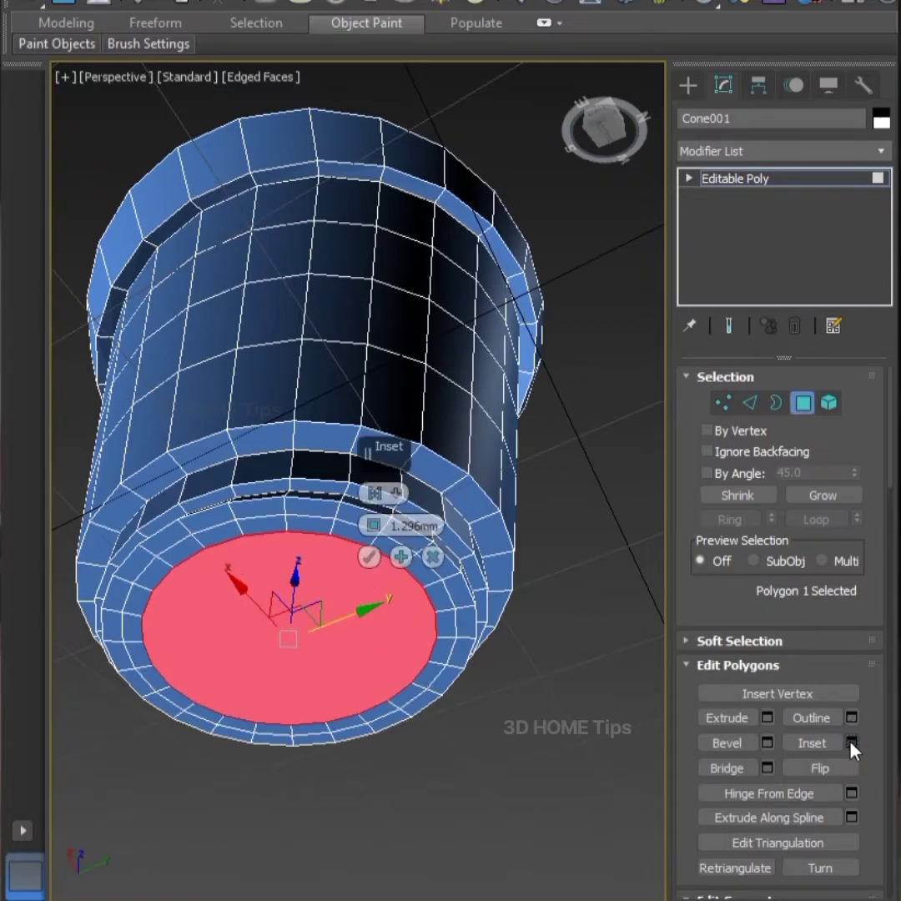
drag(374, 527, 375, 524)
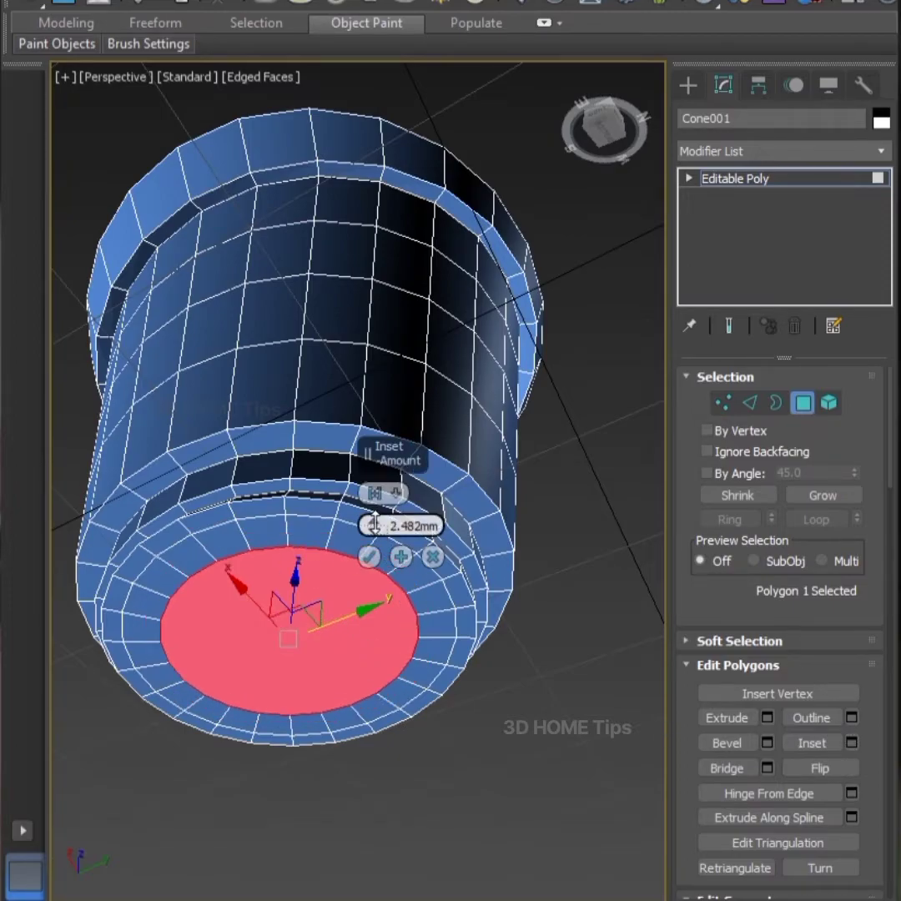
click(370, 555)
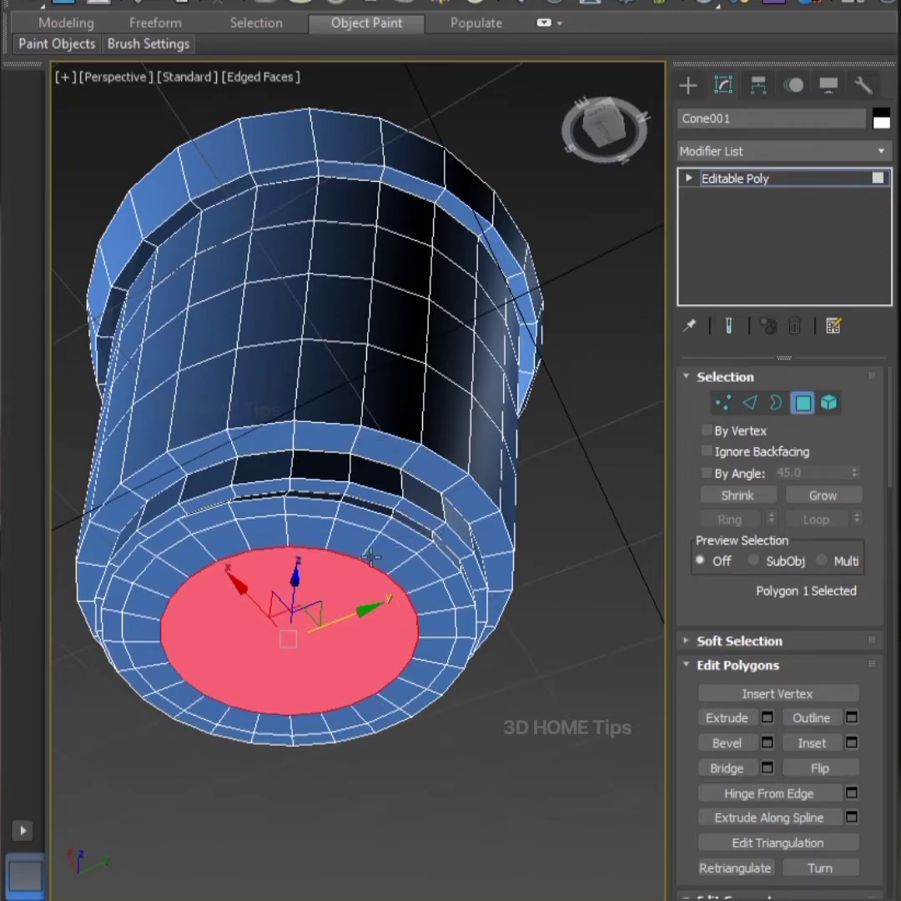
click(851, 743)
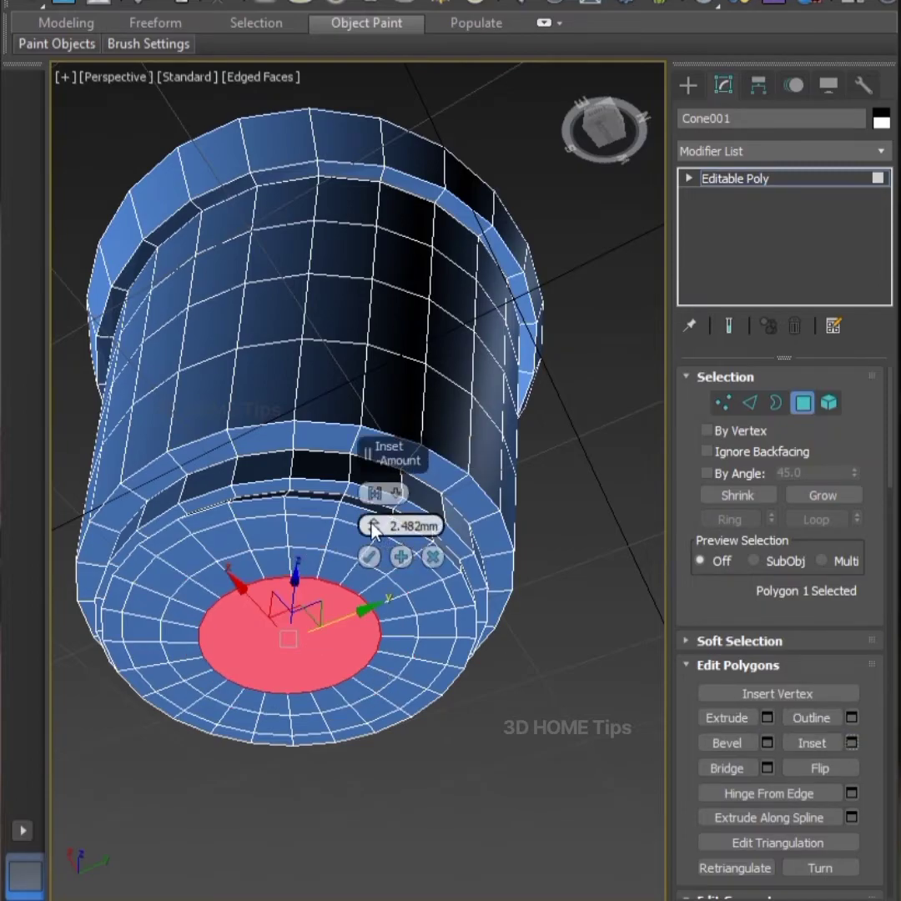
drag(373, 526, 374, 523)
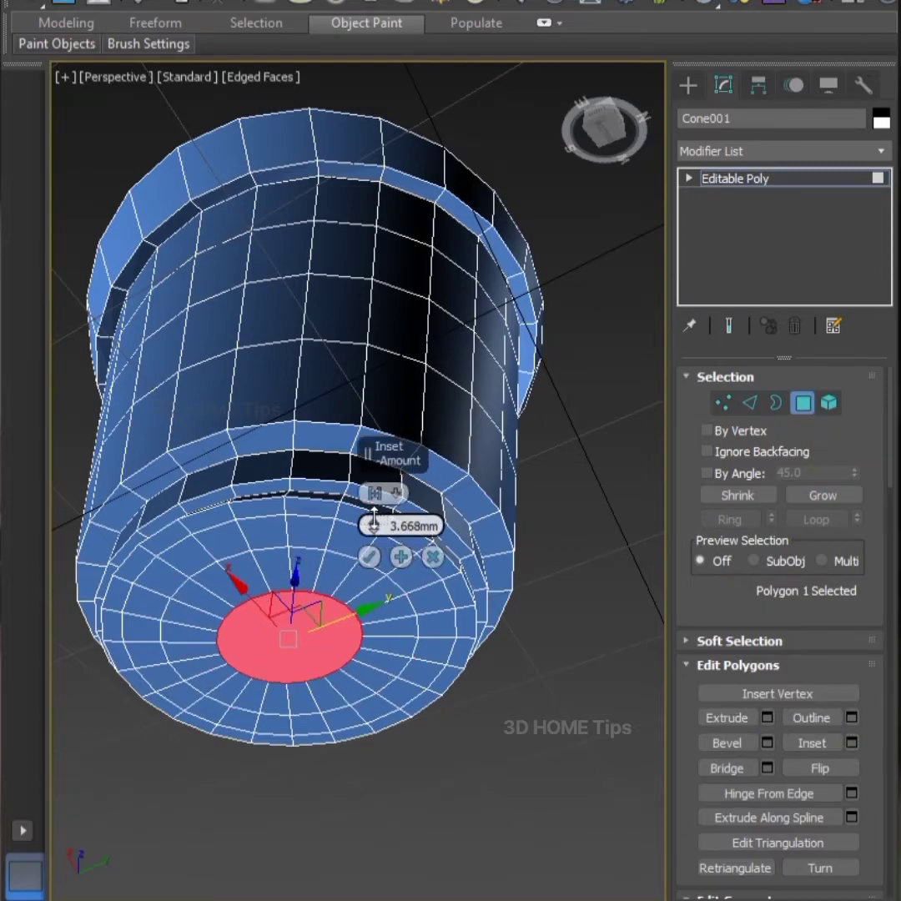
click(369, 557)
mouse_move(372, 547)
alt+middle_down()
mouse_move(401, 737)
mouse_move(397, 776)
mouse_move(629, 759)
mouse_move(367, 644)
mouse_move(360, 678)
alt+middle_up()
scroll(396, 776, down, 5)
scroll(367, 644, up, 4)
scroll(368, 645, up, 3)
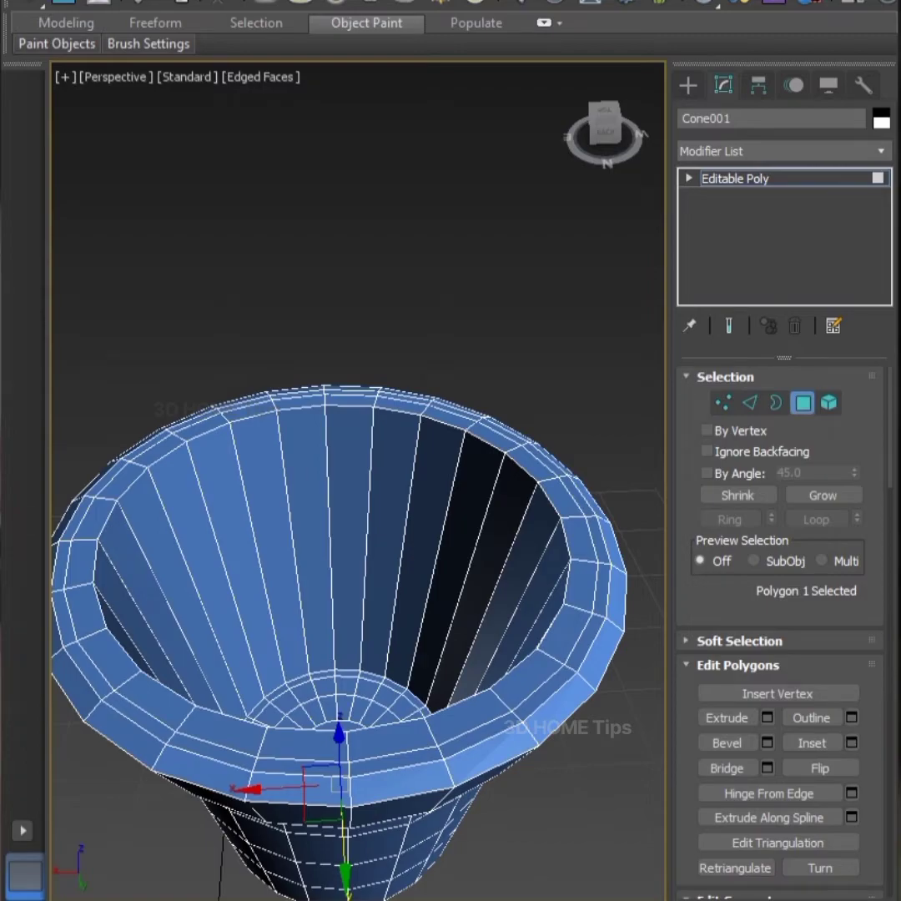
Add a 1-iteration TurboSmooth modifier to Cone001 and check the result in wireframe
click(392, 3)
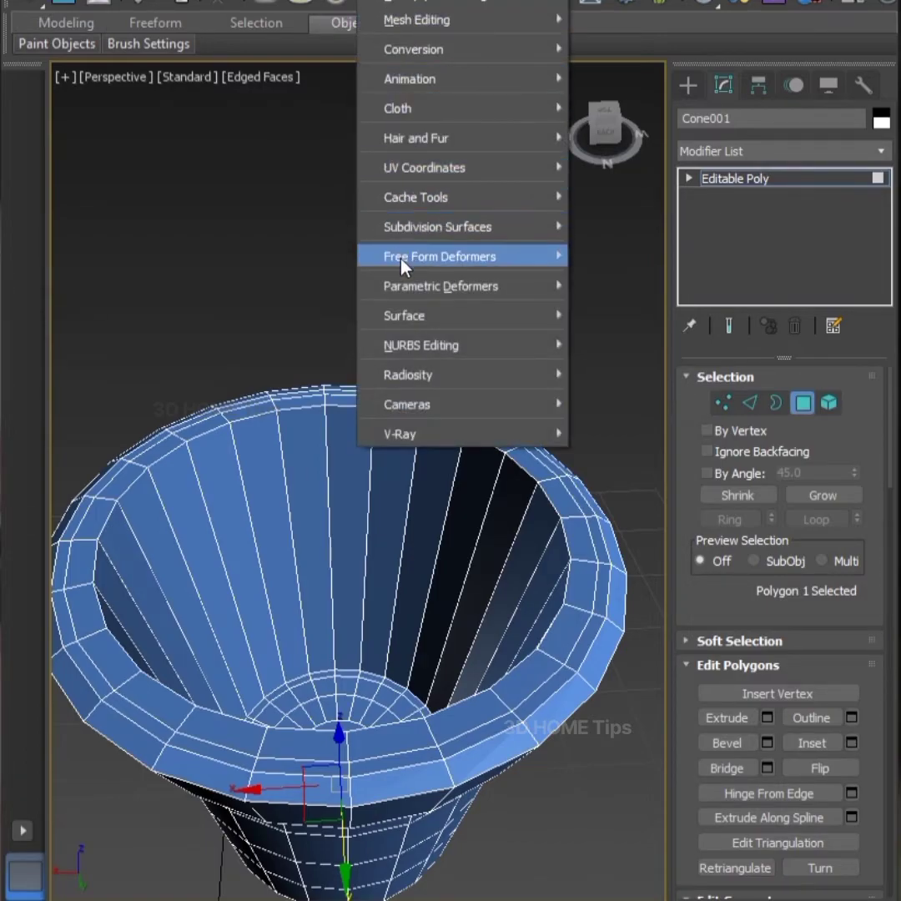
mouse_move(438, 227)
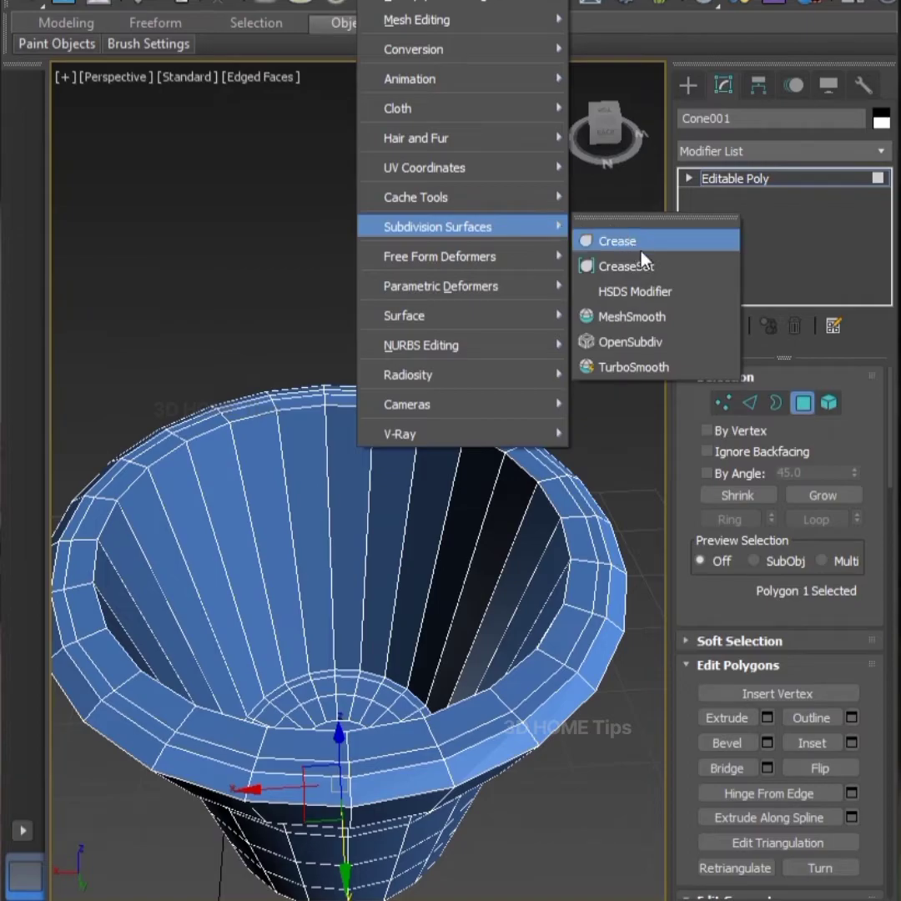
click(637, 370)
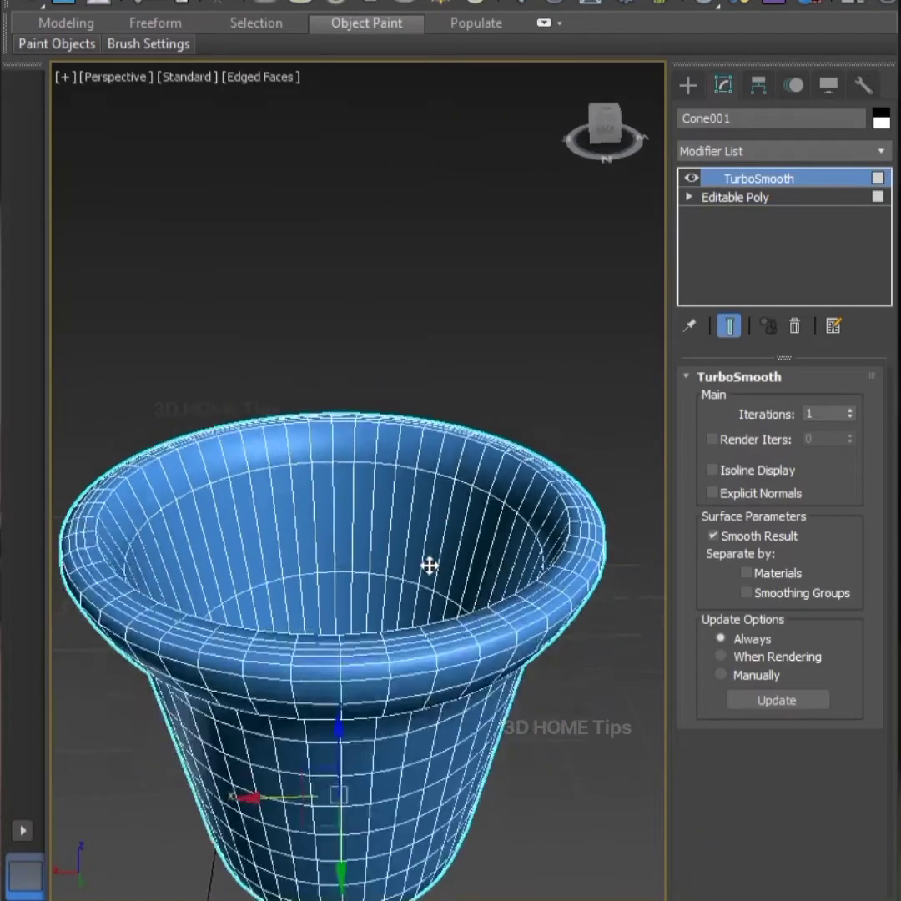
mouse_move(429, 567)
alt+middle_down()
mouse_move(316, 473)
mouse_move(562, 510)
mouse_move(626, 538)
mouse_move(489, 553)
mouse_move(466, 523)
mouse_move(406, 659)
mouse_move(415, 628)
mouse_move(258, 652)
mouse_move(277, 671)
alt+middle_up()
key(F3)
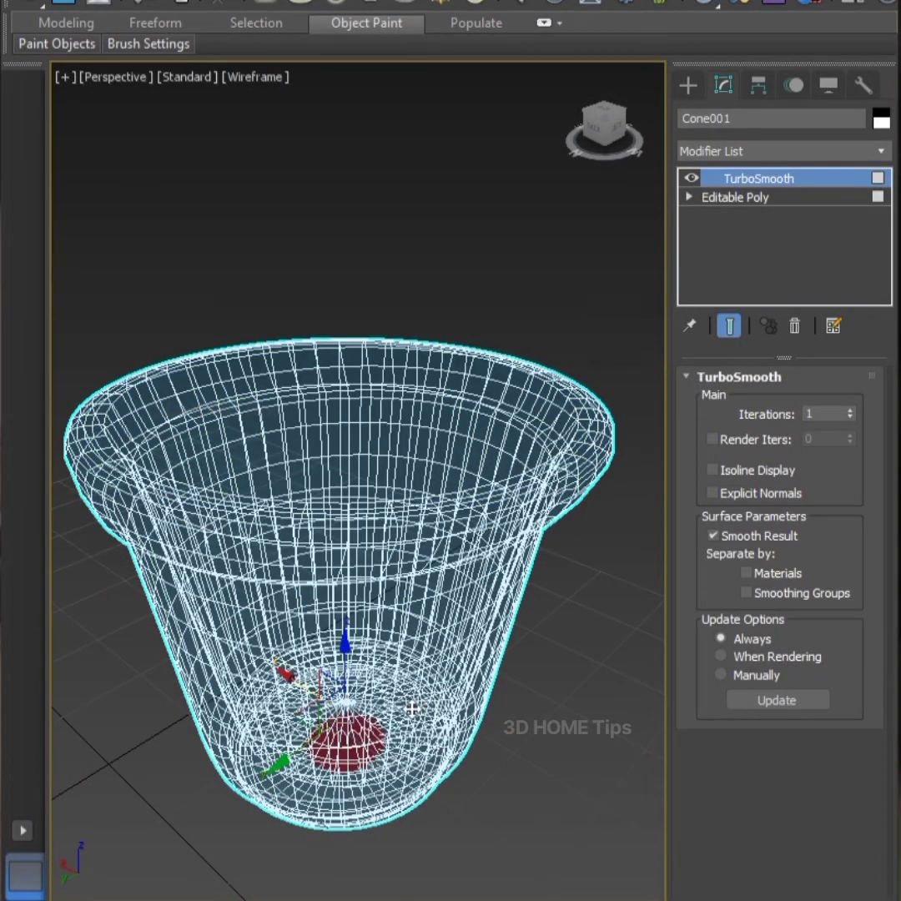
key(F3)
drag(356, 684, 324, 702)
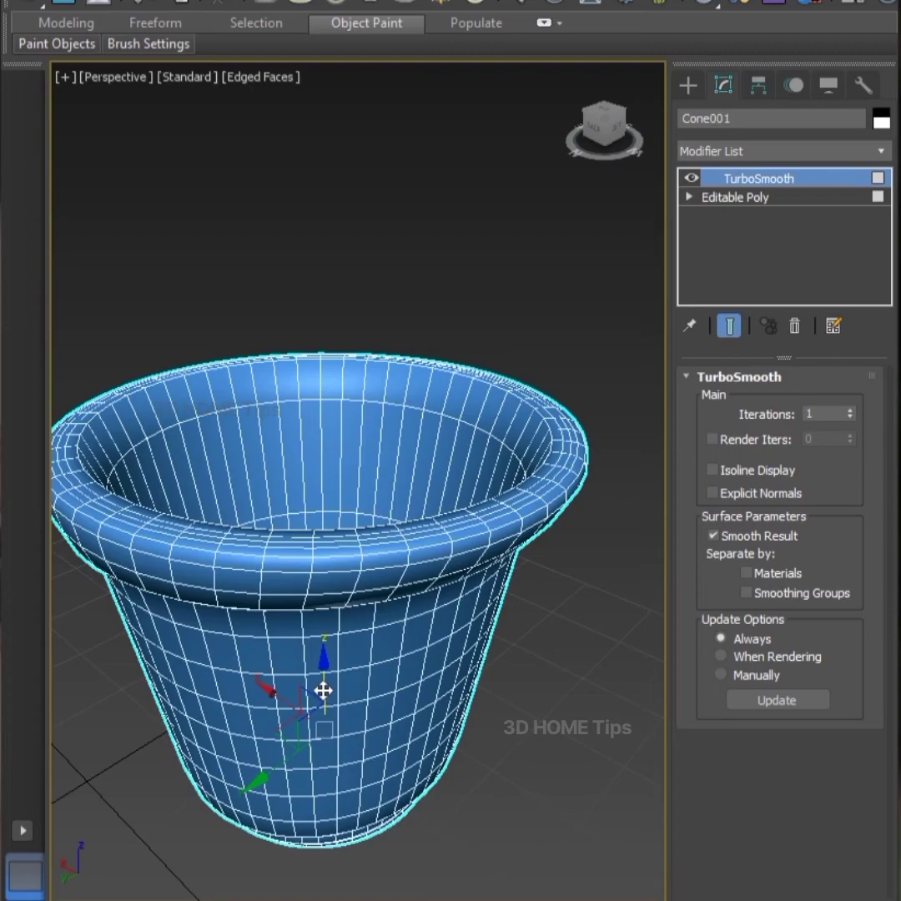
Assign the red Physical Material to the pot, show it smoothly shaded, and deselect it
key(m)
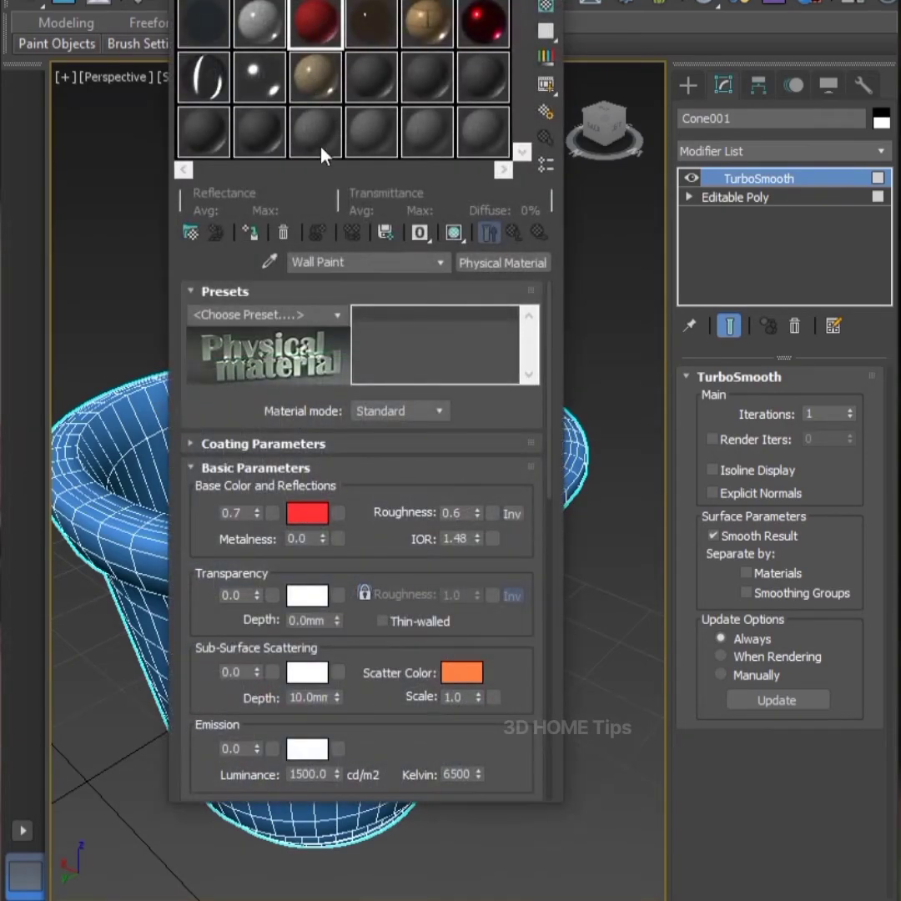
click(262, 233)
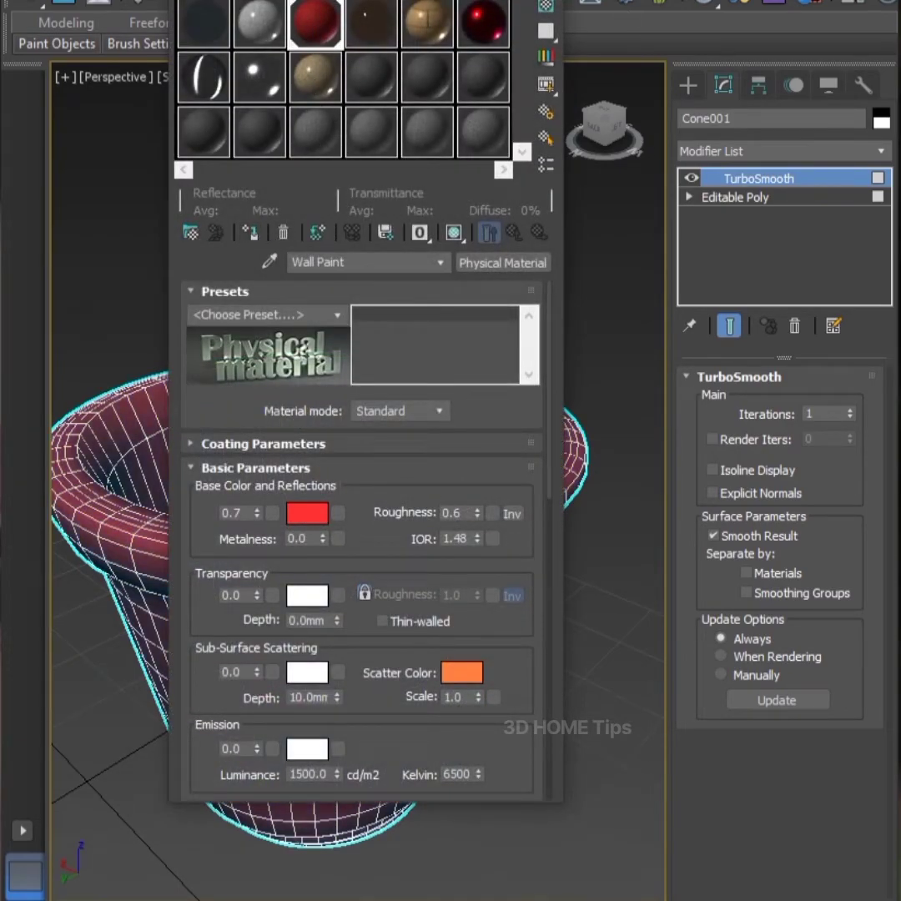
mouse_move(401, 584)
alt+middle_down()
mouse_move(451, 636)
mouse_move(335, 539)
mouse_move(336, 611)
mouse_move(646, 690)
mouse_move(591, 642)
mouse_move(477, 610)
alt+middle_up()
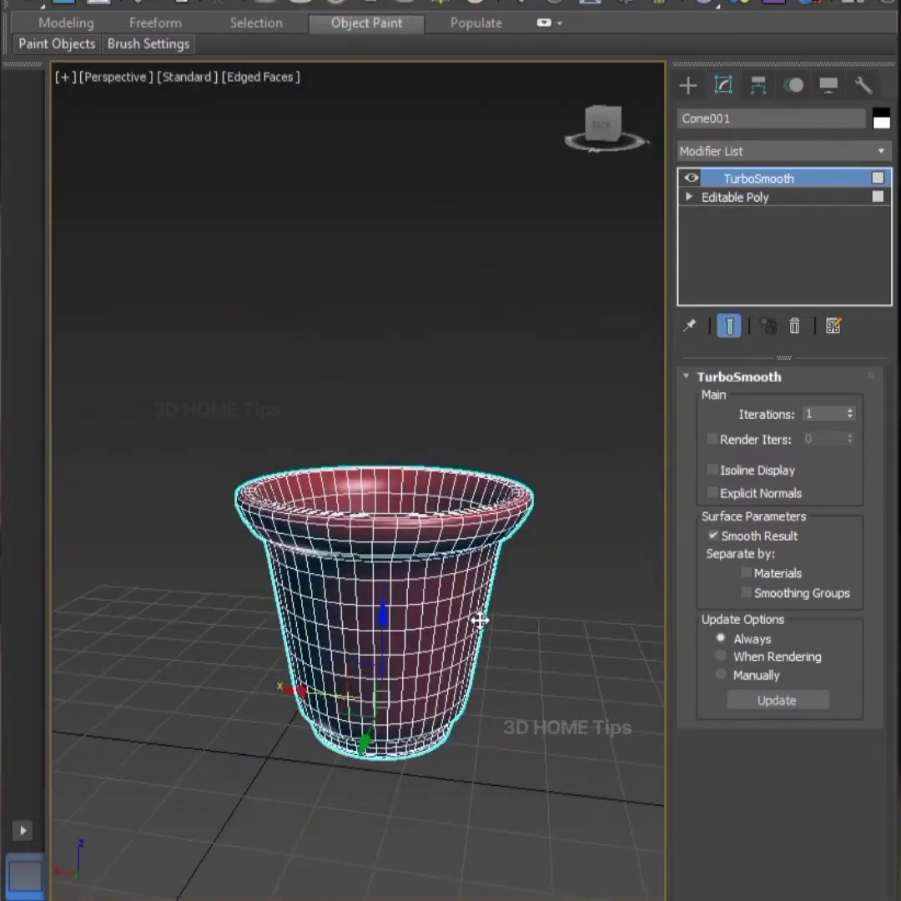
key(F3)
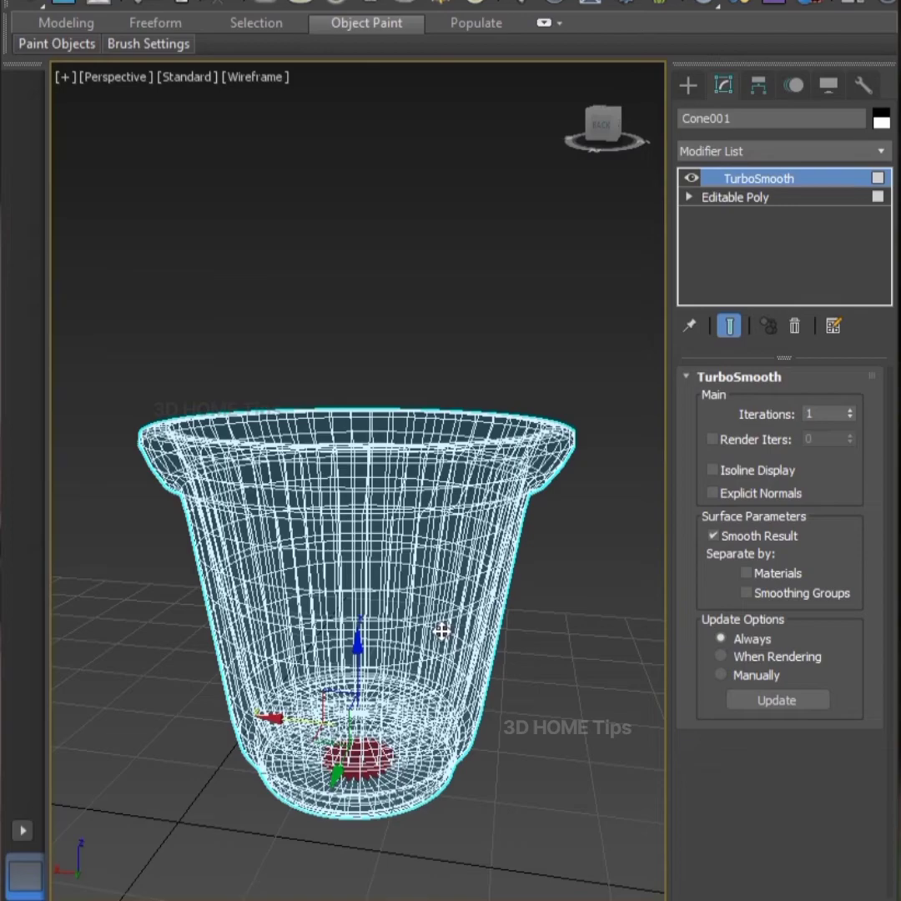
key(F3)
click(520, 682)
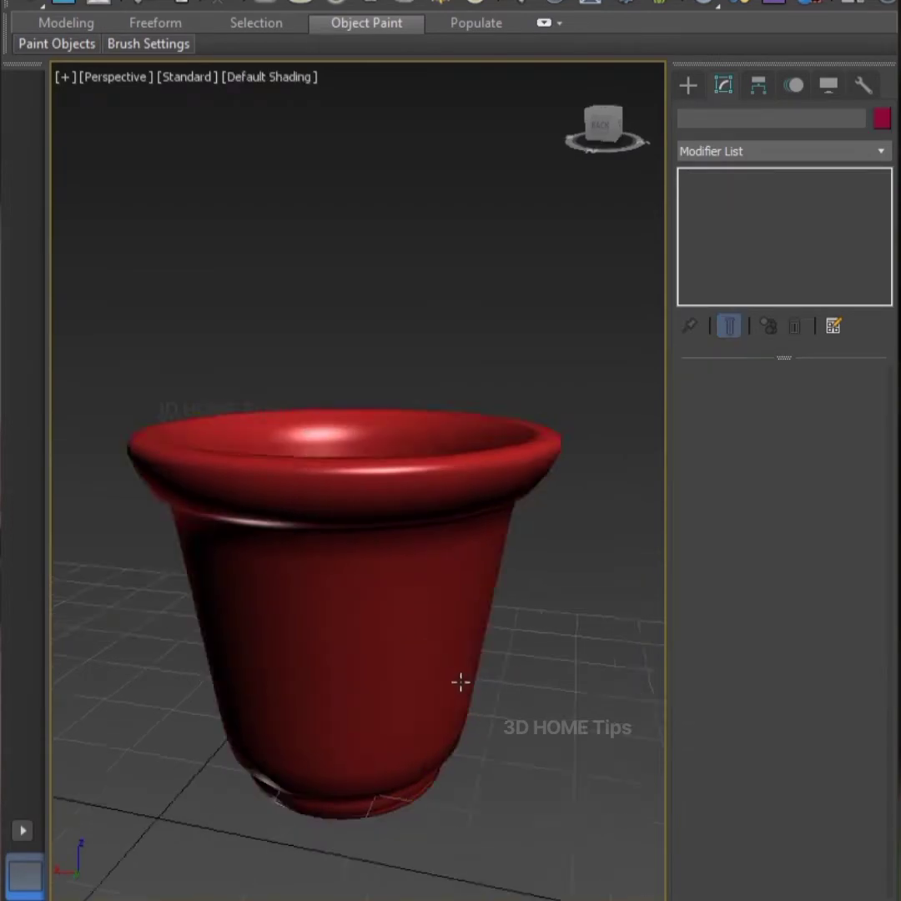
Orbit, pan and zoom around the finished red pot to view it from several angles
mouse_move(461, 682)
alt+middle_down()
mouse_move(278, 718)
mouse_move(421, 718)
mouse_move(347, 741)
mouse_move(467, 765)
mouse_move(415, 651)
mouse_move(397, 689)
alt+middle_up()
scroll(342, 736, down, 3)
scroll(431, 730, up, 1)
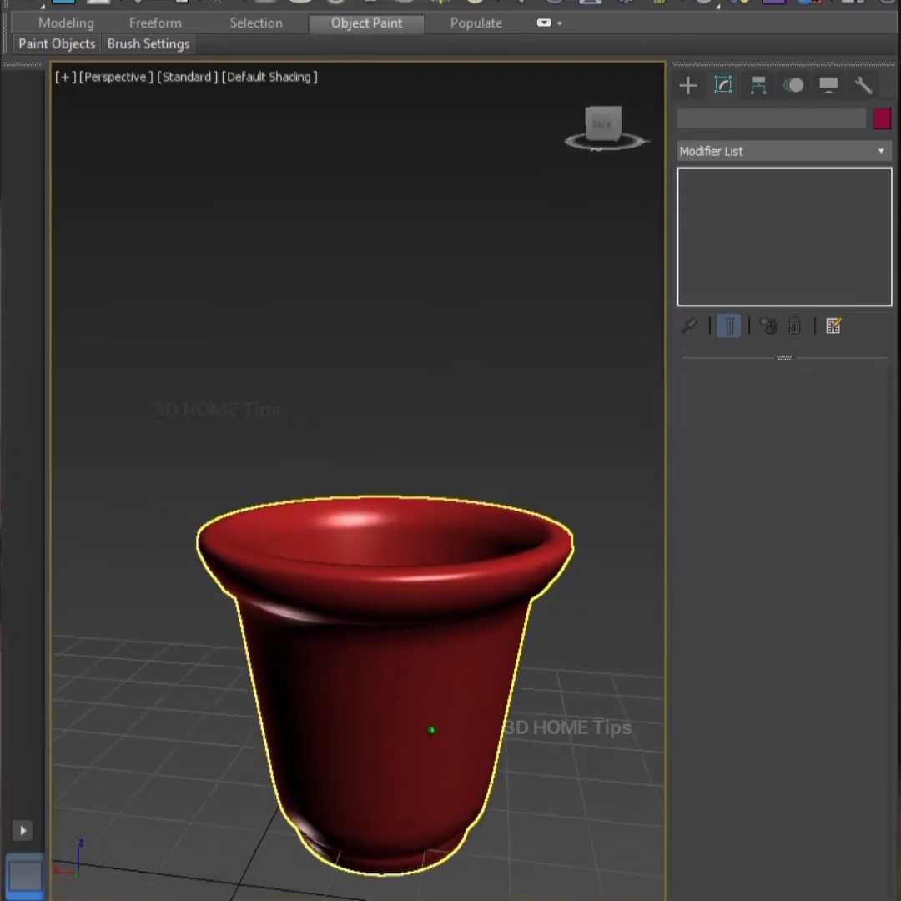
scroll(431, 730, up, 3)
scroll(432, 730, down, 2)
scroll(432, 731, down, 2)
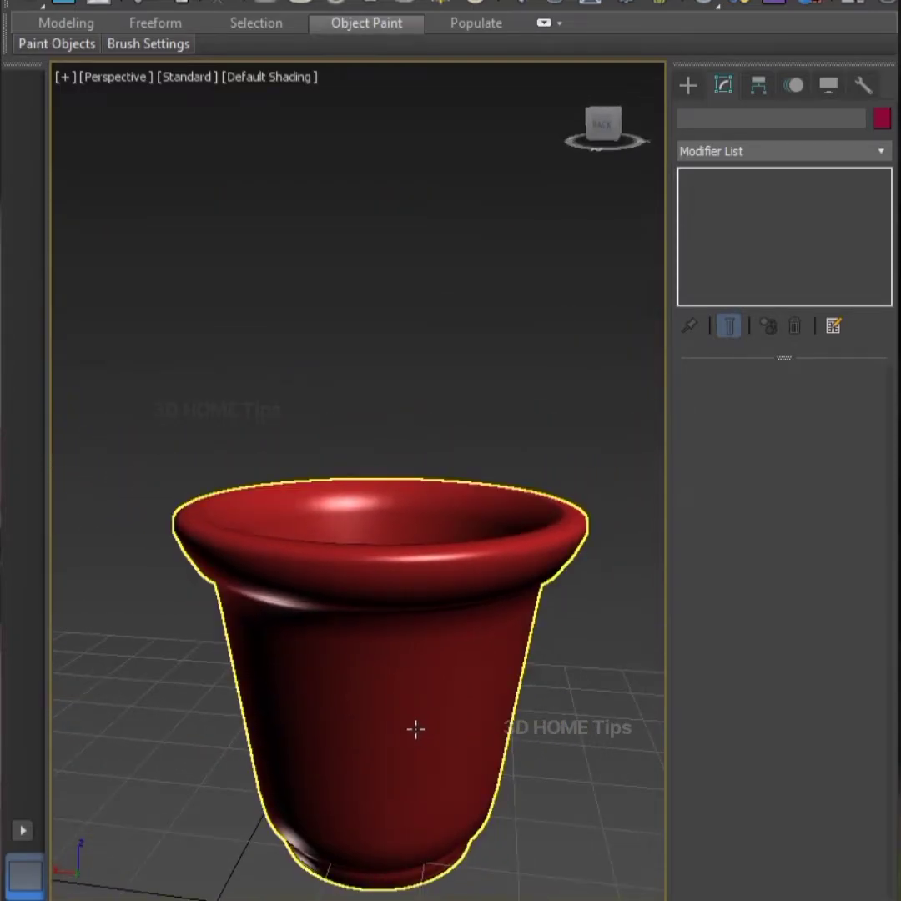
scroll(415, 729, down, 2)
middle_drag(416, 729, 319, 723)
scroll(323, 708, up, 2)
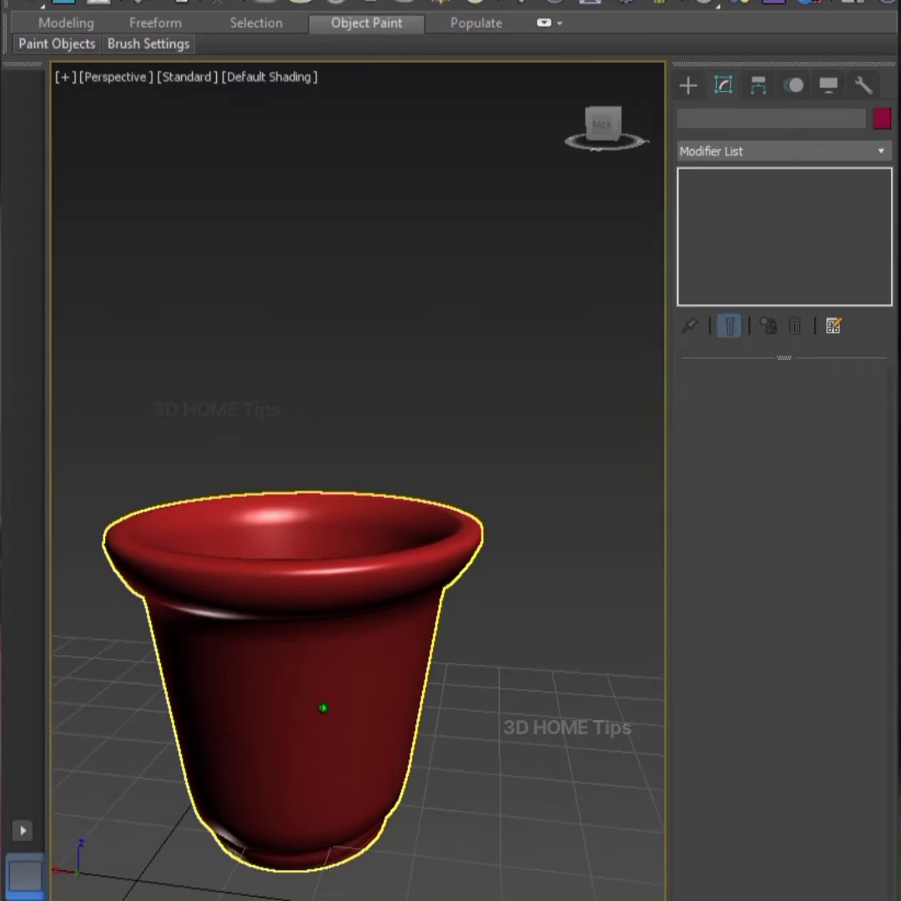
mouse_move(299, 656)
alt+middle_down()
mouse_move(356, 686)
mouse_move(303, 680)
alt+middle_up()
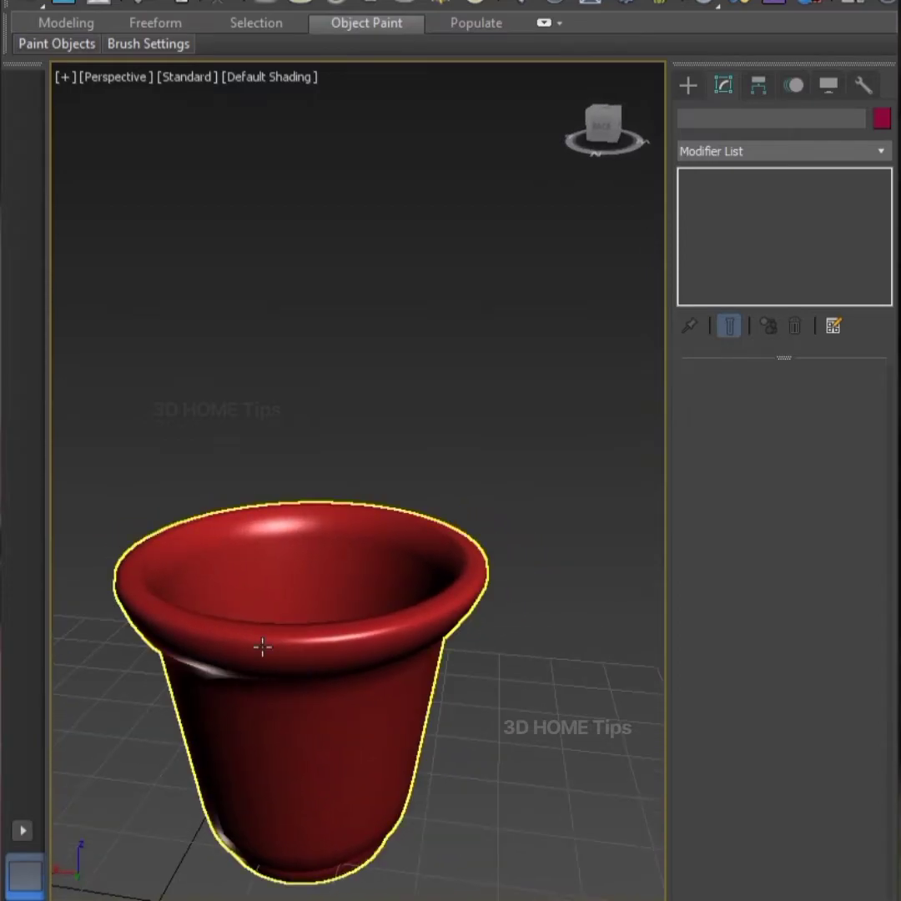
scroll(261, 646, up, 1)
mouse_move(401, 785)
alt+middle_down()
mouse_move(401, 718)
mouse_move(449, 711)
mouse_move(415, 728)
alt+middle_up()
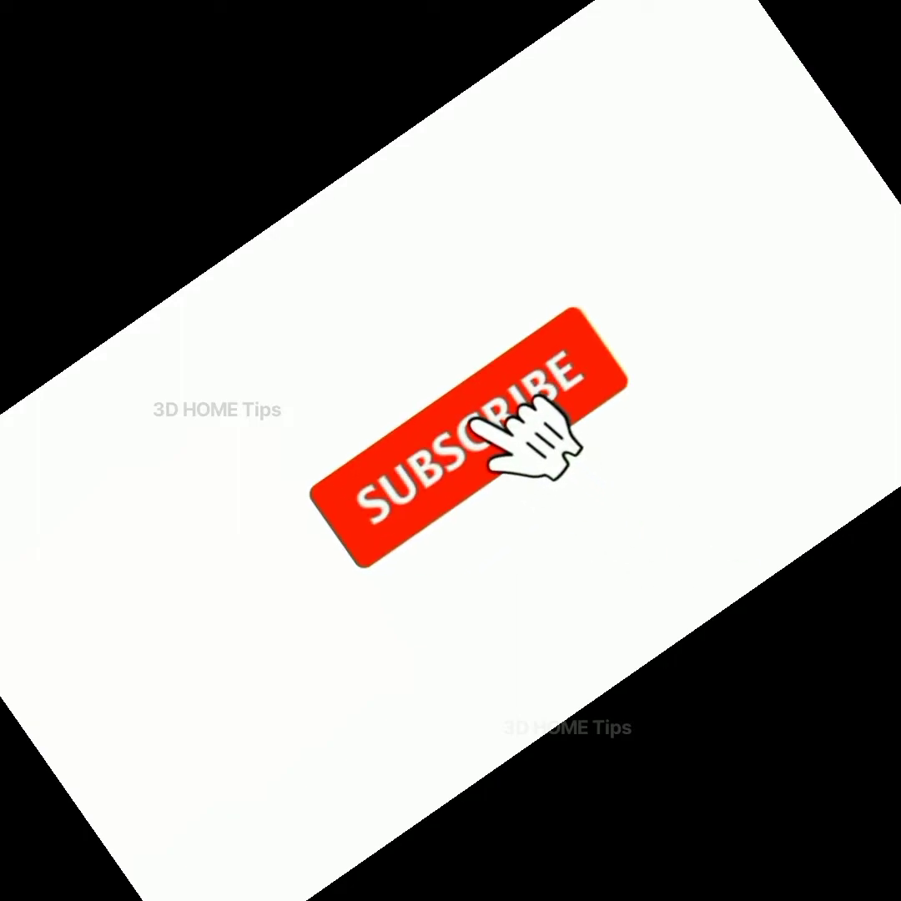